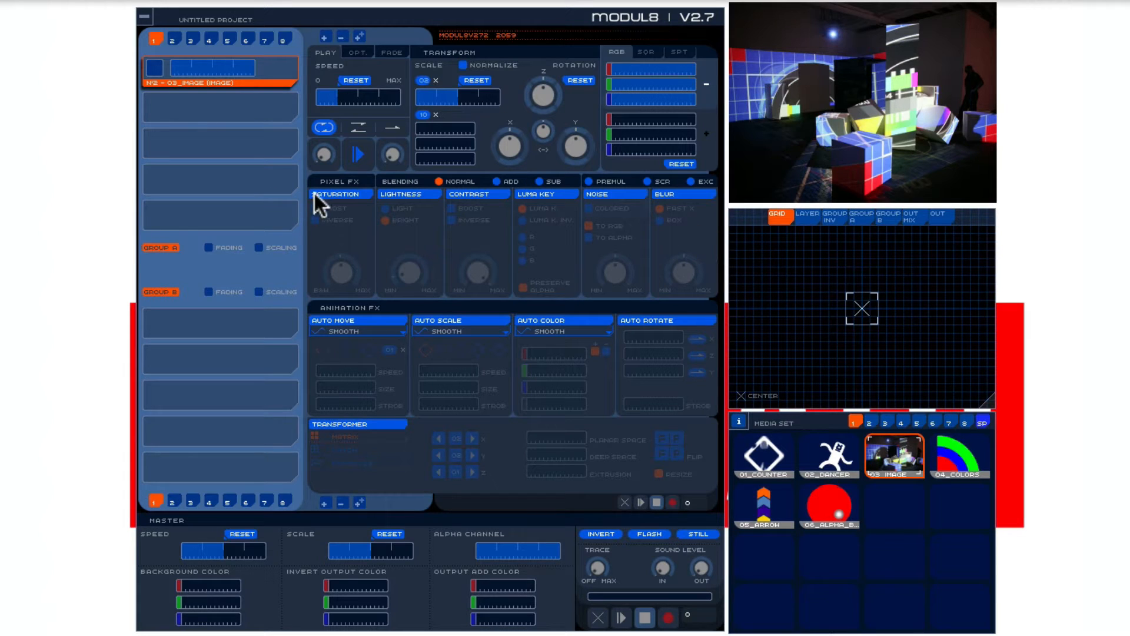
- Switch the Saturation and Lightness pixel effects on and back off for the 03_IMAGE layer
{"action": "left_click", "coordinate": [360, 195]}
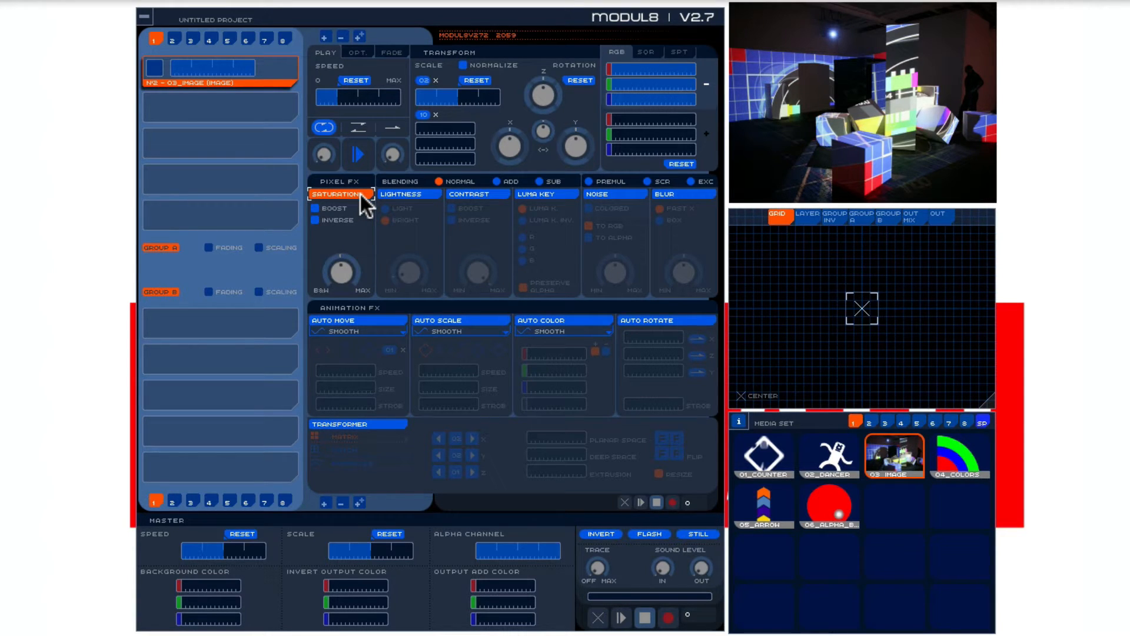
{"action": "left_click", "coordinate": [416, 194]}
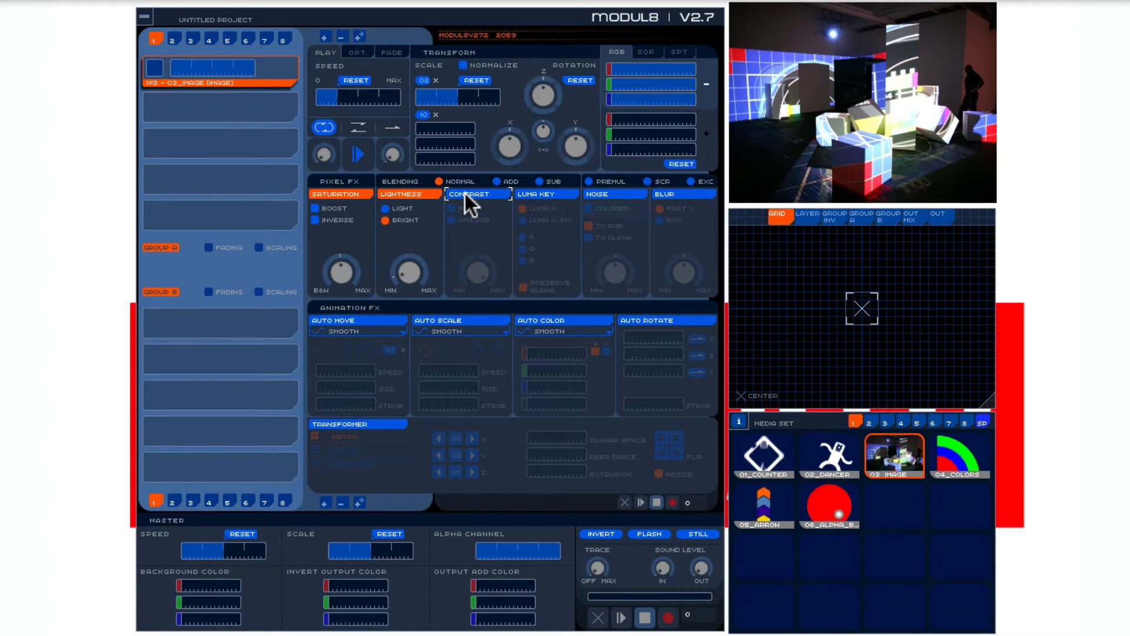
{"action": "left_click", "coordinate": [416, 193]}
{"action": "left_click", "coordinate": [340, 190]}
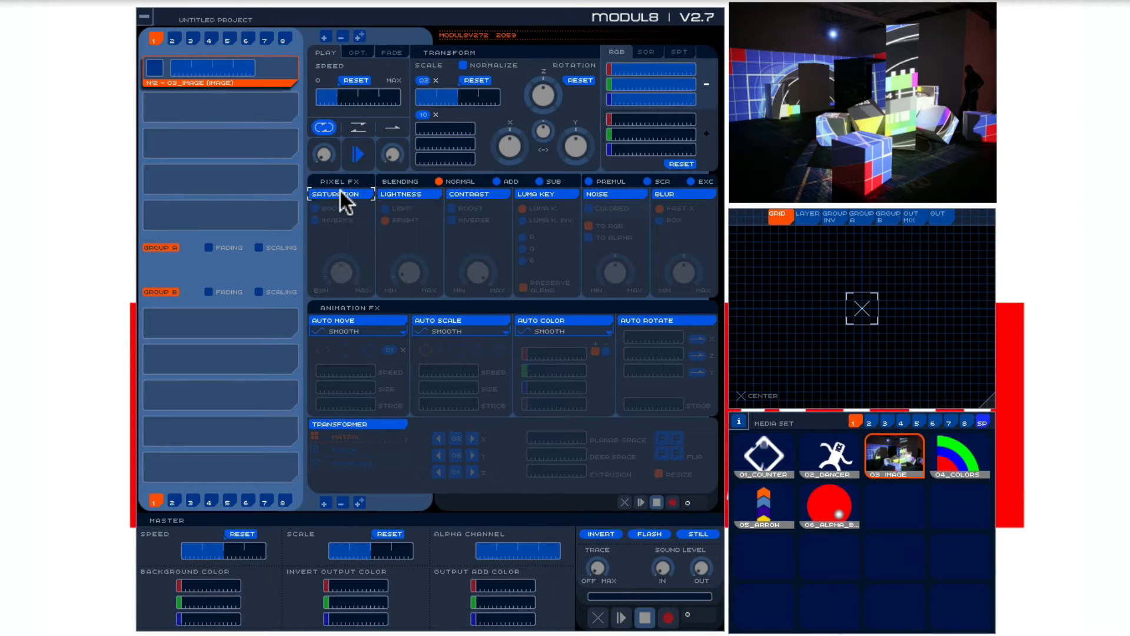
- Enable Saturation on the 03_IMAGE layer, sweep it from black-and-white to a strong level, and return it to neutral
{"action": "left_click", "coordinate": [341, 191]}
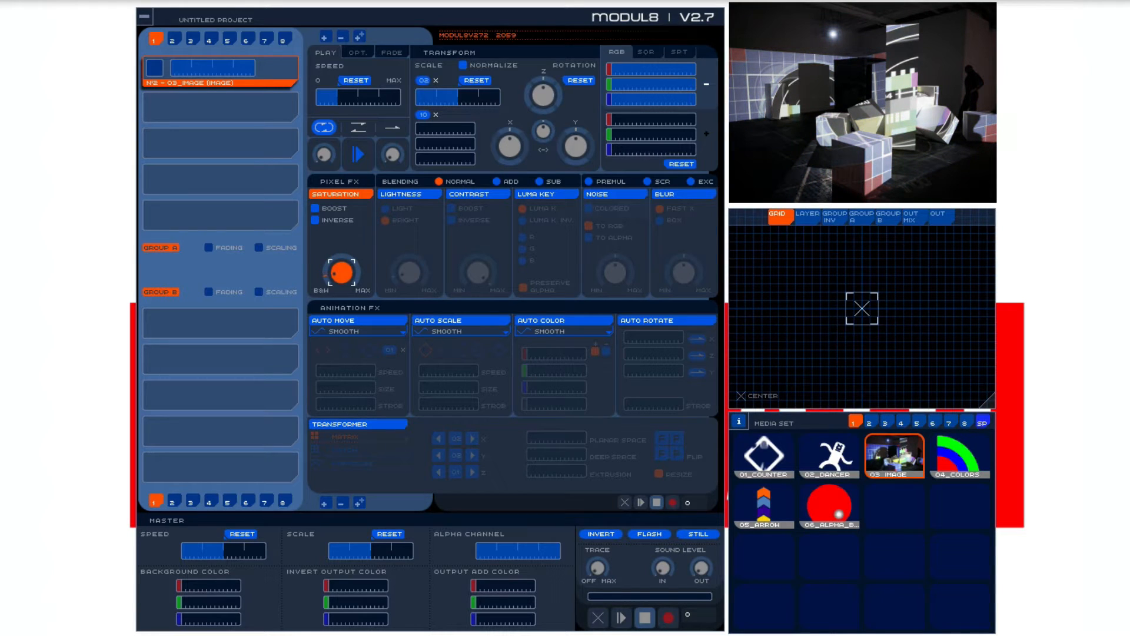
{"action": "mouse_move", "coordinate": [342, 272]}
{"action": "left_mouse_down"}
{"action": "mouse_move", "coordinate": [341, 261]}
{"action": "mouse_move", "coordinate": [341, 284]}
{"action": "left_mouse_up"}
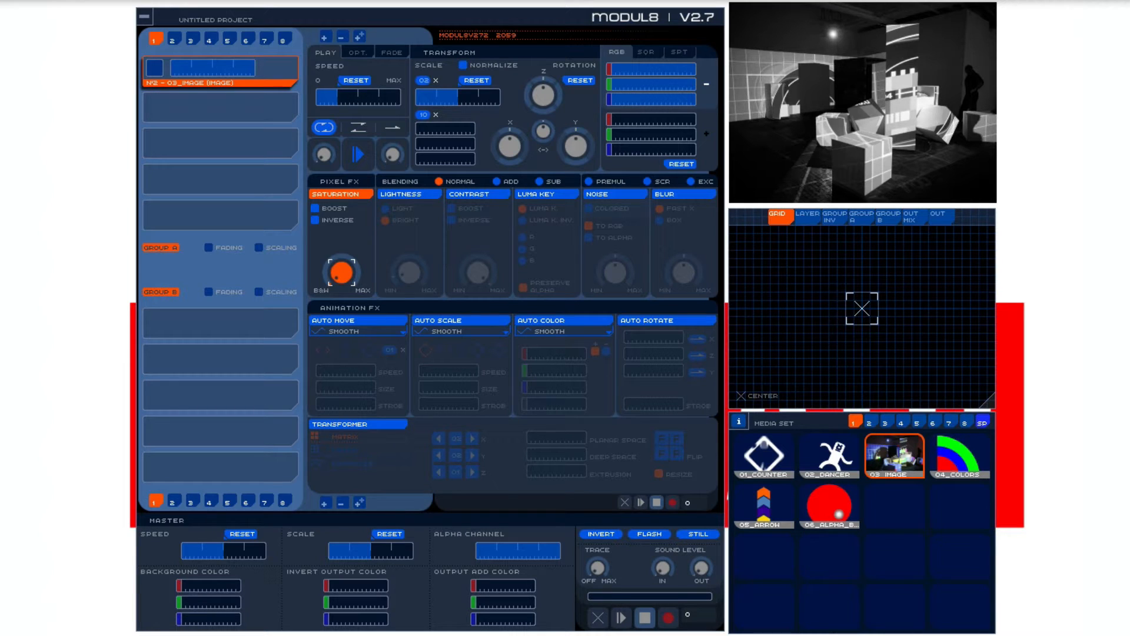
{"action": "left_click_drag", "start_coordinate": [342, 272], "coordinate": [342, 248]}
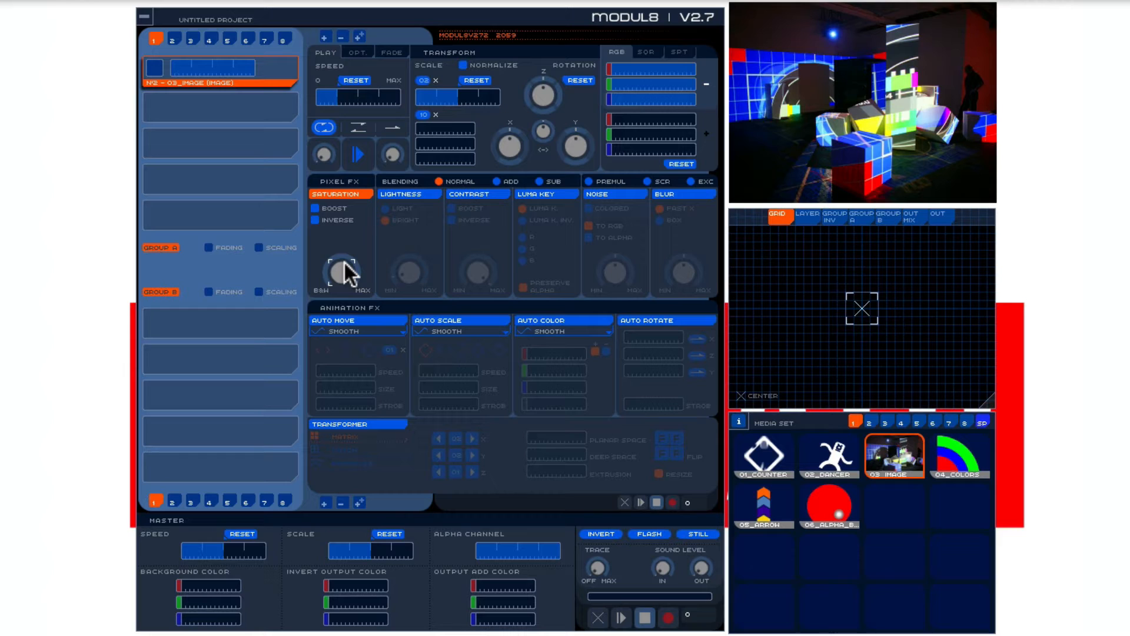
{"action": "left_click", "coordinate": [345, 263]}
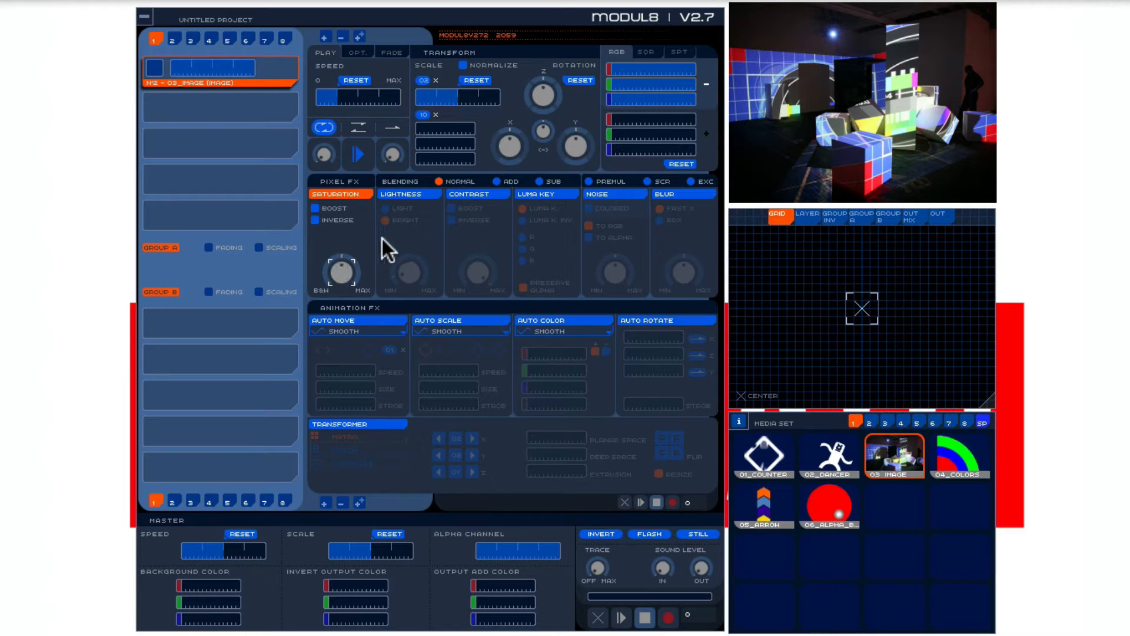
- Try the Saturation effect with Boost at a high amount, and turn Boost back off
{"action": "left_click", "coordinate": [316, 208]}
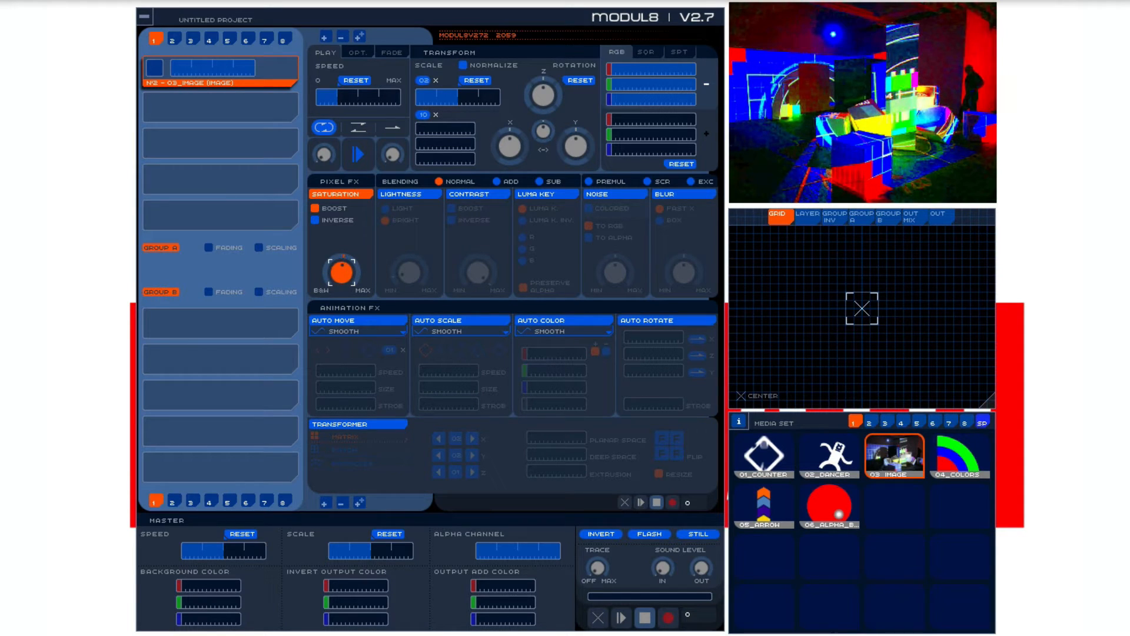
{"action": "left_click_drag", "start_coordinate": [342, 272], "coordinate": [330, 266]}
{"action": "left_click", "coordinate": [316, 208]}
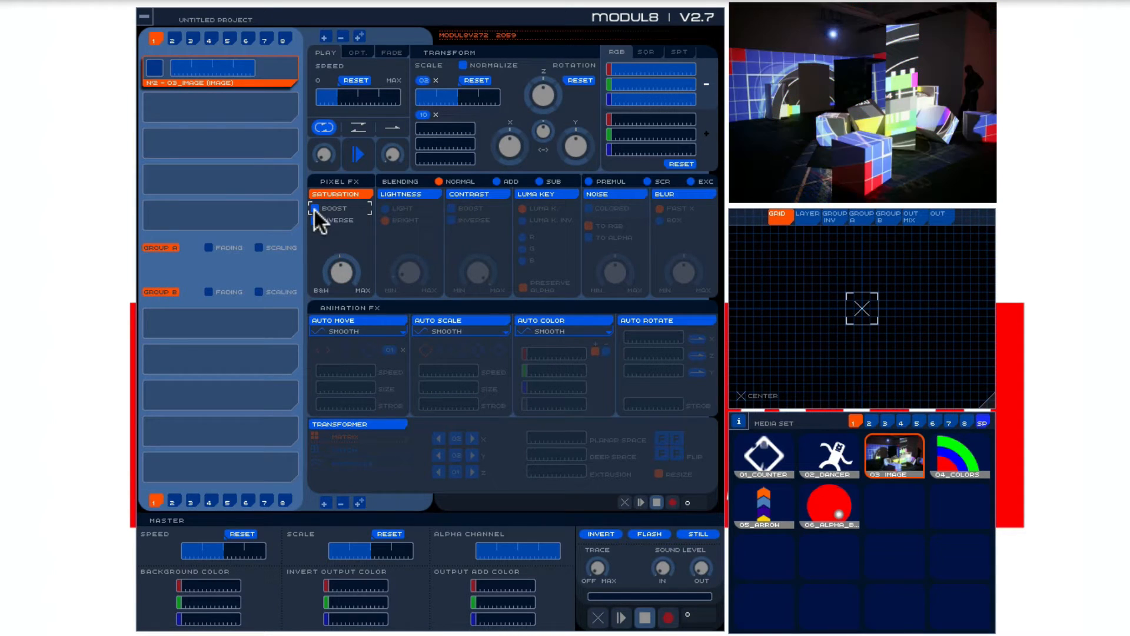
- Try the Inverse option of Saturation with a varied amount, and disable the Saturation effect
{"action": "left_click", "coordinate": [315, 220]}
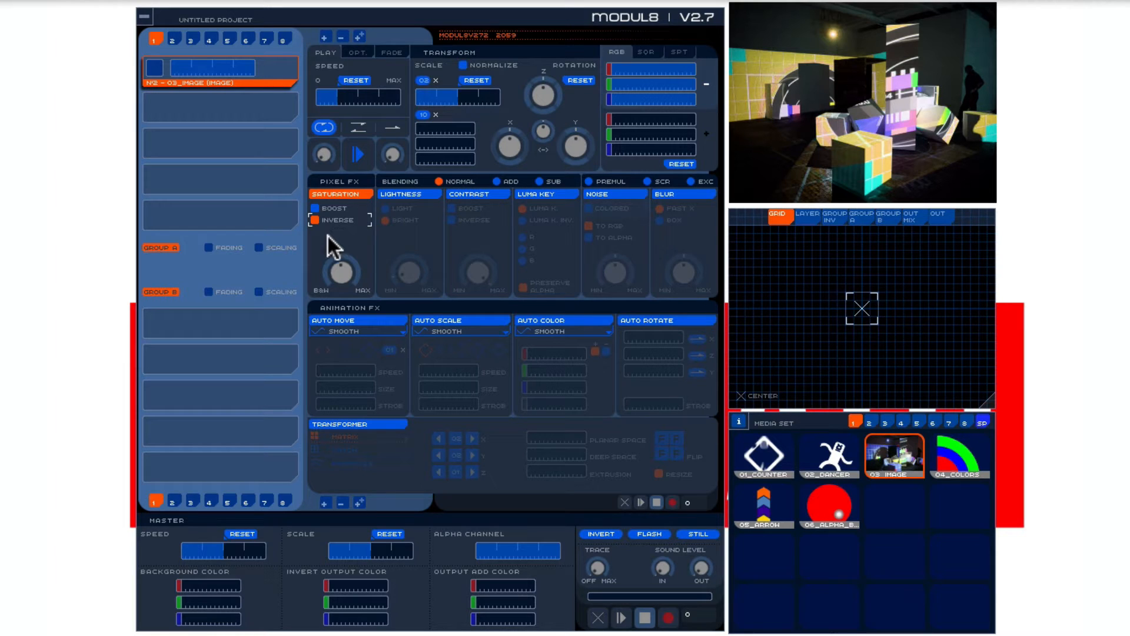
{"action": "left_click", "coordinate": [339, 268]}
{"action": "left_click", "coordinate": [337, 272]}
{"action": "left_click", "coordinate": [342, 192]}
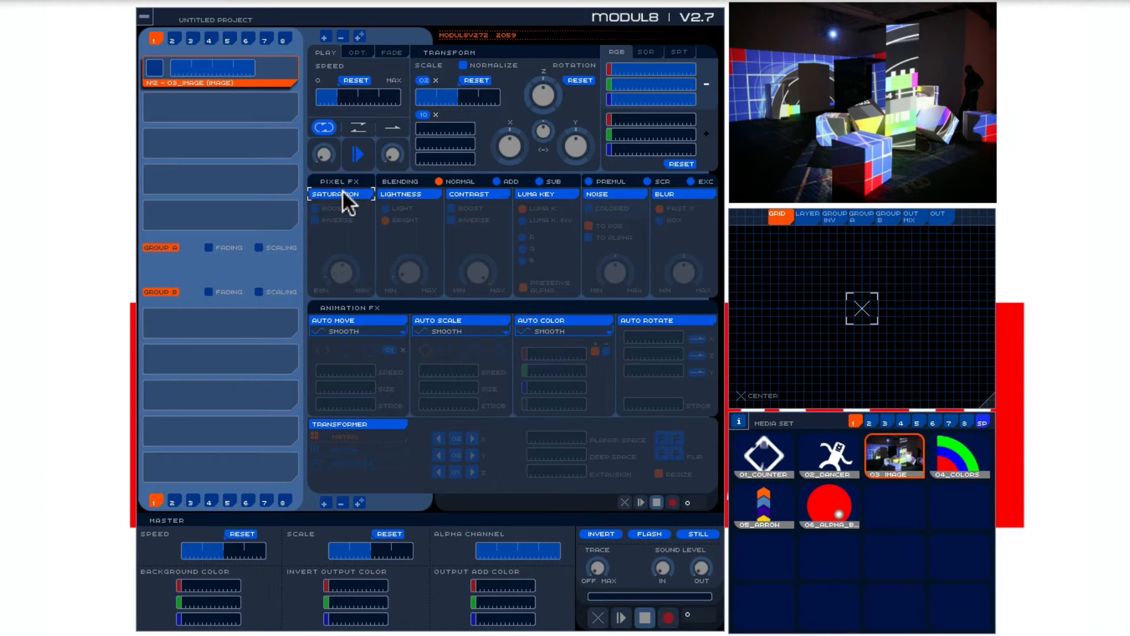
- Enable Lightness in Light mode and vary its amount, returning it to neutral
{"action": "left_click", "coordinate": [396, 195]}
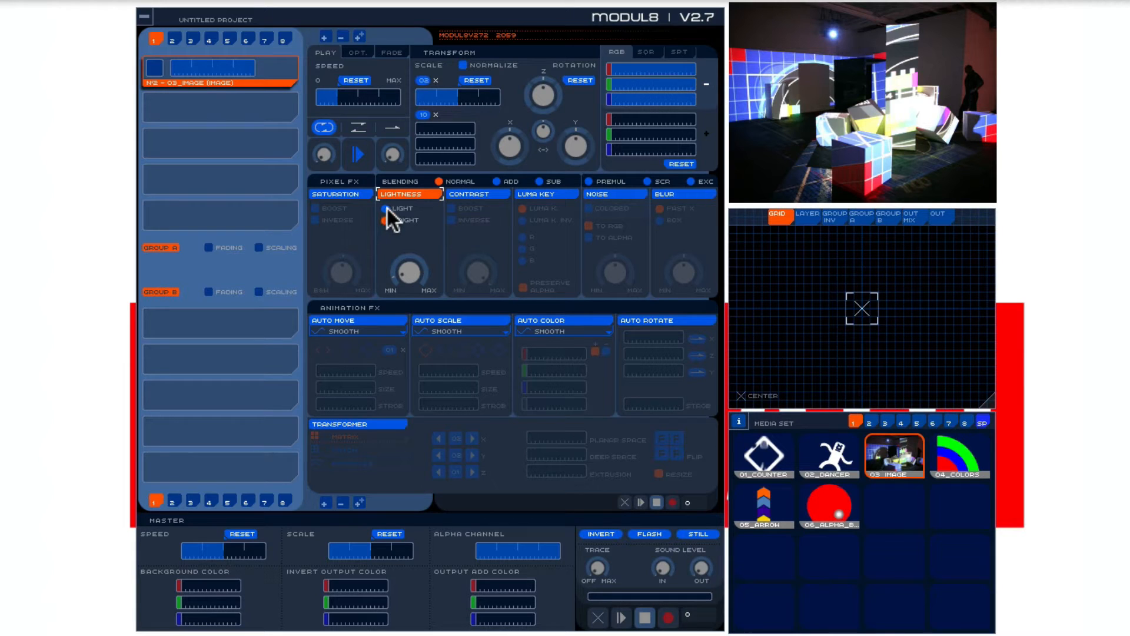
{"action": "left_click", "coordinate": [387, 208]}
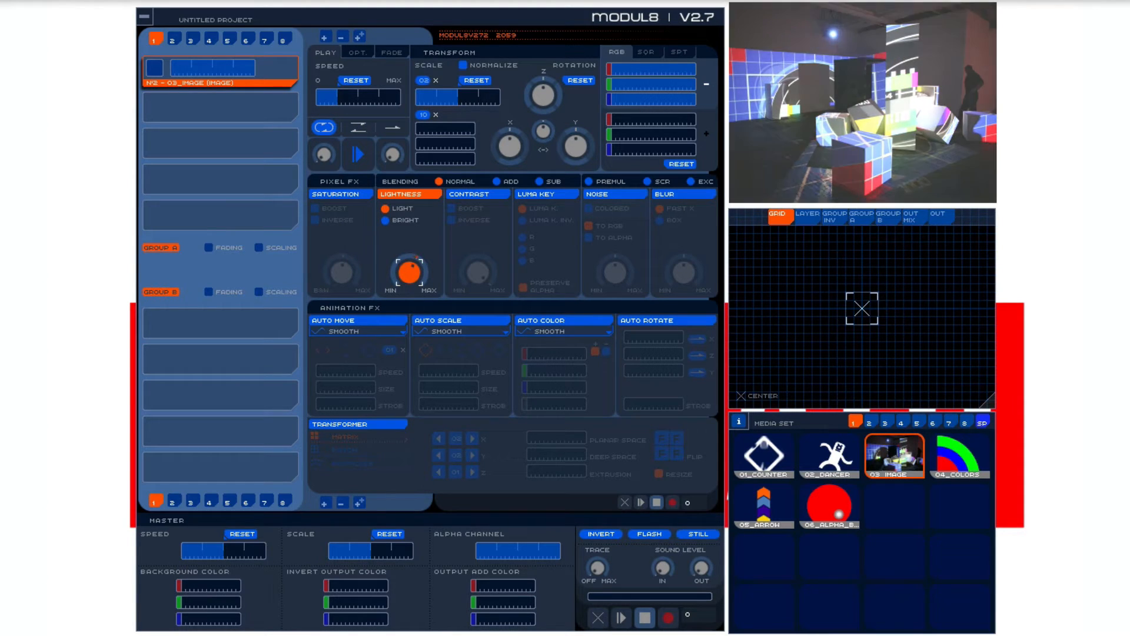
{"action": "left_click_drag", "start_coordinate": [409, 273], "coordinate": [407, 266]}
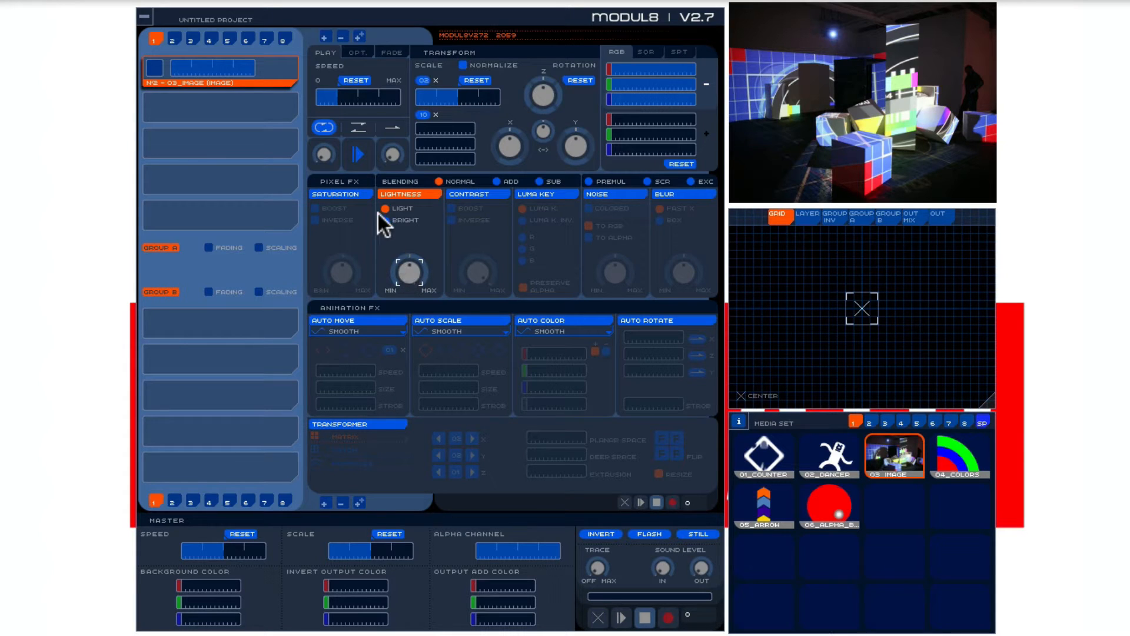
{"action": "left_click", "coordinate": [410, 271]}
{"action": "mouse_move", "coordinate": [411, 271]}
{"action": "left_mouse_down"}
{"action": "mouse_move", "coordinate": [411, 248]}
{"action": "mouse_move", "coordinate": [413, 266]}
{"action": "left_mouse_up"}
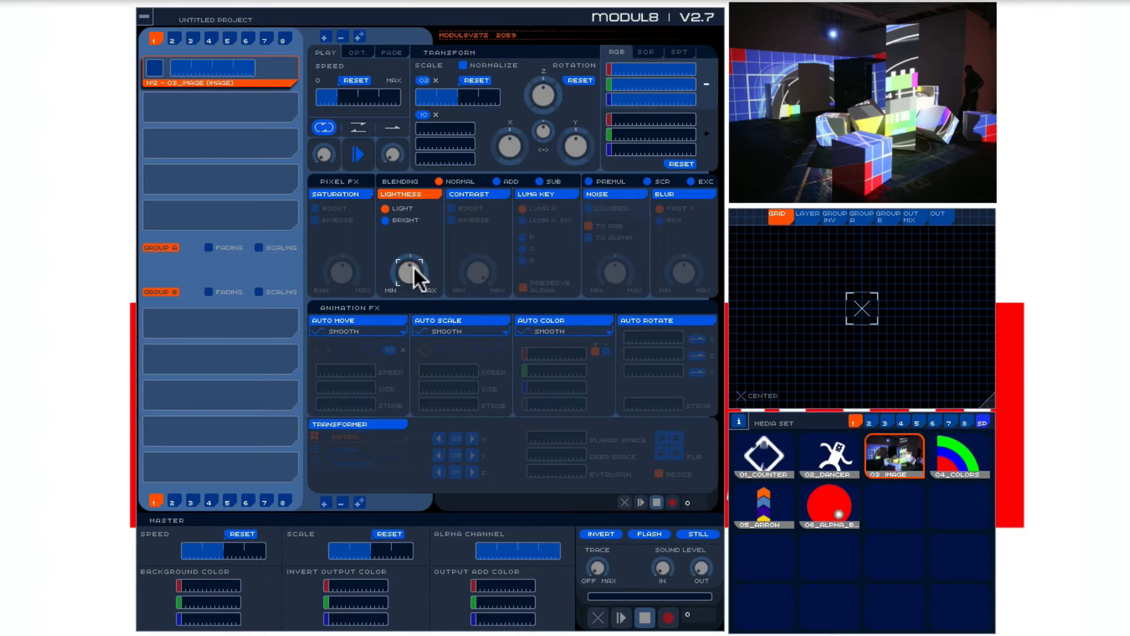
- Switch Lightness to Bright mode, try a strongly brightened image, and disable the effect
{"action": "left_click", "coordinate": [386, 221]}
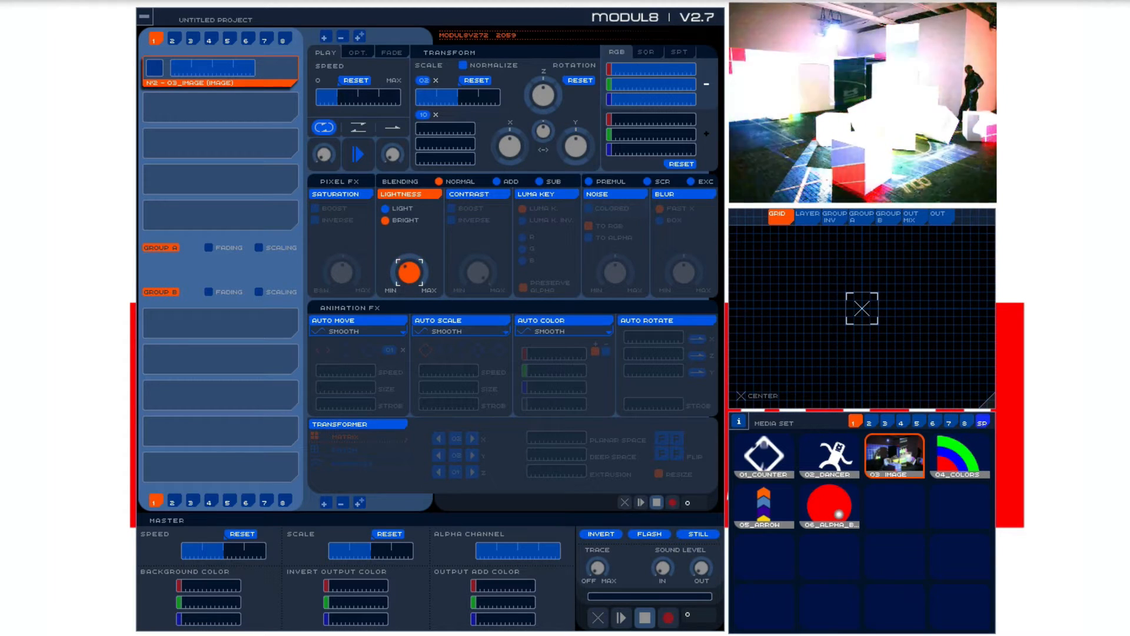
{"action": "left_click_drag", "start_coordinate": [416, 277], "coordinate": [415, 270]}
{"action": "left_click", "coordinate": [394, 190]}
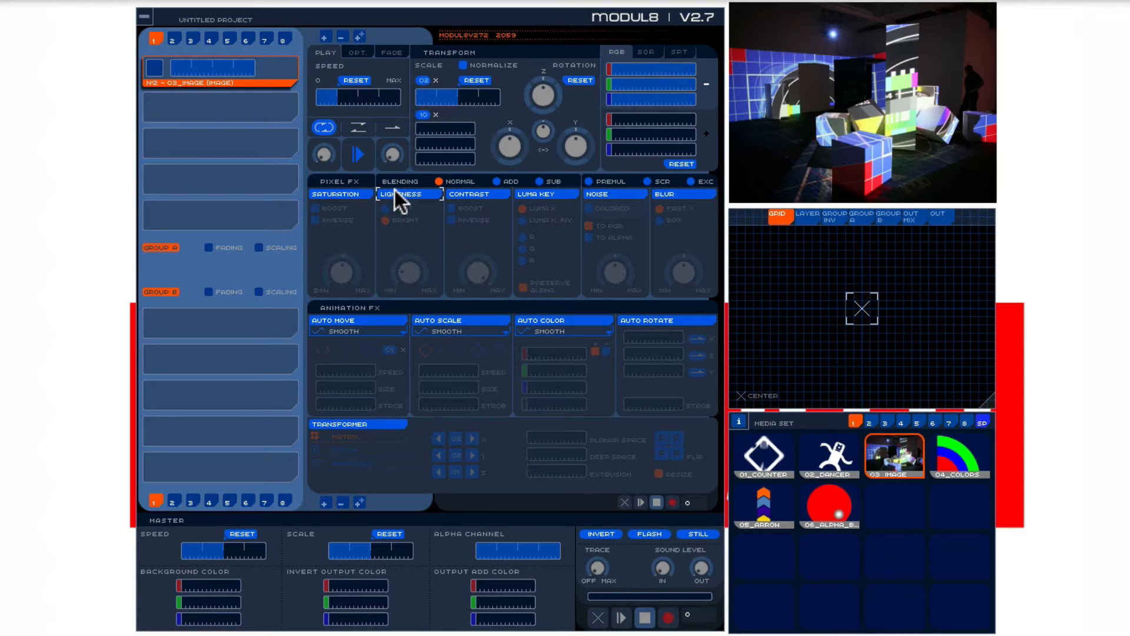
- Enable Contrast on the image layer, try it with Boost at a high amount, and turn Boost off
{"action": "left_click", "coordinate": [503, 193]}
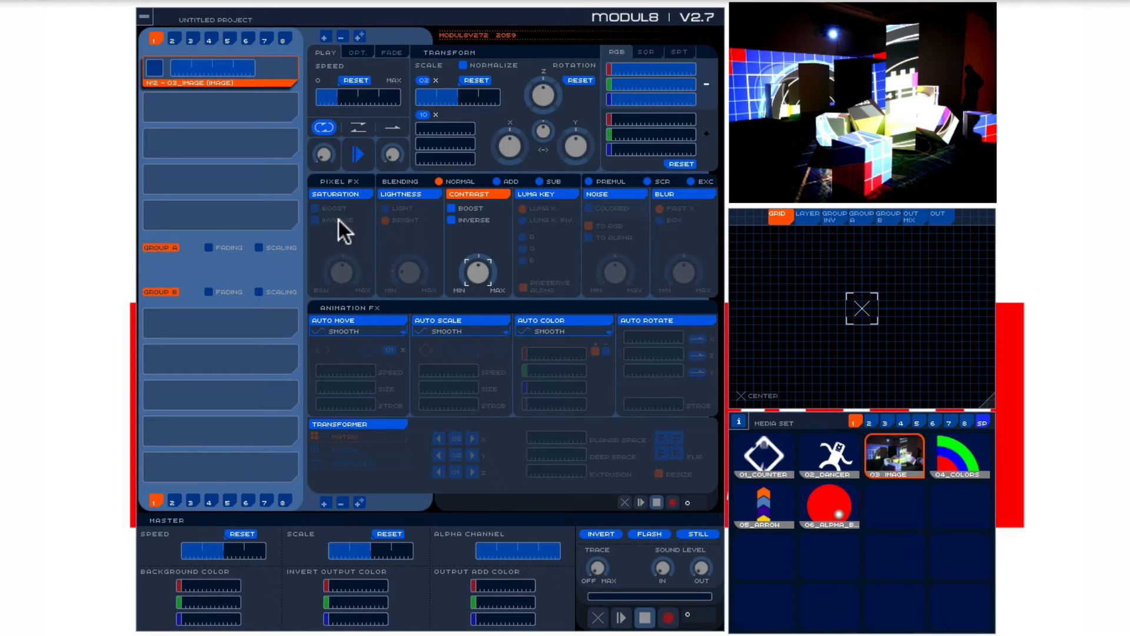
{"action": "left_click", "coordinate": [451, 208]}
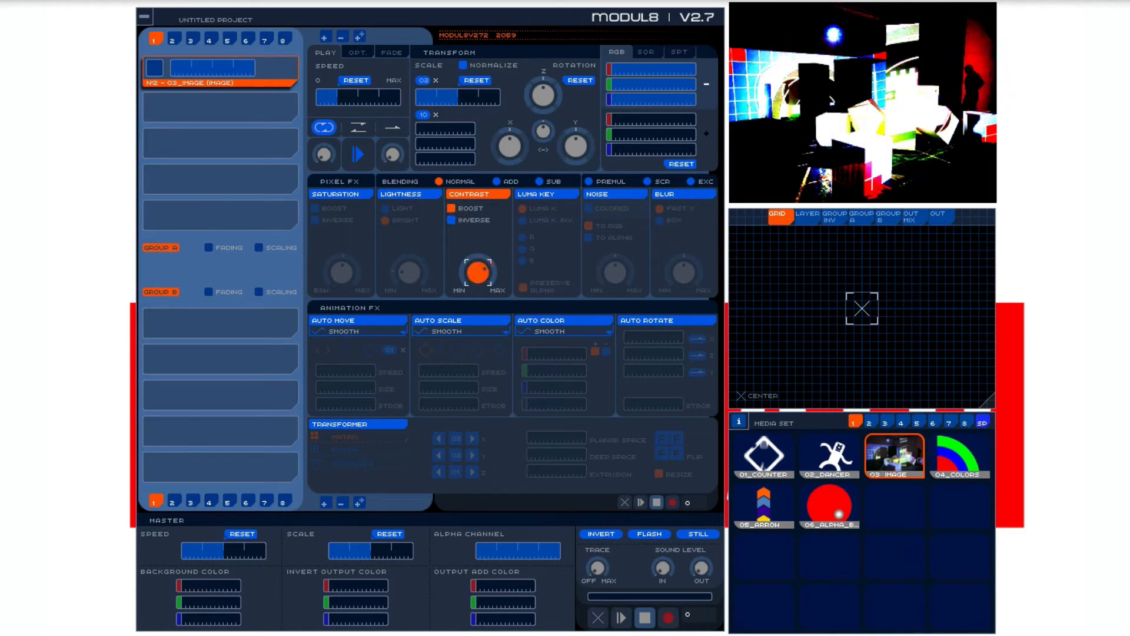
{"action": "left_click", "coordinate": [451, 208]}
- Try Contrast with Inverse alone and combined with Boost, and disable the Contrast effect
{"action": "left_click", "coordinate": [451, 220]}
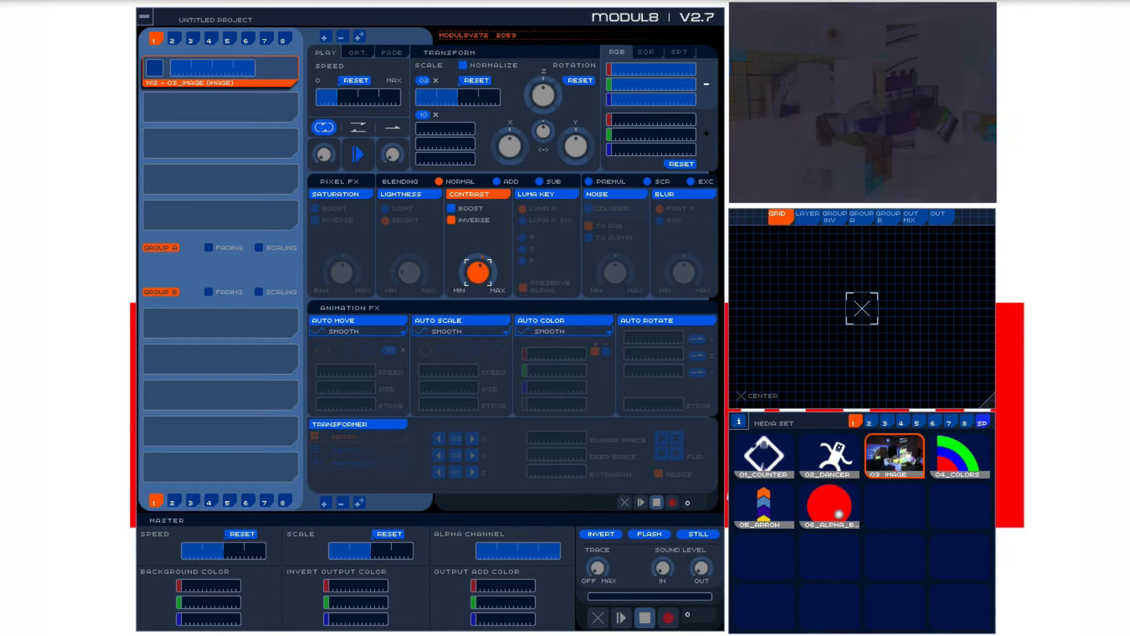
{"action": "left_click", "coordinate": [453, 207]}
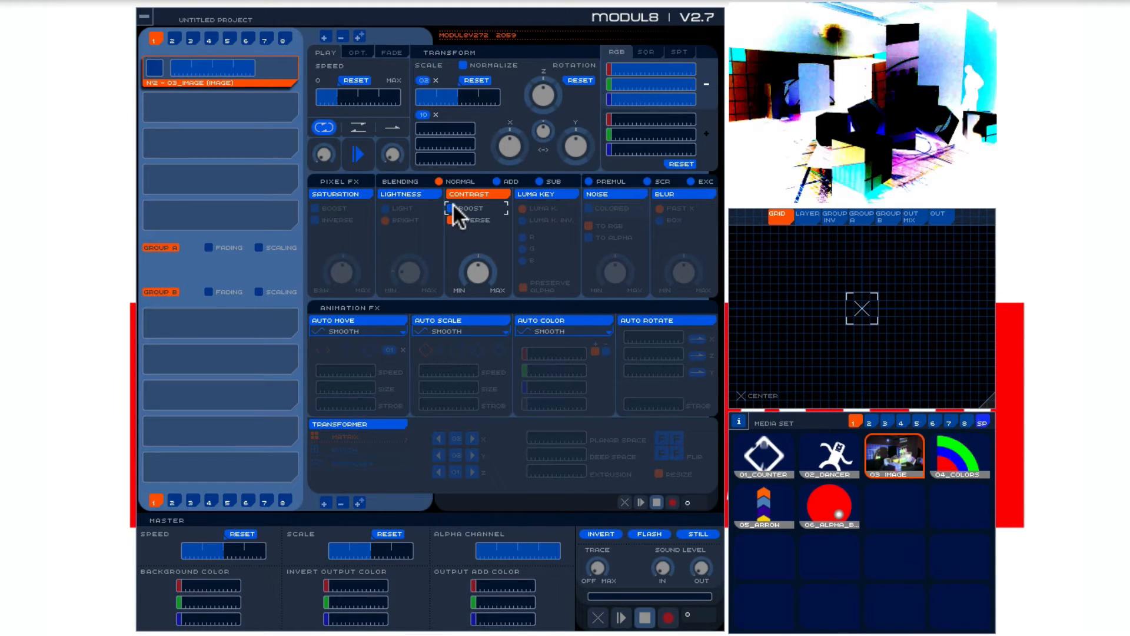
{"action": "left_click", "coordinate": [452, 219]}
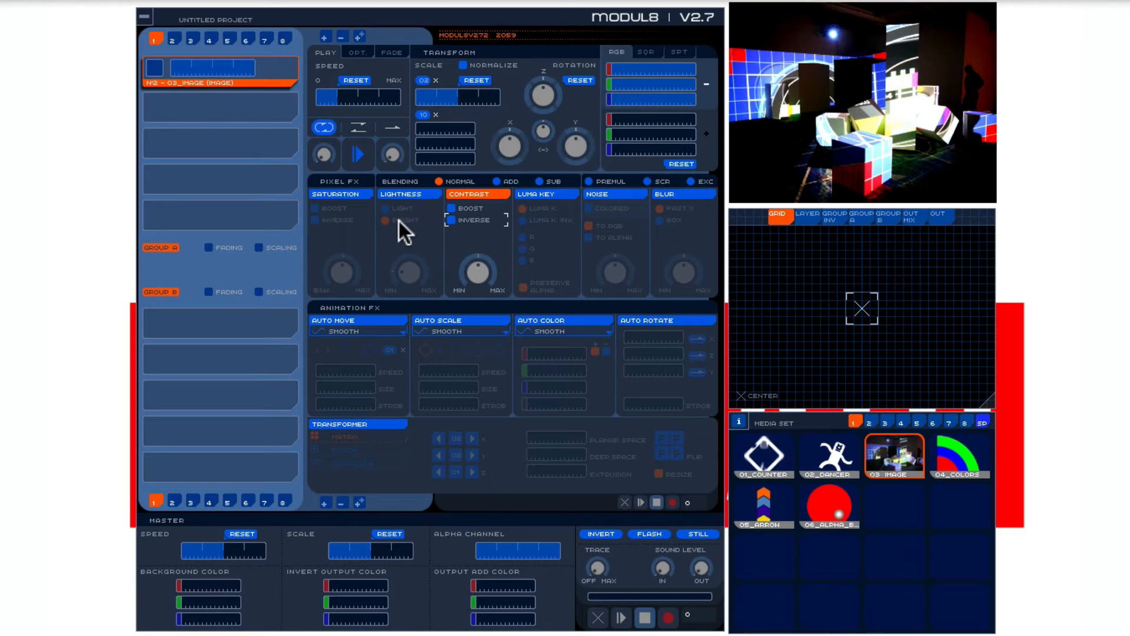
{"action": "left_click", "coordinate": [478, 195]}
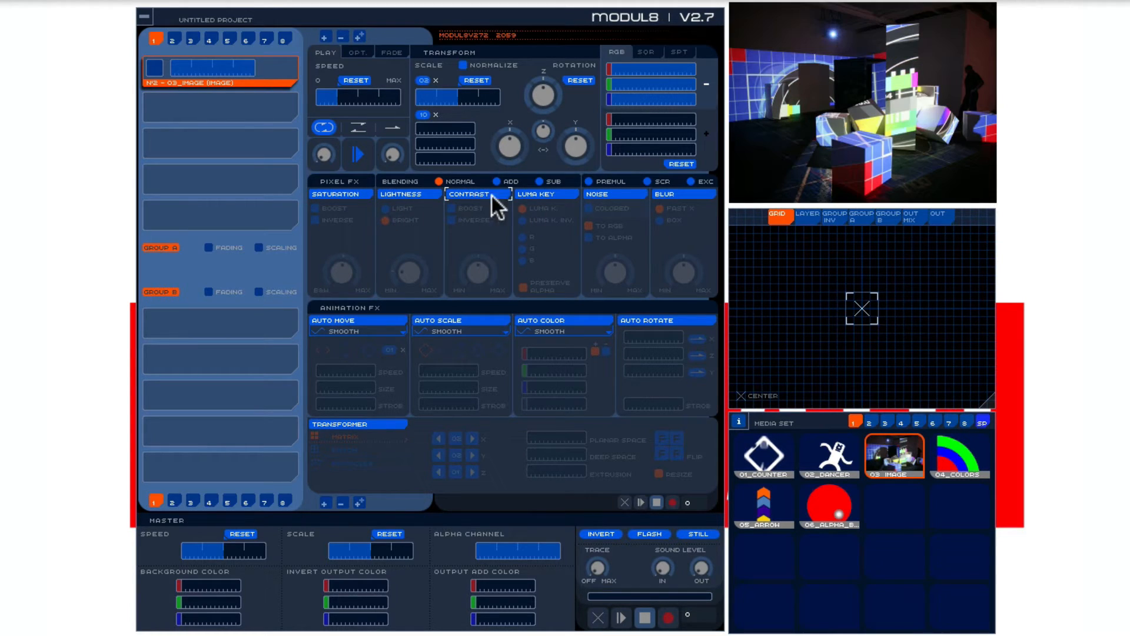
- Enable Luma Key on the 03_IMAGE layer and add a second layer containing 04_COLORS
{"action": "left_click", "coordinate": [561, 196]}
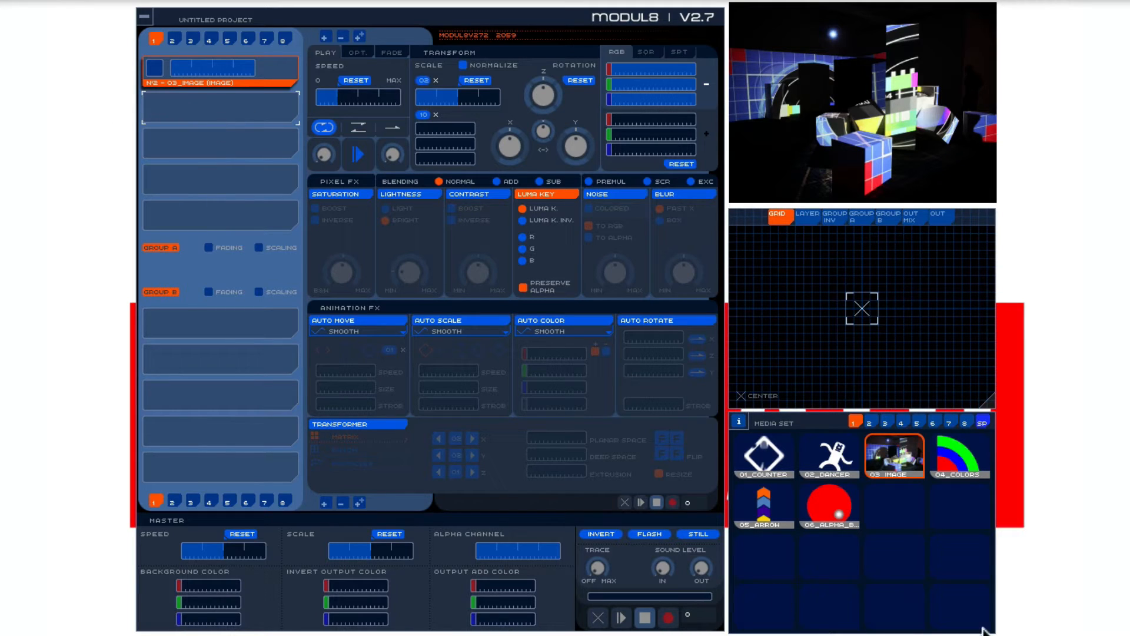
{"action": "left_click", "coordinate": [970, 464]}
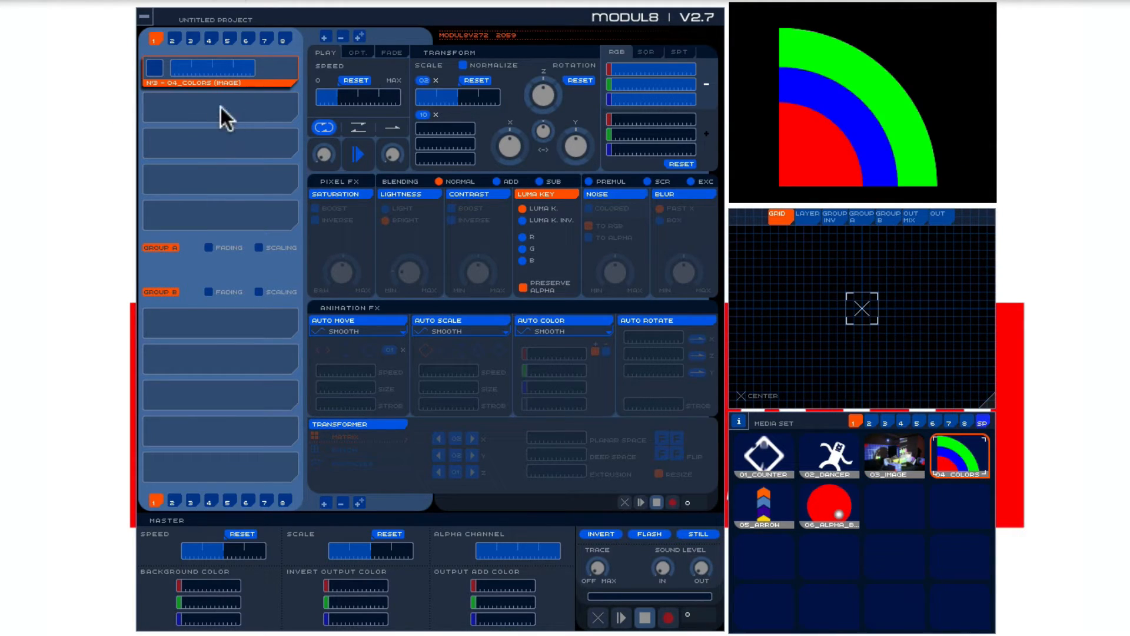
{"action": "left_click", "coordinate": [325, 37]}
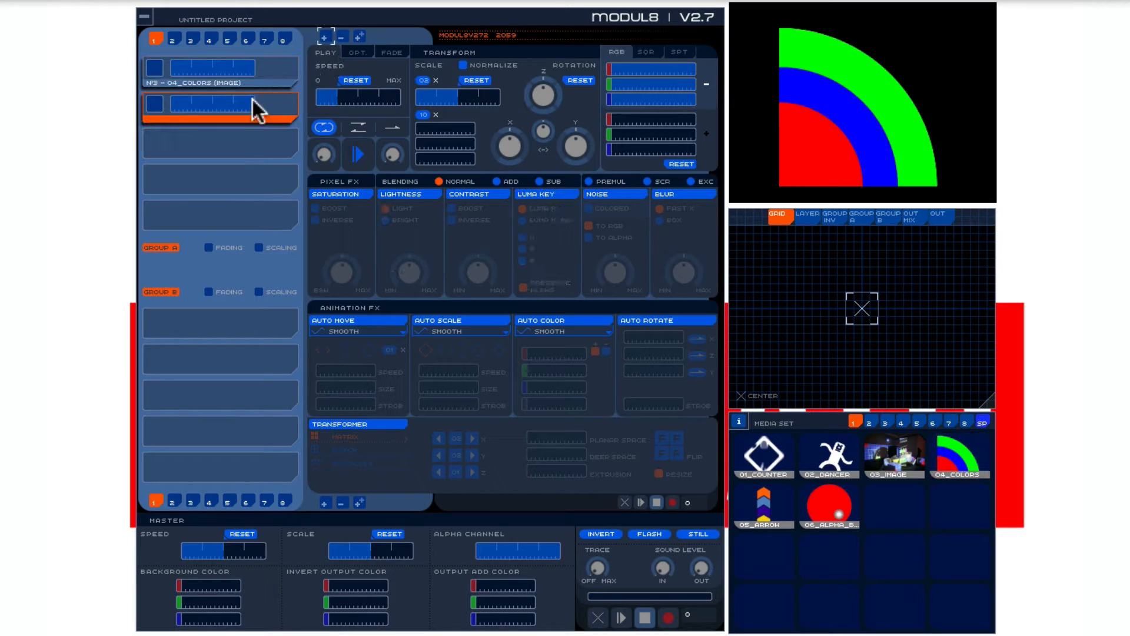
{"action": "left_click", "coordinate": [959, 456]}
{"action": "left_click", "coordinate": [285, 87]}
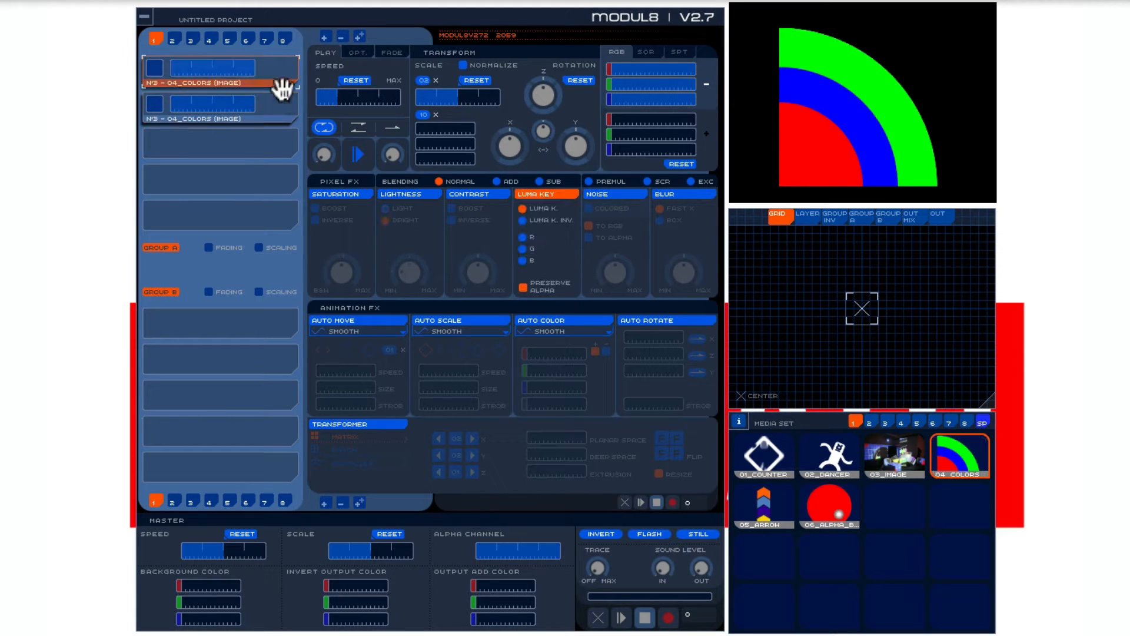
{"action": "left_click", "coordinate": [904, 462]}
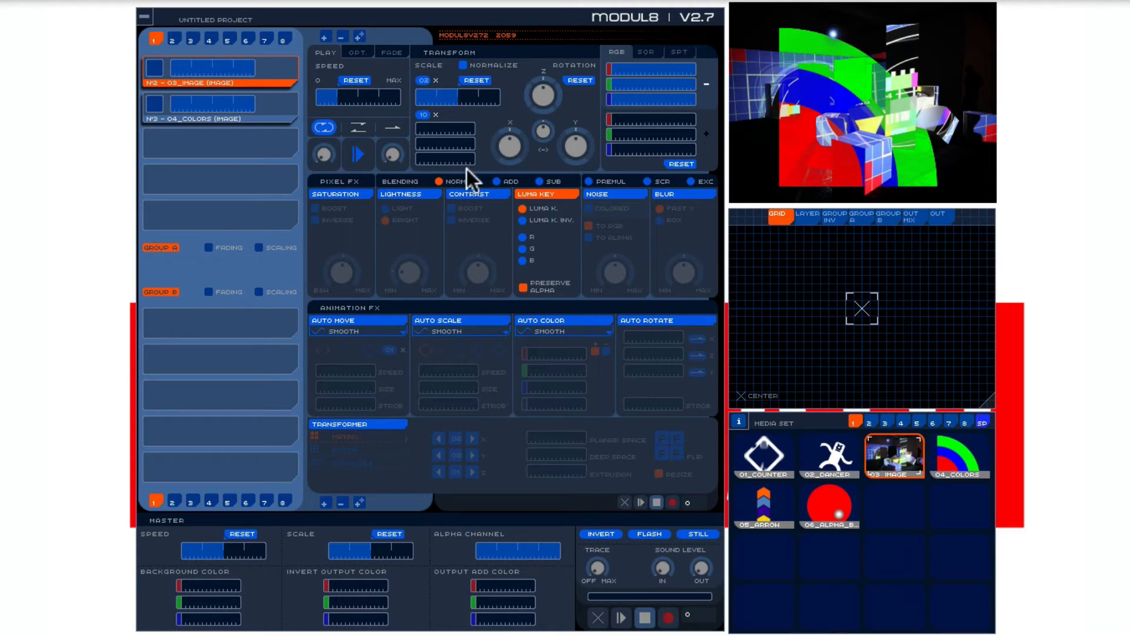
- Compare the two-layer composite with Luma Key off and on for the 03_IMAGE layer
{"action": "left_click", "coordinate": [565, 196]}
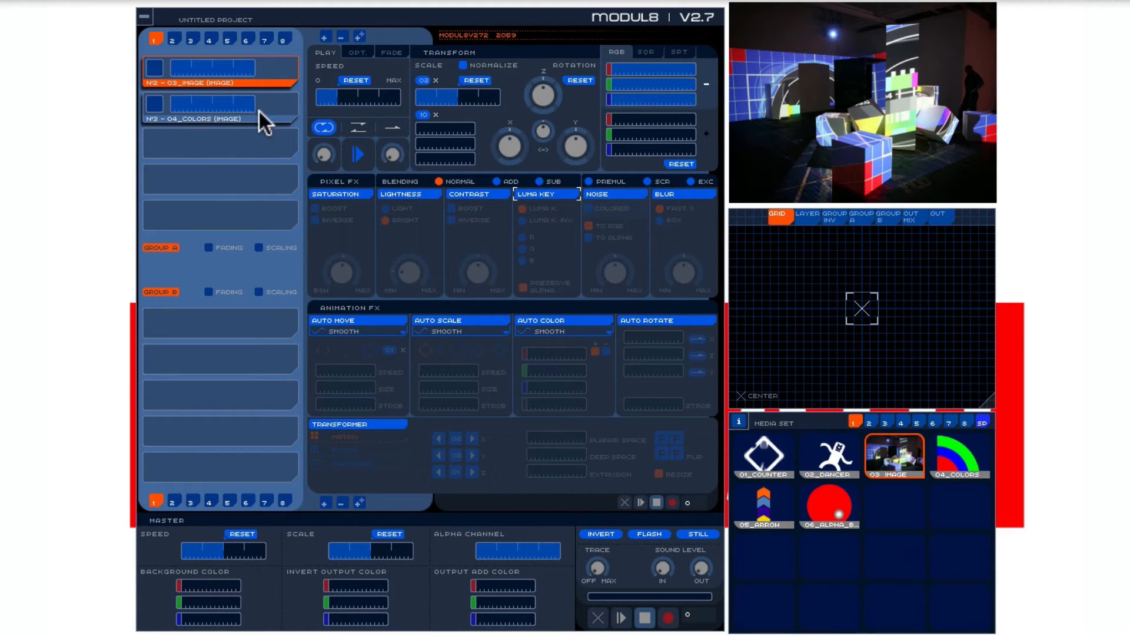
{"action": "left_click", "coordinate": [148, 67]}
{"action": "left_click", "coordinate": [148, 68]}
{"action": "left_click", "coordinate": [563, 194]}
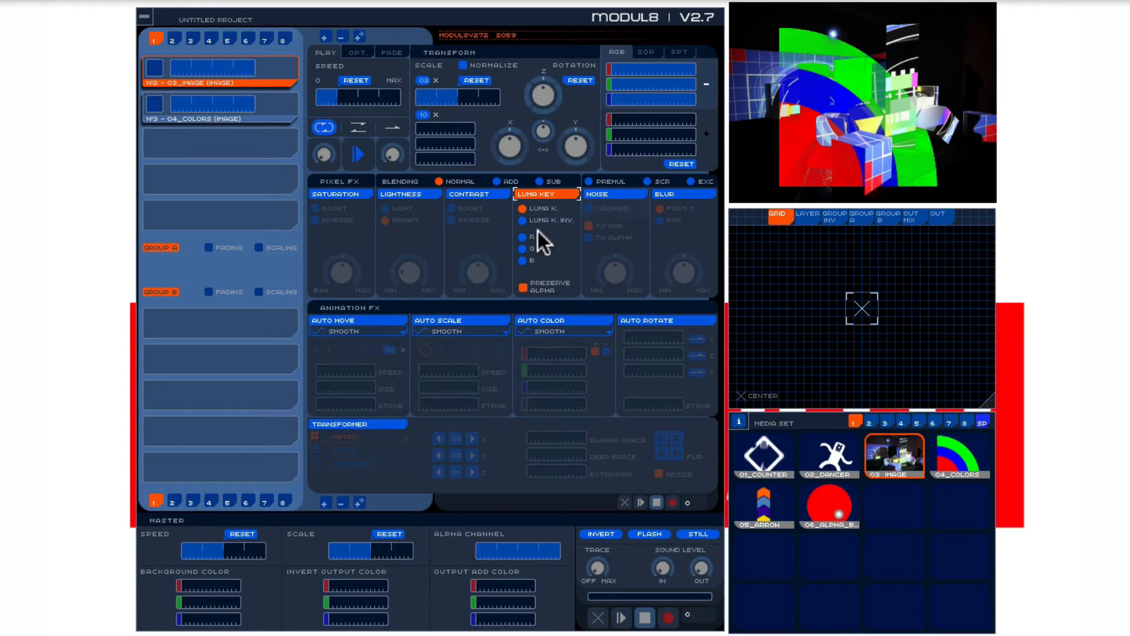
- Try the R, G and B key modes on the 03_IMAGE layer and return to Luma K
{"action": "left_click", "coordinate": [521, 237]}
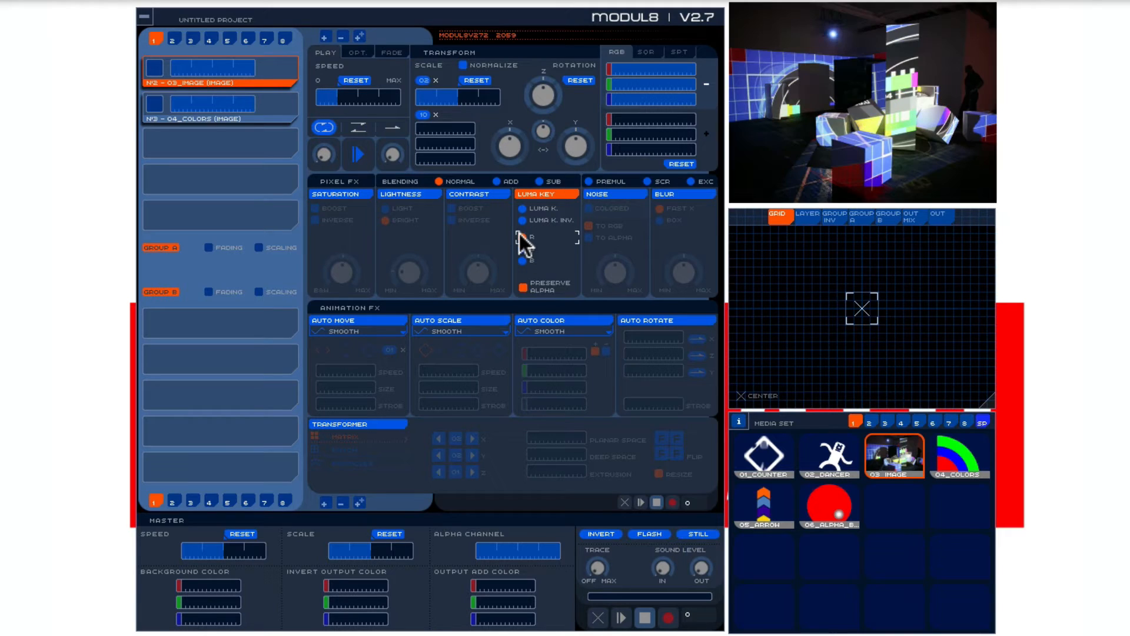
{"action": "left_click", "coordinate": [523, 248]}
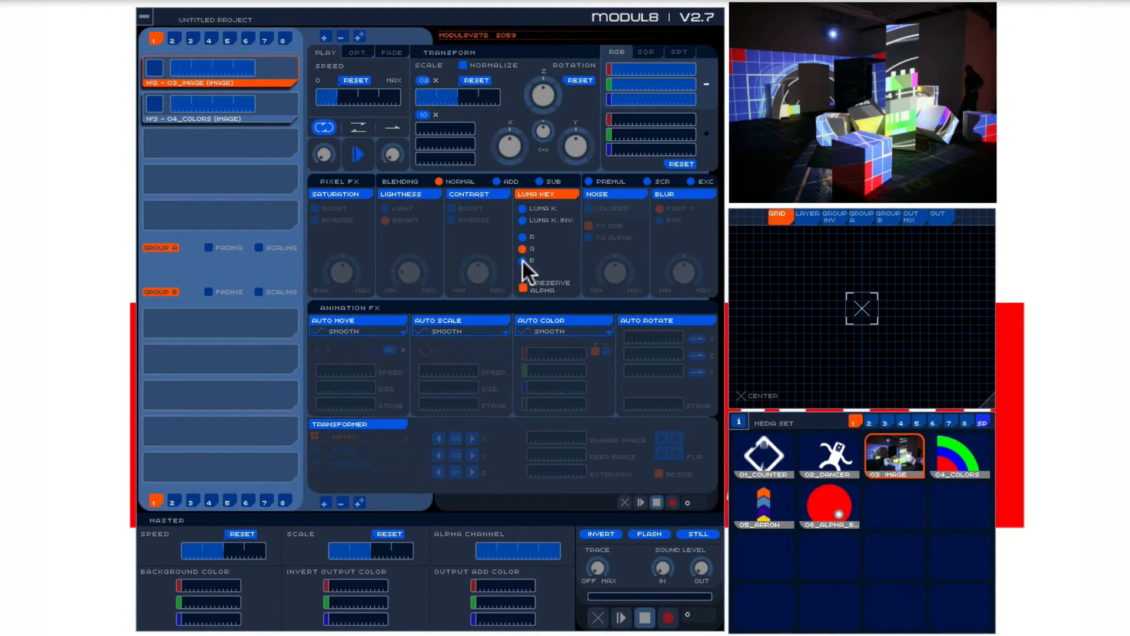
{"action": "left_click", "coordinate": [522, 260]}
{"action": "left_click", "coordinate": [526, 237]}
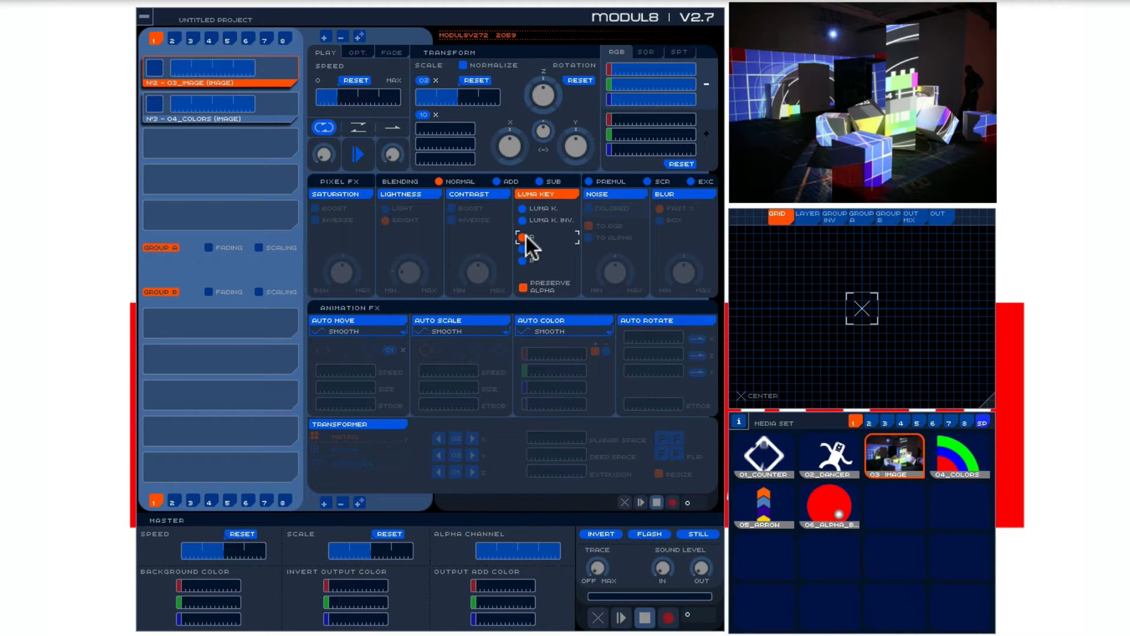
{"action": "left_click", "coordinate": [522, 208]}
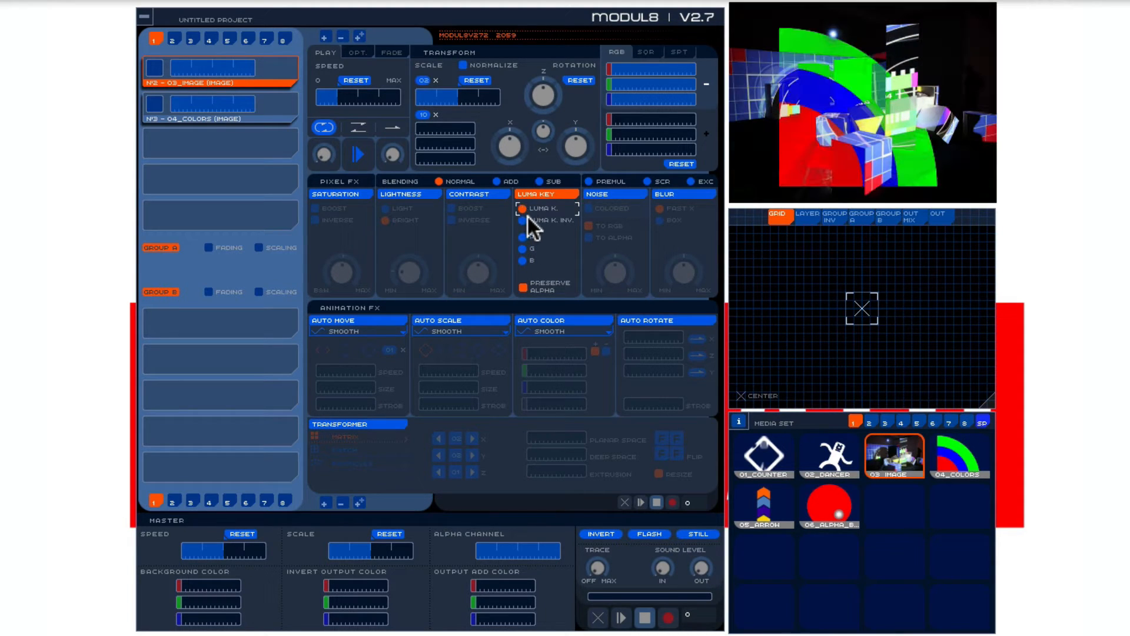
- Remove the 04_COLORS layer and disable Luma Key on the remaining 03_IMAGE layer
{"action": "left_click", "coordinate": [246, 118]}
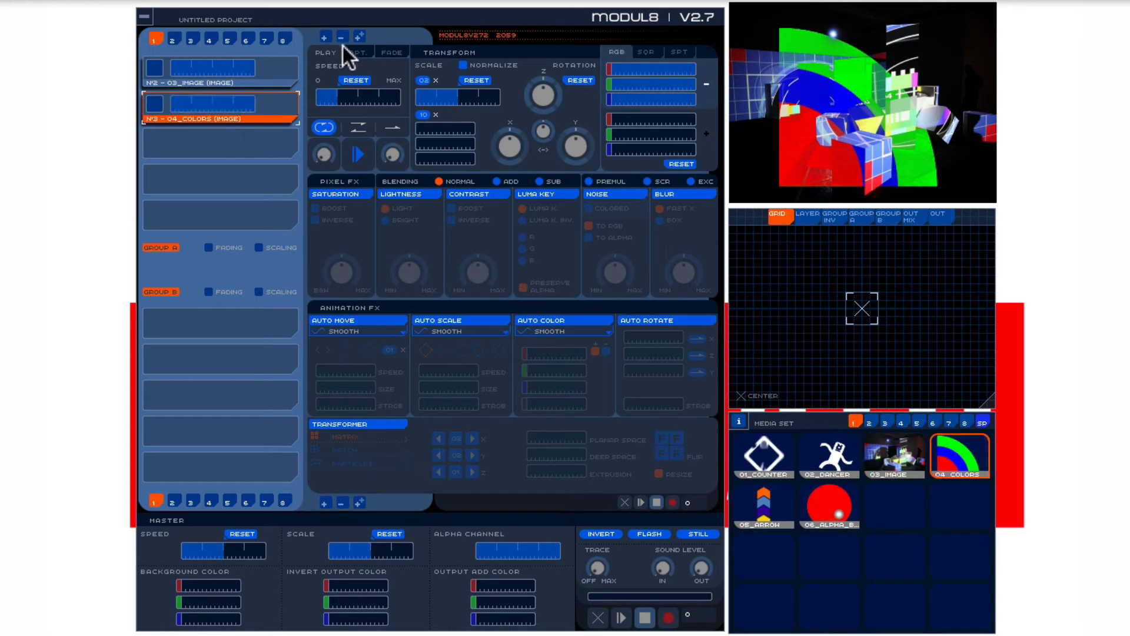
{"action": "left_click", "coordinate": [343, 36]}
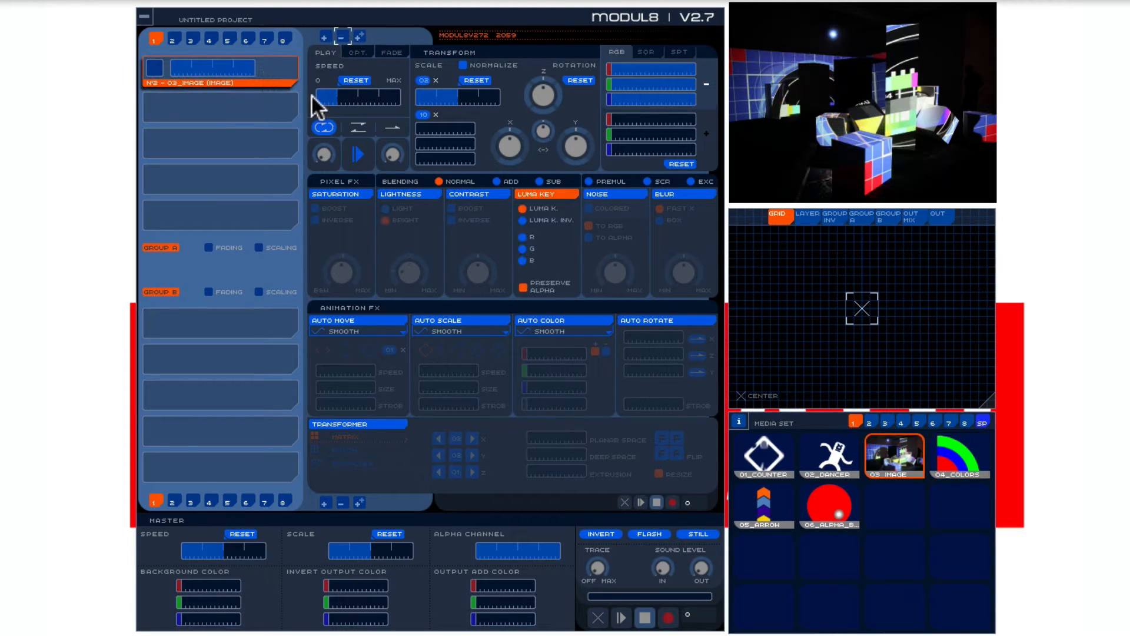
{"action": "left_click", "coordinate": [543, 188]}
- Enable the Noise effect on the 03_IMAGE layer and raise its amount to about the maximum
{"action": "left_click", "coordinate": [602, 196]}
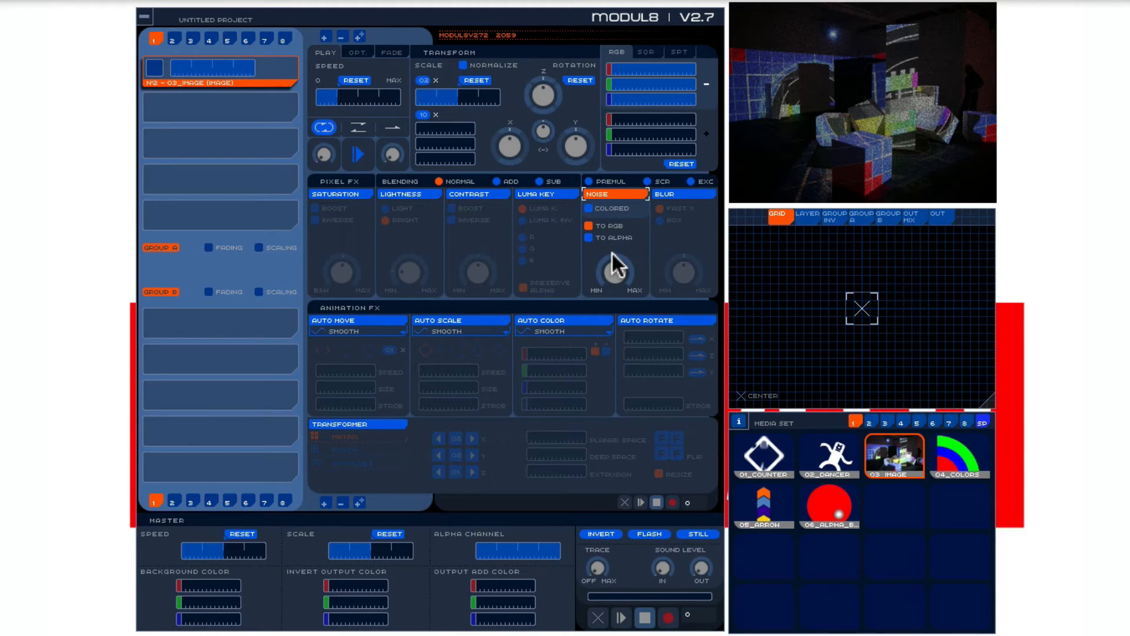
{"action": "mouse_move", "coordinate": [615, 272]}
{"action": "left_mouse_down"}
{"action": "mouse_move", "coordinate": [616, 253]}
{"action": "mouse_move", "coordinate": [613, 270]}
{"action": "left_mouse_up"}
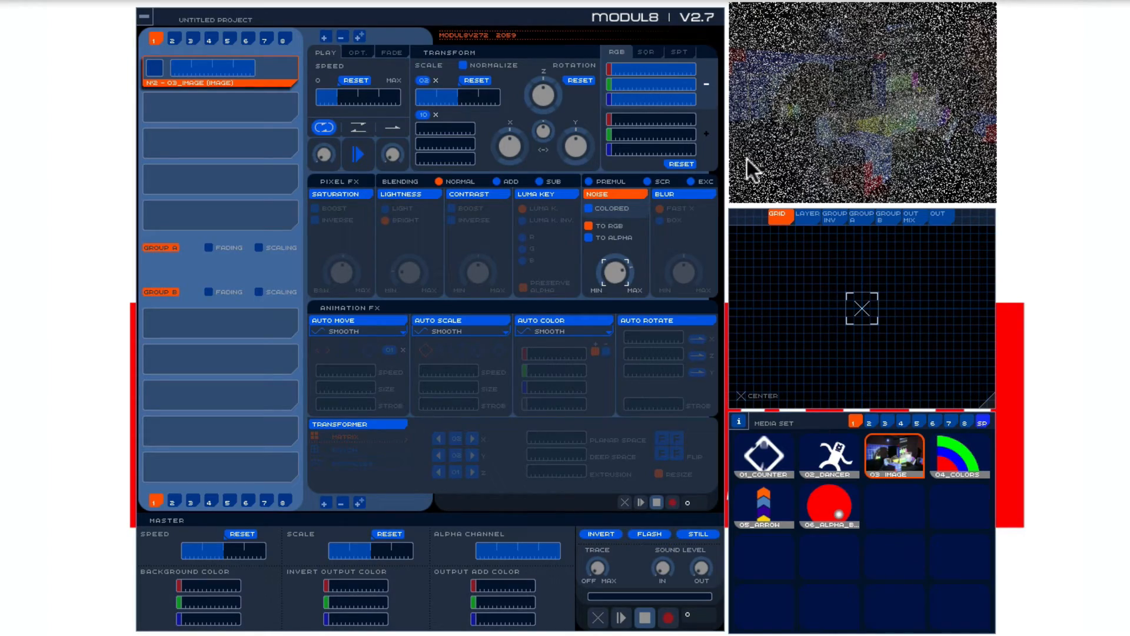
{"action": "mouse_move", "coordinate": [620, 273]}
{"action": "left_mouse_down"}
{"action": "mouse_move", "coordinate": [620, 254]}
{"action": "mouse_move", "coordinate": [618, 273]}
{"action": "left_mouse_up"}
- Preview the noise on 02_DANCER, 01_COUNTER and 06_ALPHA_BUMP, and put 03_IMAGE back on the layer
{"action": "left_click", "coordinate": [828, 457]}
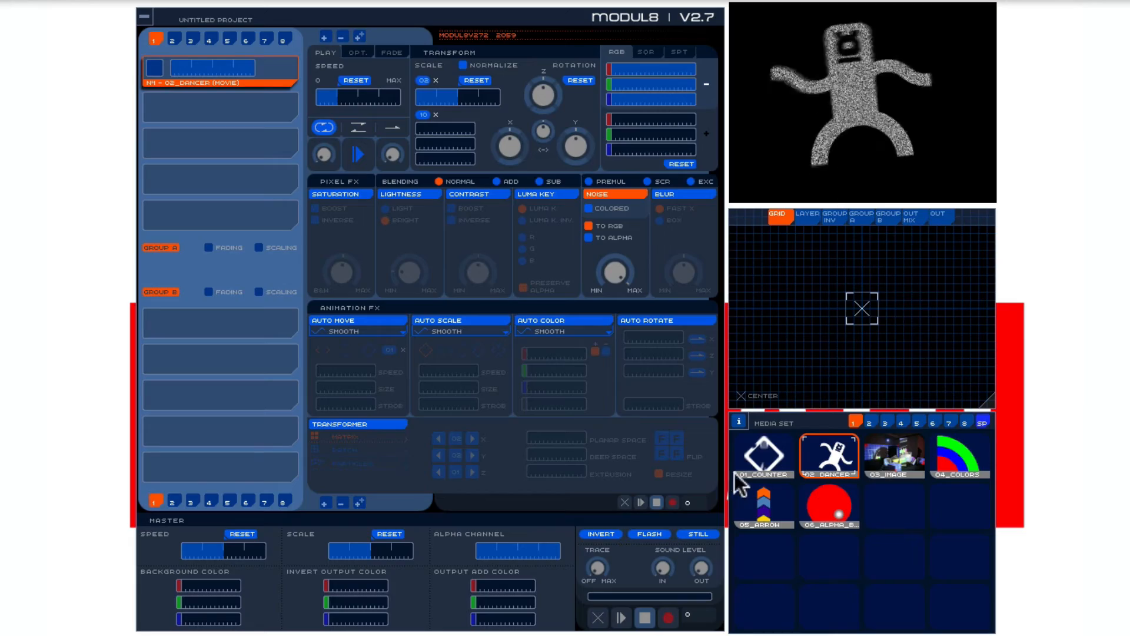
{"action": "left_click", "coordinate": [776, 447]}
{"action": "left_click", "coordinate": [824, 494]}
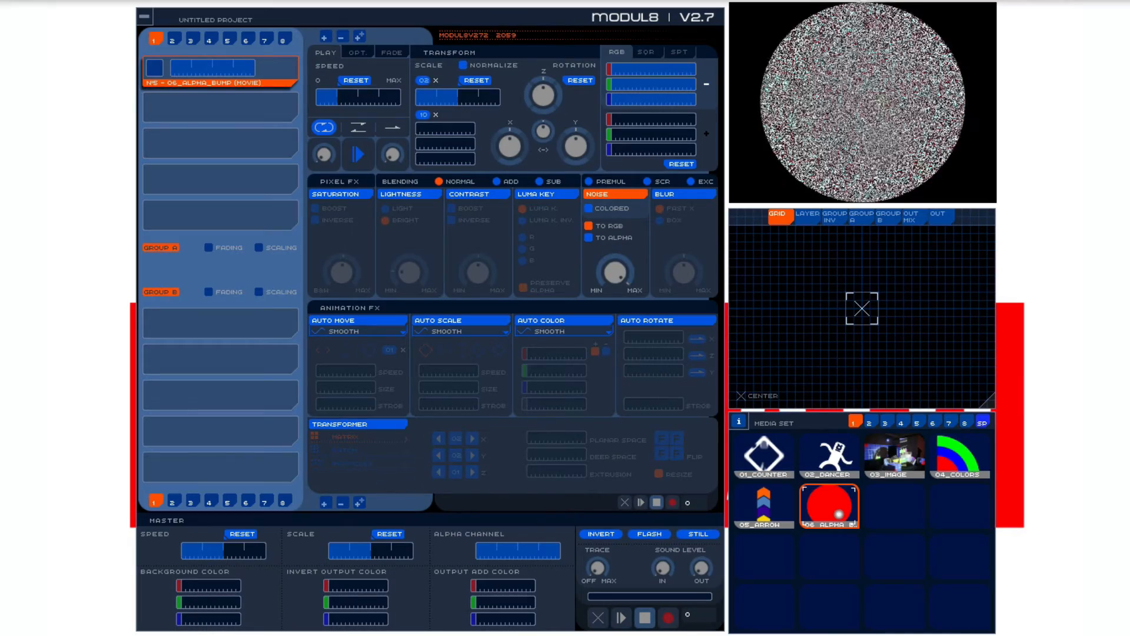
{"action": "left_click", "coordinate": [907, 461]}
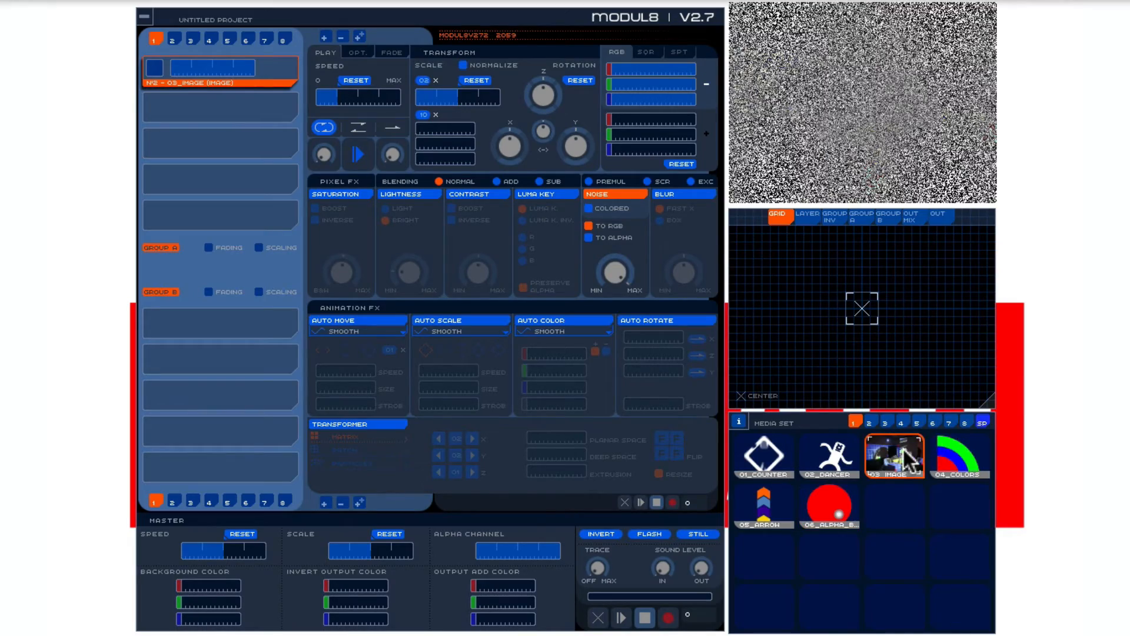
- Try the Colored and To Alpha noise options, clear all noise options including To RGB, and disable Noise
{"action": "left_click", "coordinate": [591, 206]}
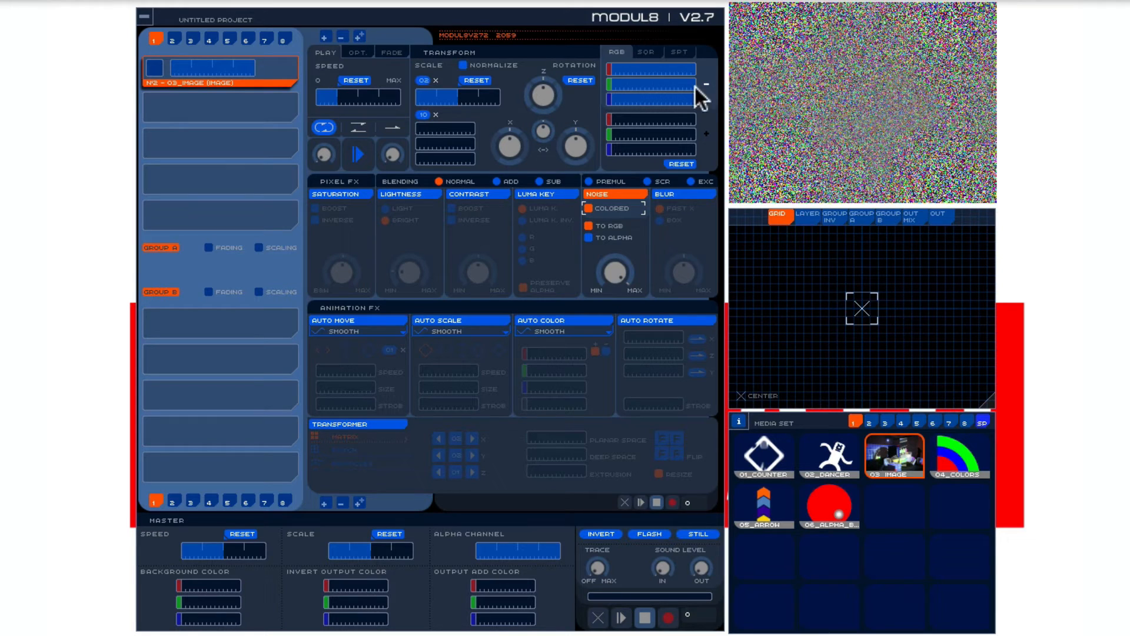
{"action": "left_click", "coordinate": [590, 238]}
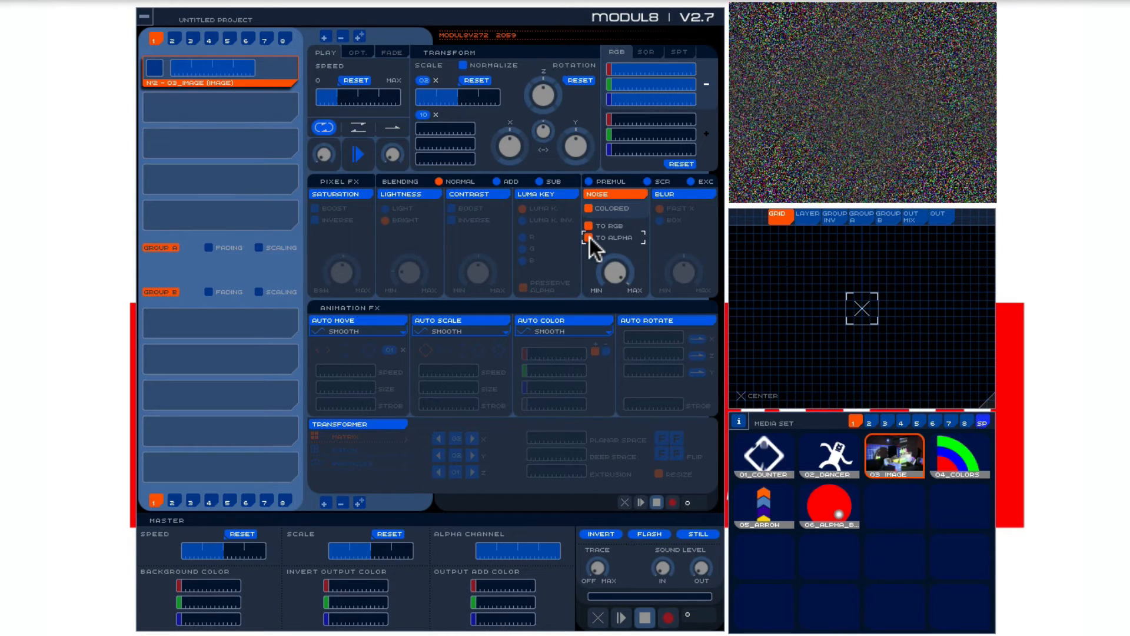
{"action": "left_click", "coordinate": [590, 238]}
{"action": "left_click", "coordinate": [589, 225]}
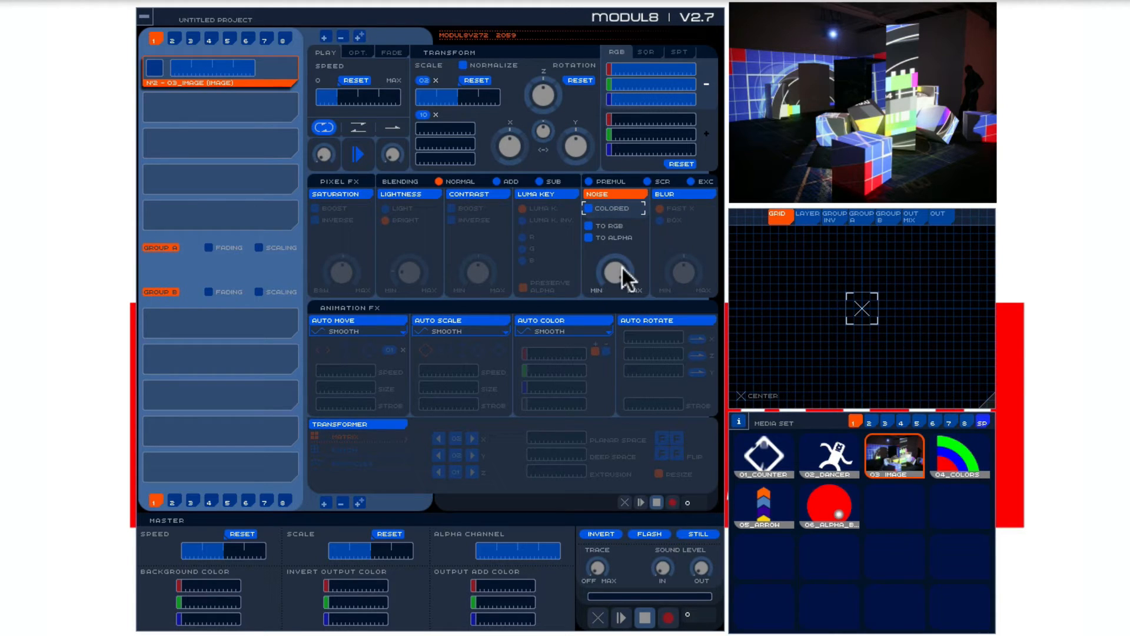
{"action": "left_click", "coordinate": [618, 196]}
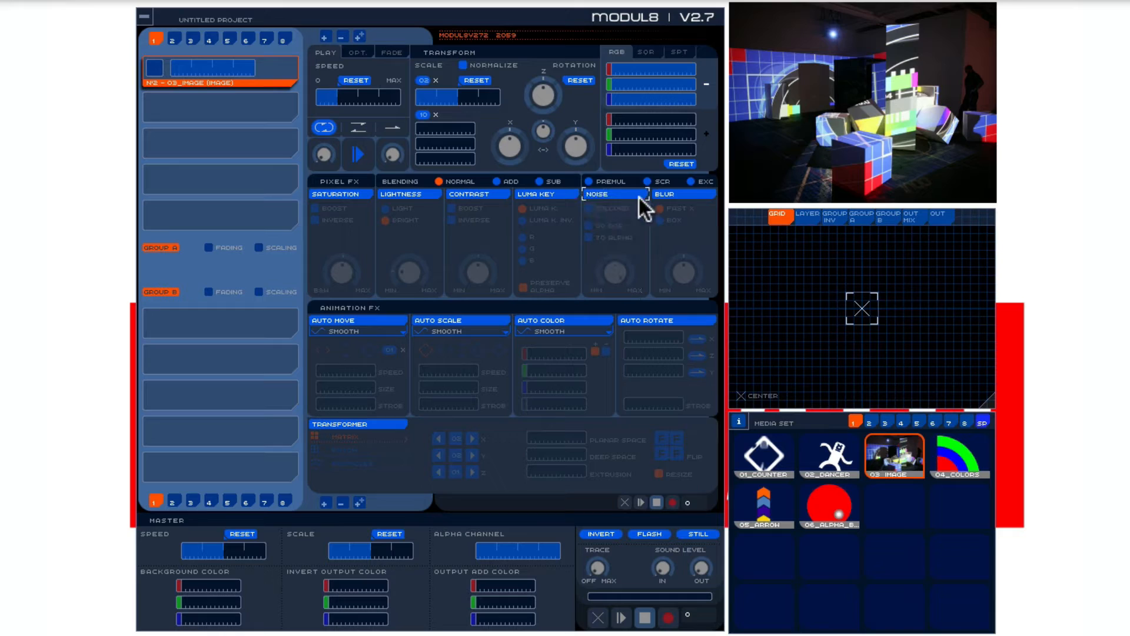
- Try the Blur effect in Box mode with a reduced amount on the 03_IMAGE layer and disable it
{"action": "left_click", "coordinate": [710, 198]}
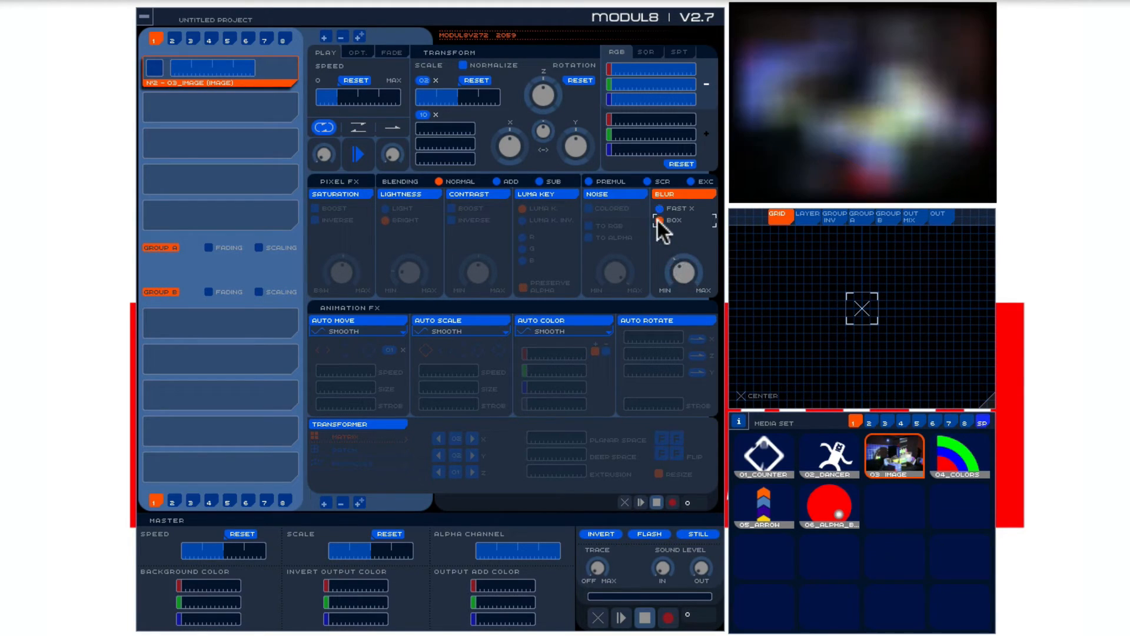
{"action": "left_click_drag", "start_coordinate": [690, 271], "coordinate": [676, 240]}
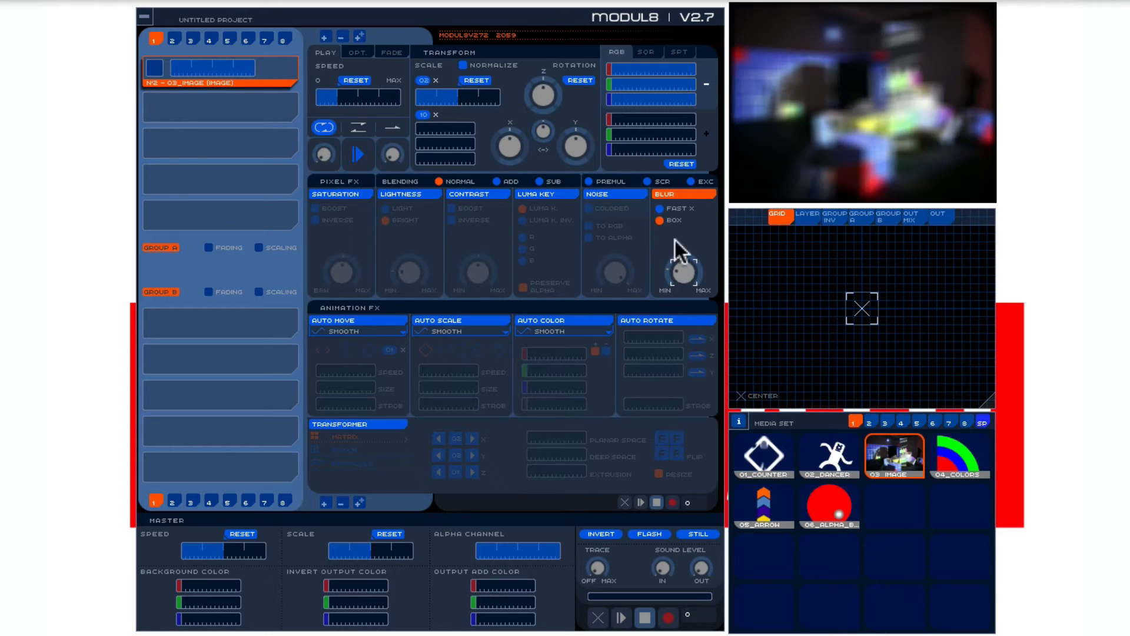
{"action": "left_click", "coordinate": [674, 193]}
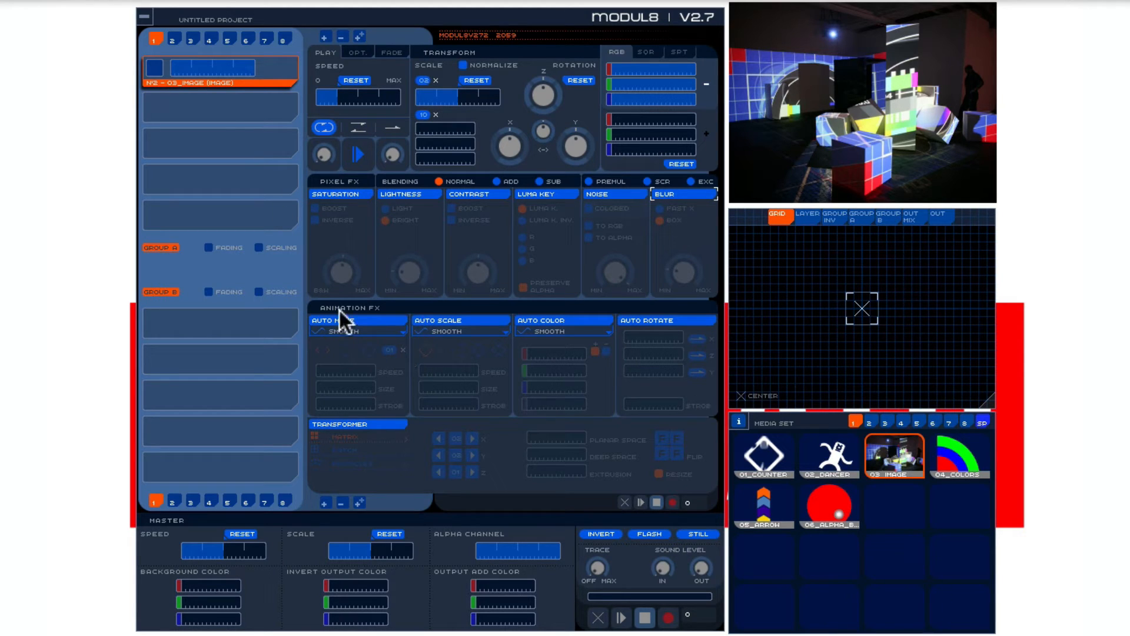
- Load 02_DANCER into the layer and try a horizontal Auto Move, ending with low speed, medium size and zero strob
{"action": "left_click", "coordinate": [830, 456]}
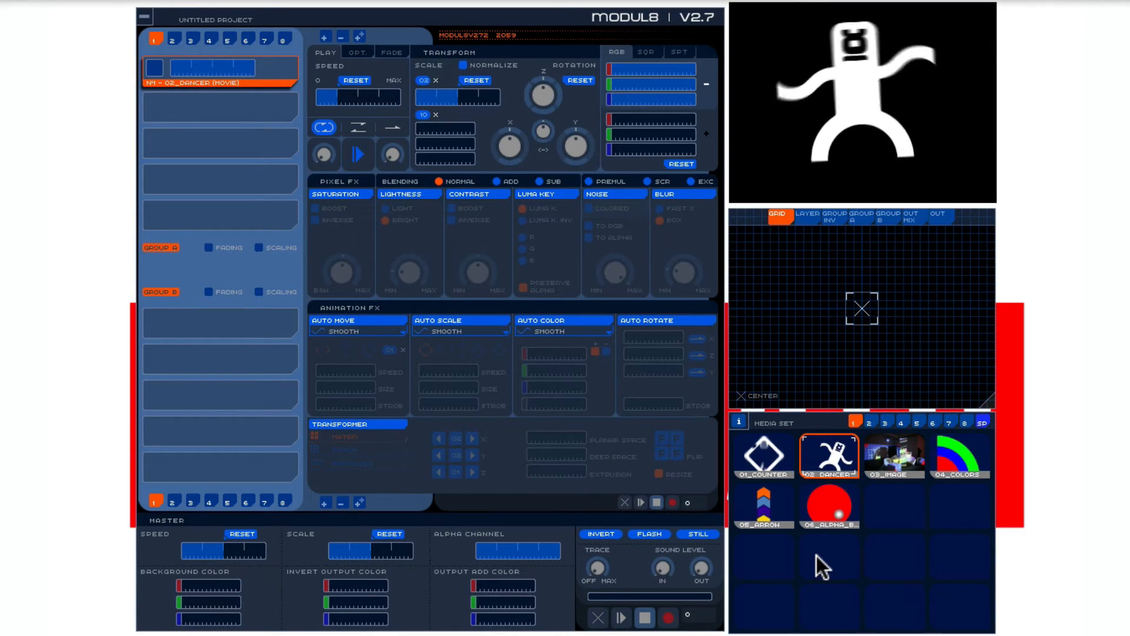
{"action": "left_click", "coordinate": [366, 322]}
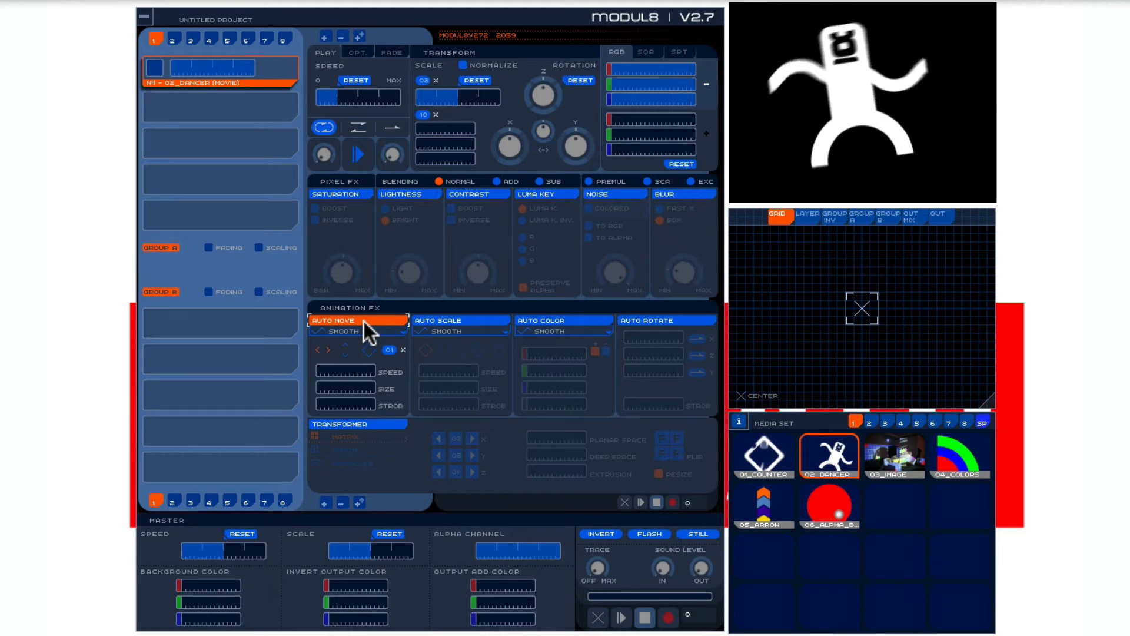
{"action": "left_click", "coordinate": [322, 369]}
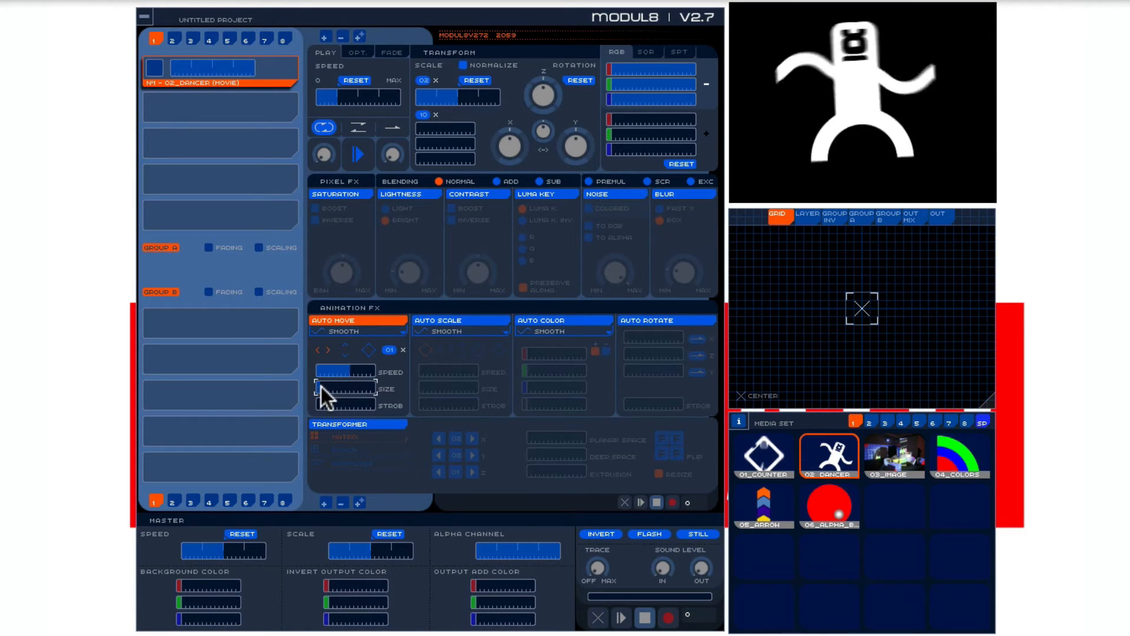
{"action": "left_click_drag", "start_coordinate": [321, 387], "coordinate": [344, 401]}
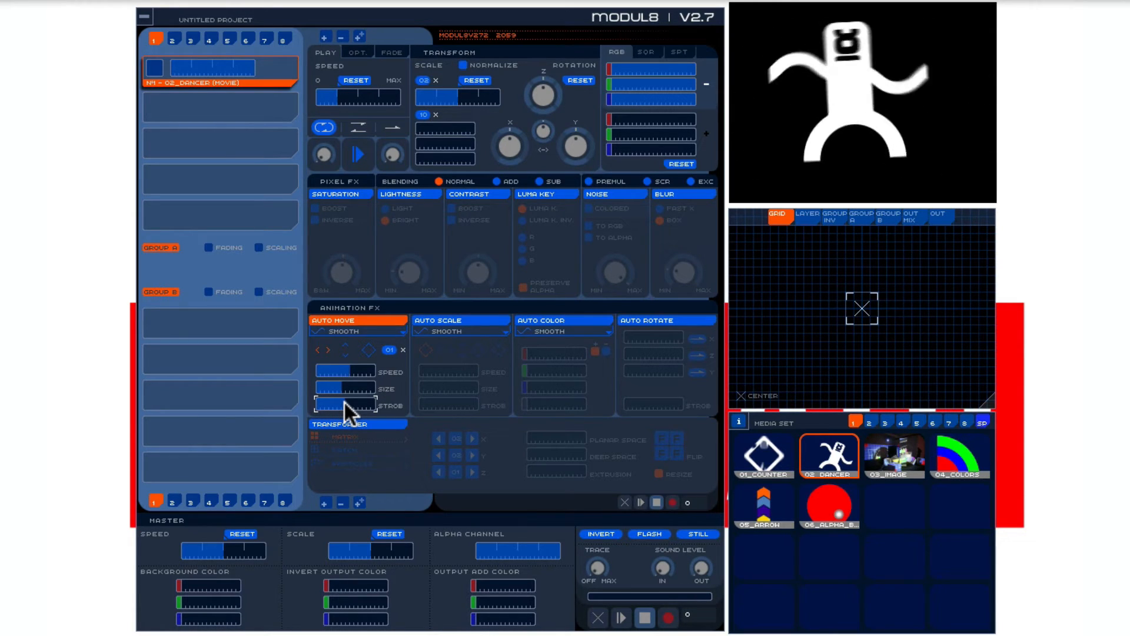
{"action": "left_click", "coordinate": [349, 369]}
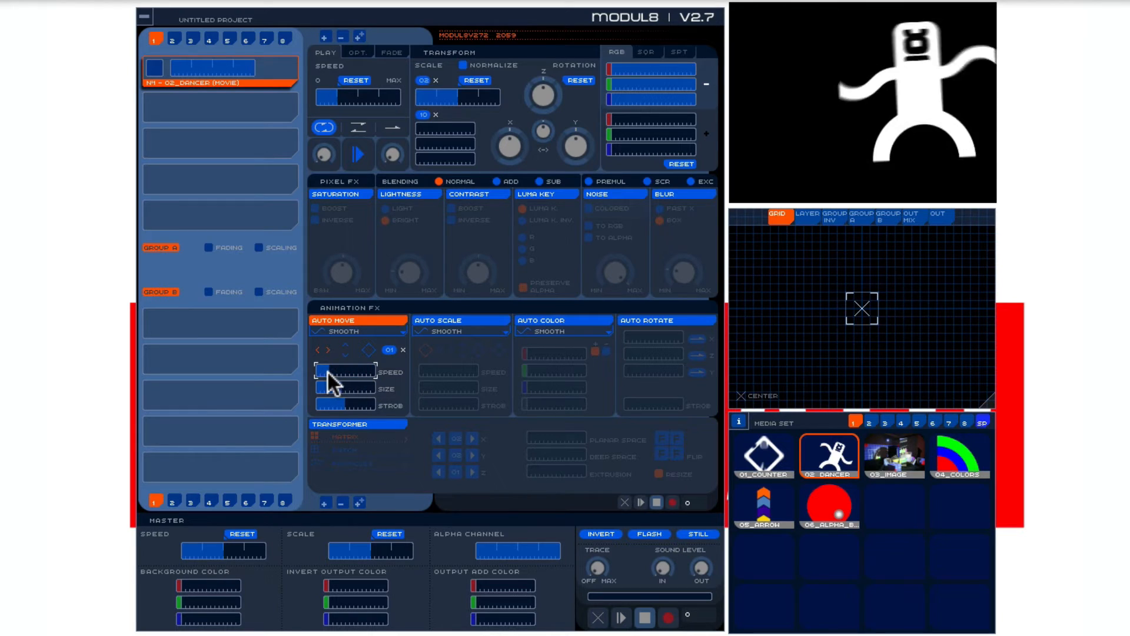
{"action": "left_click_drag", "start_coordinate": [347, 406], "coordinate": [282, 404]}
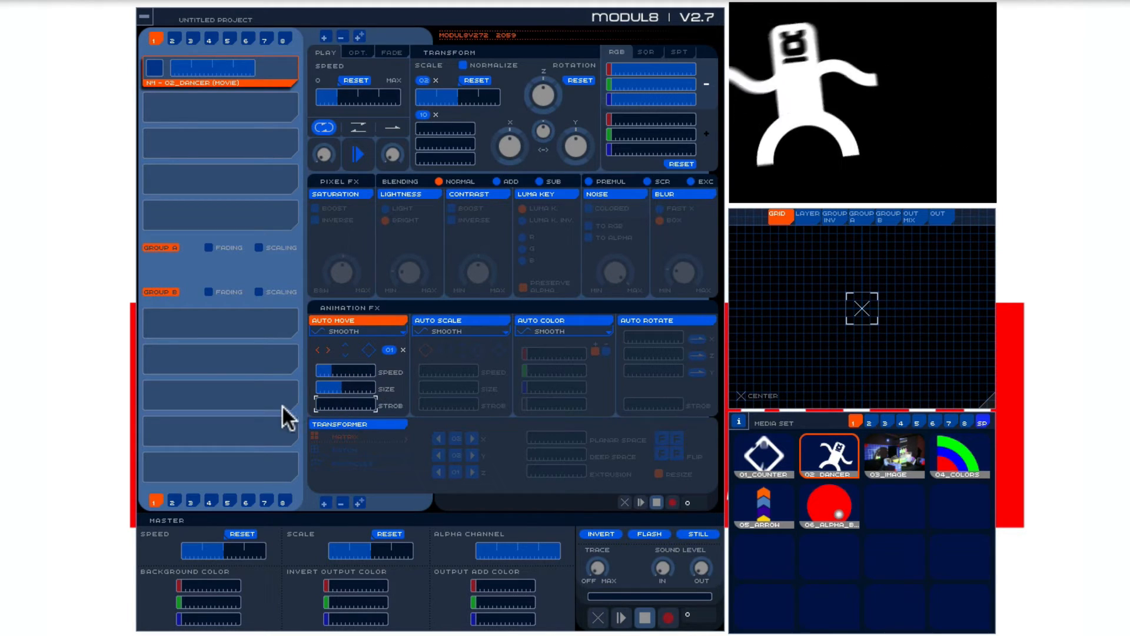
- Switch Auto Move to vertical movement, raise its speed to maximum and set its curve to In
{"action": "left_click", "coordinate": [322, 349]}
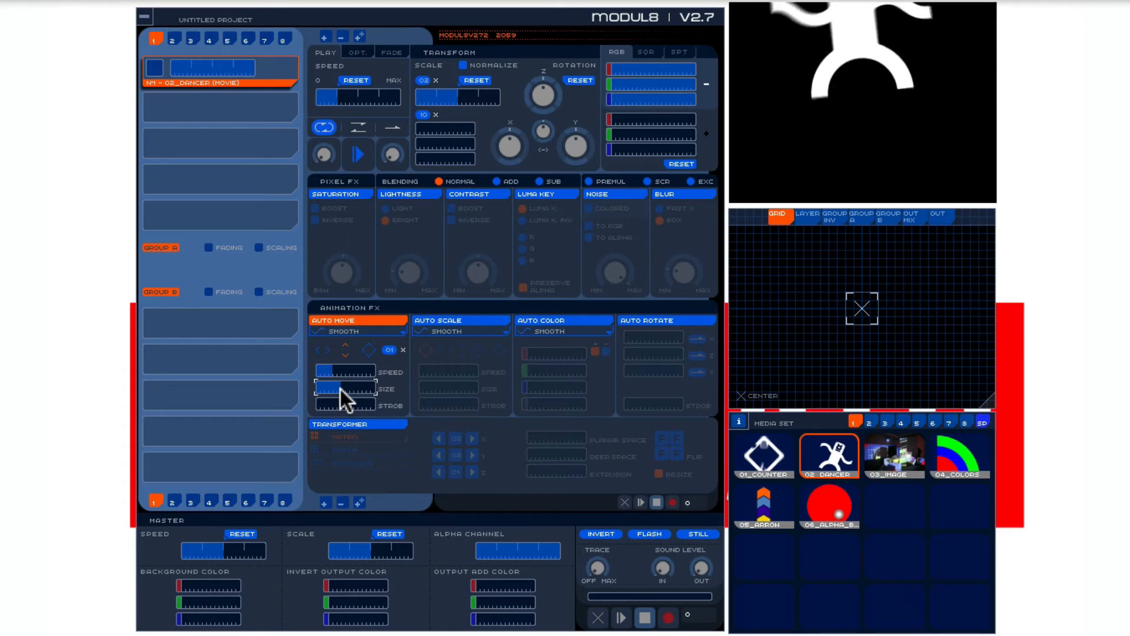
{"action": "left_click_drag", "start_coordinate": [340, 369], "coordinate": [373, 372]}
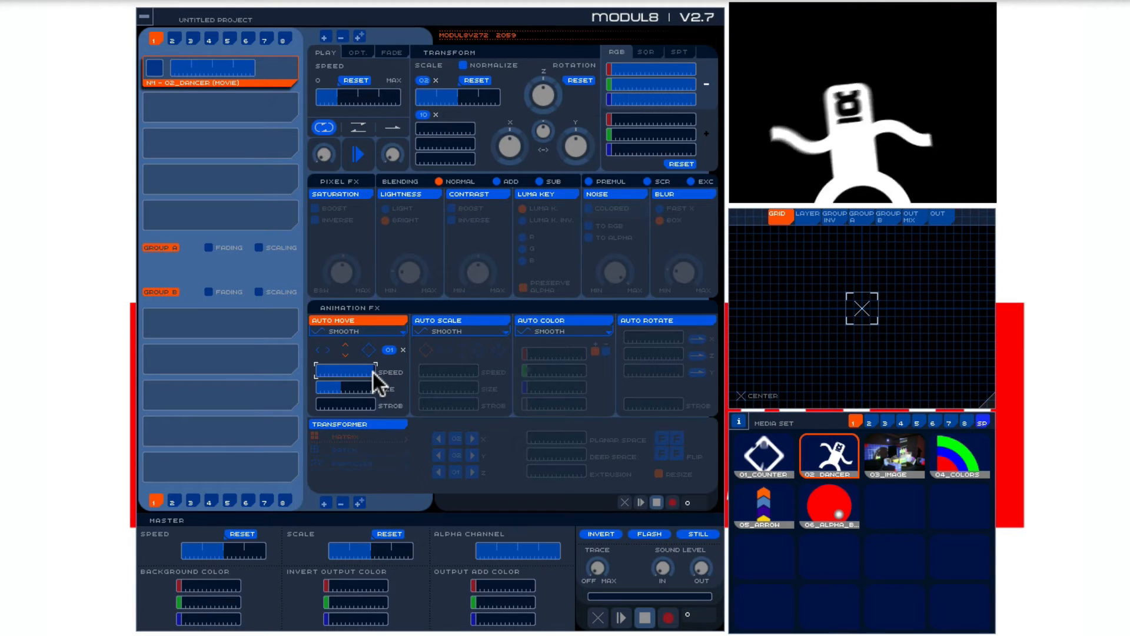
{"action": "left_click", "coordinate": [344, 330]}
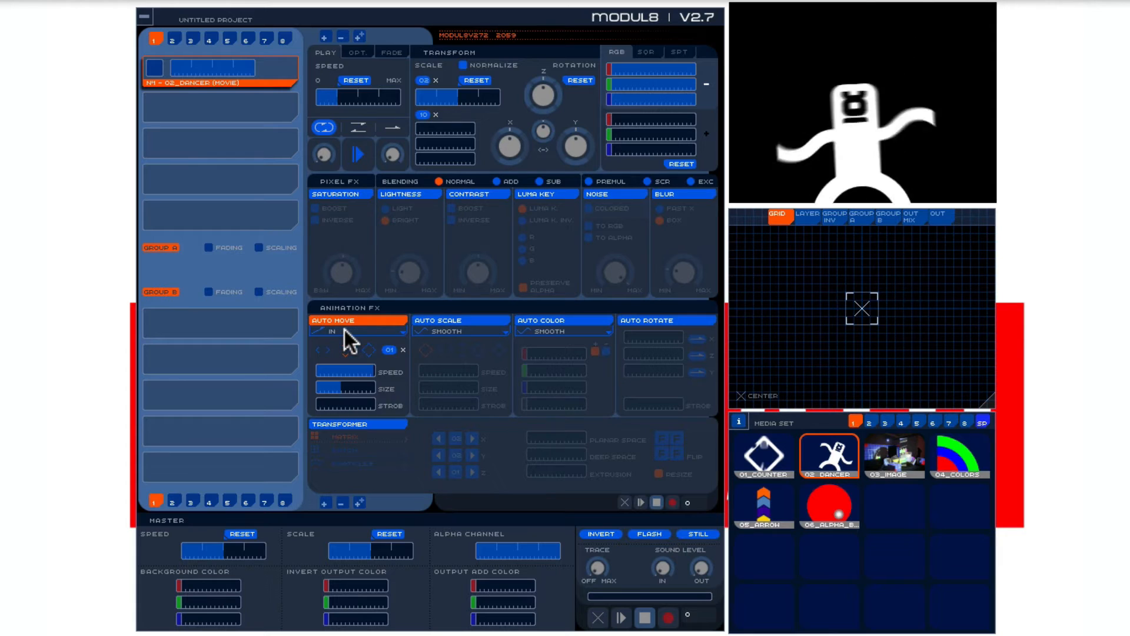
{"action": "left_click", "coordinate": [349, 342]}
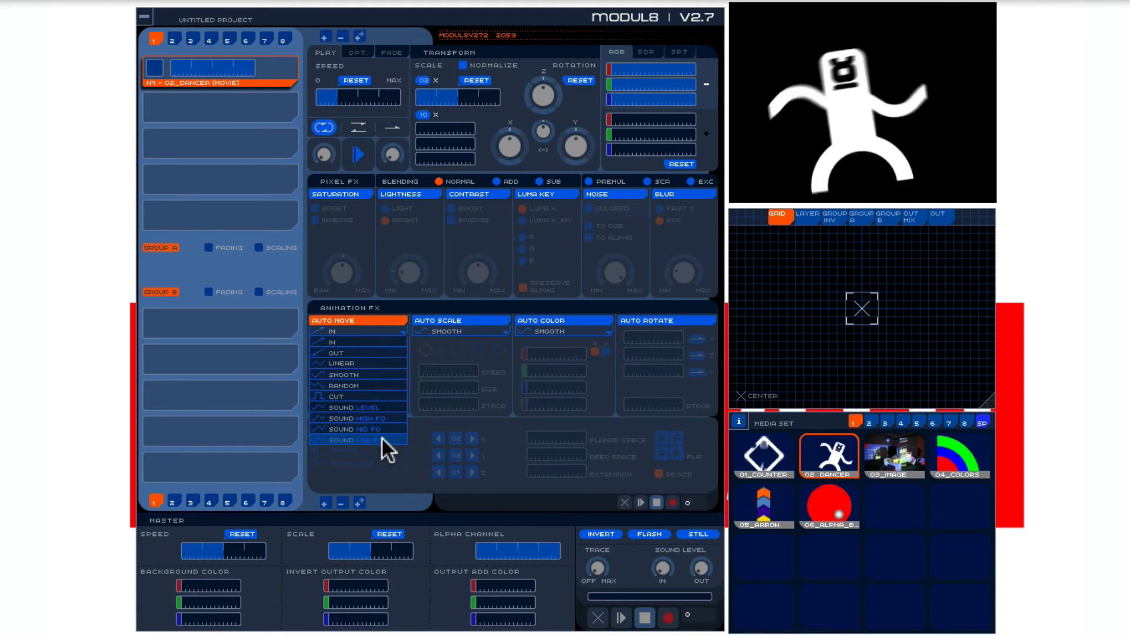
{"action": "left_click", "coordinate": [393, 341]}
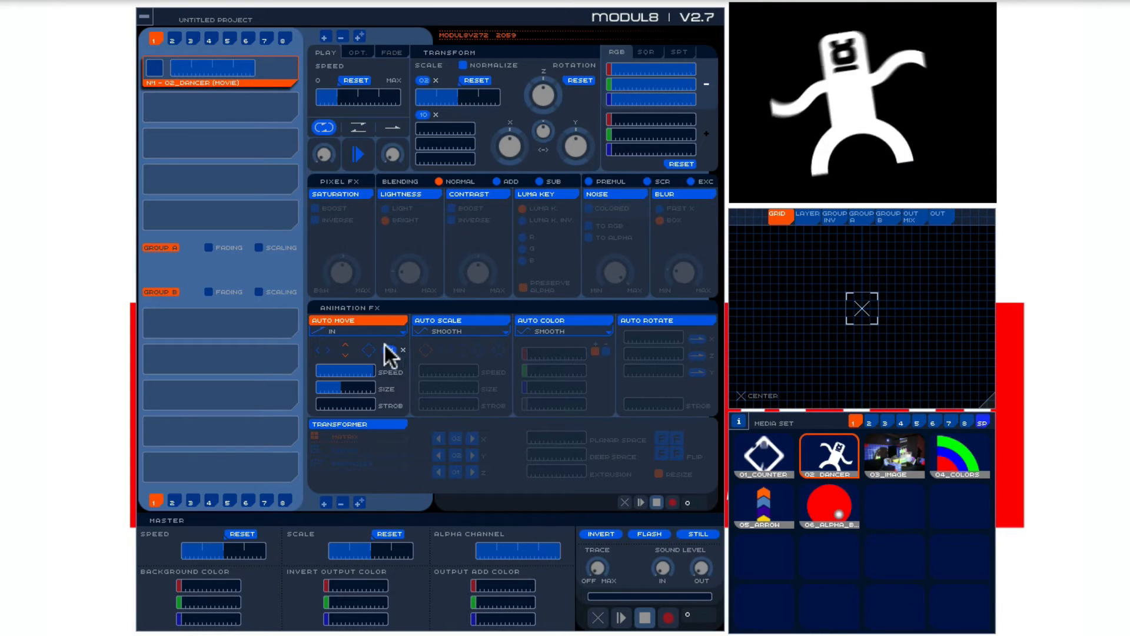
- Reduce the Auto Move speed and size to zero, and set a circular movement with the Smooth curve
{"action": "left_click_drag", "start_coordinate": [338, 364], "coordinate": [317, 363]}
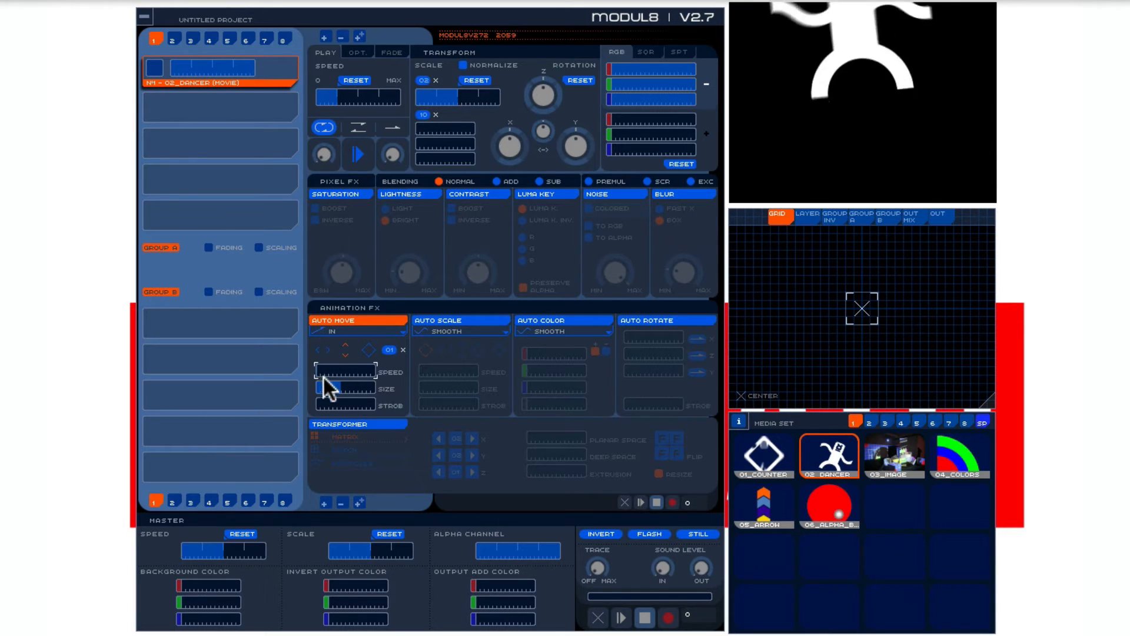
{"action": "left_click", "coordinate": [330, 389]}
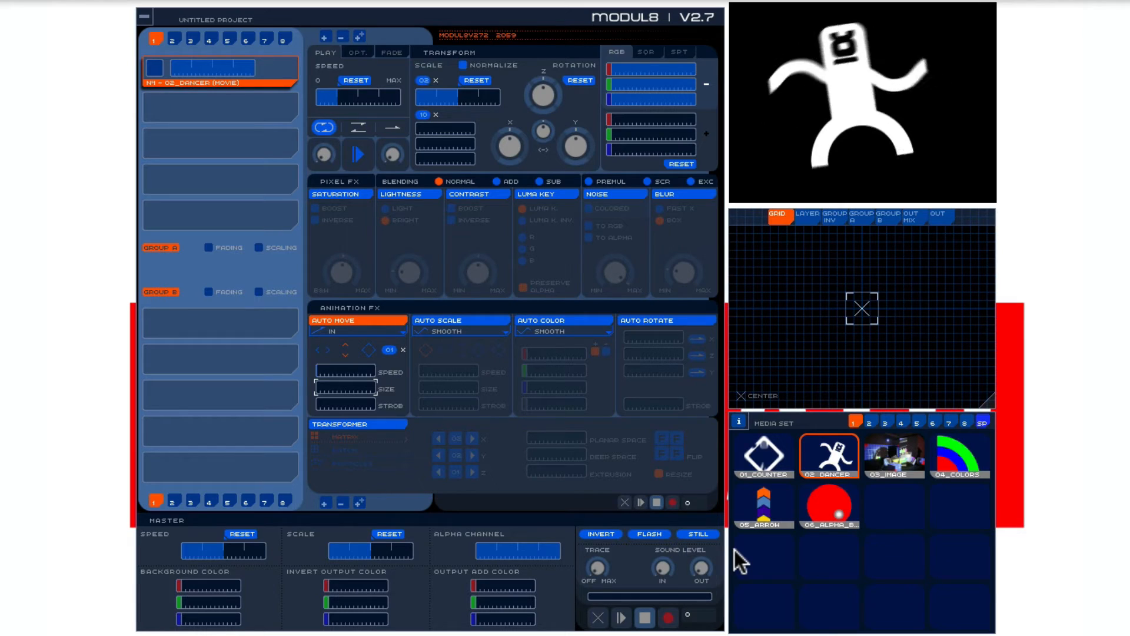
{"action": "left_click", "coordinate": [349, 330]}
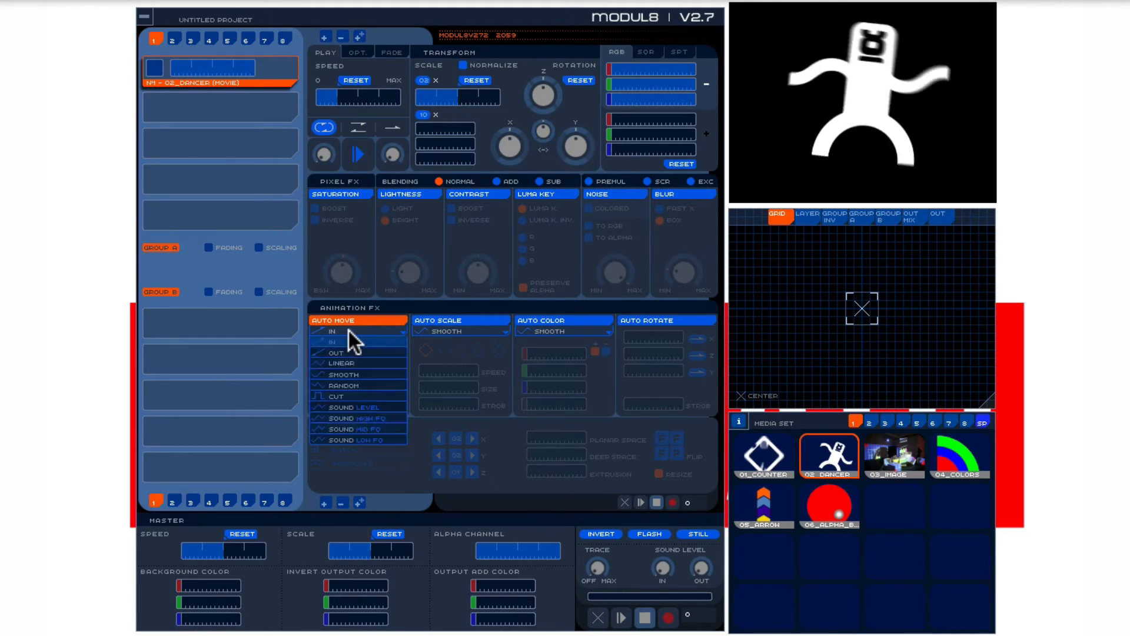
{"action": "left_click", "coordinate": [372, 374]}
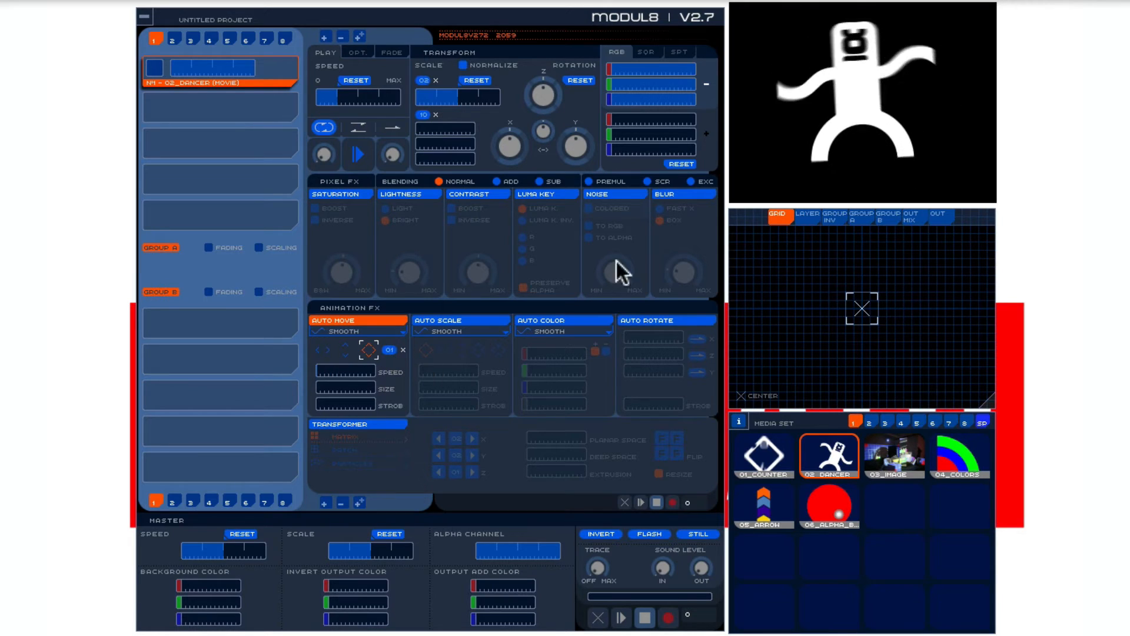
{"action": "left_click", "coordinate": [351, 331]}
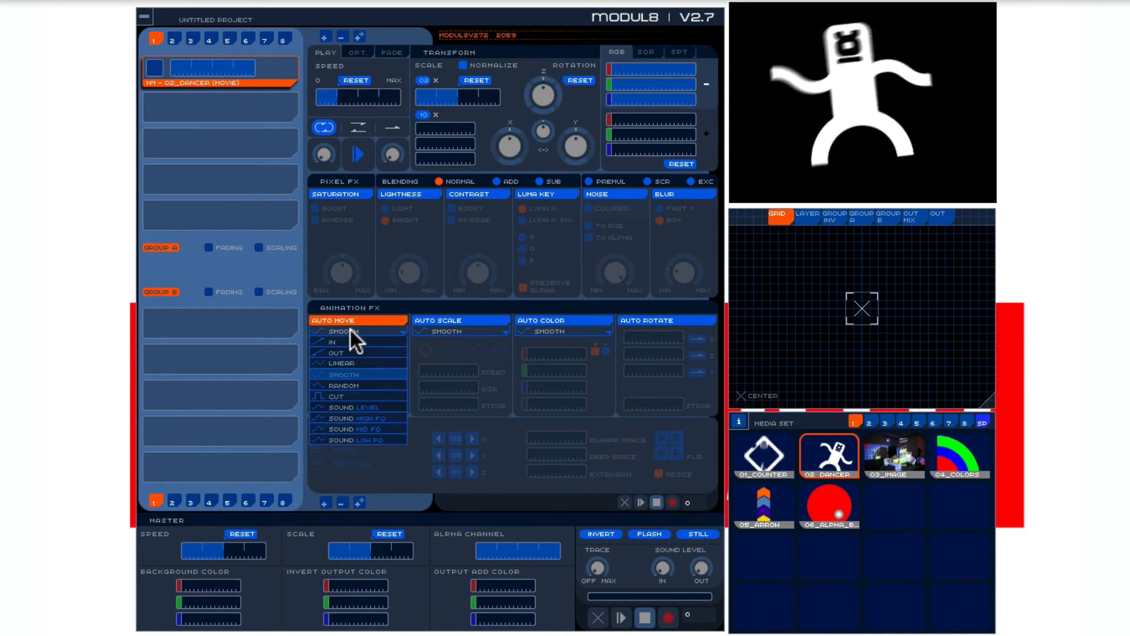
{"action": "left_click", "coordinate": [366, 375]}
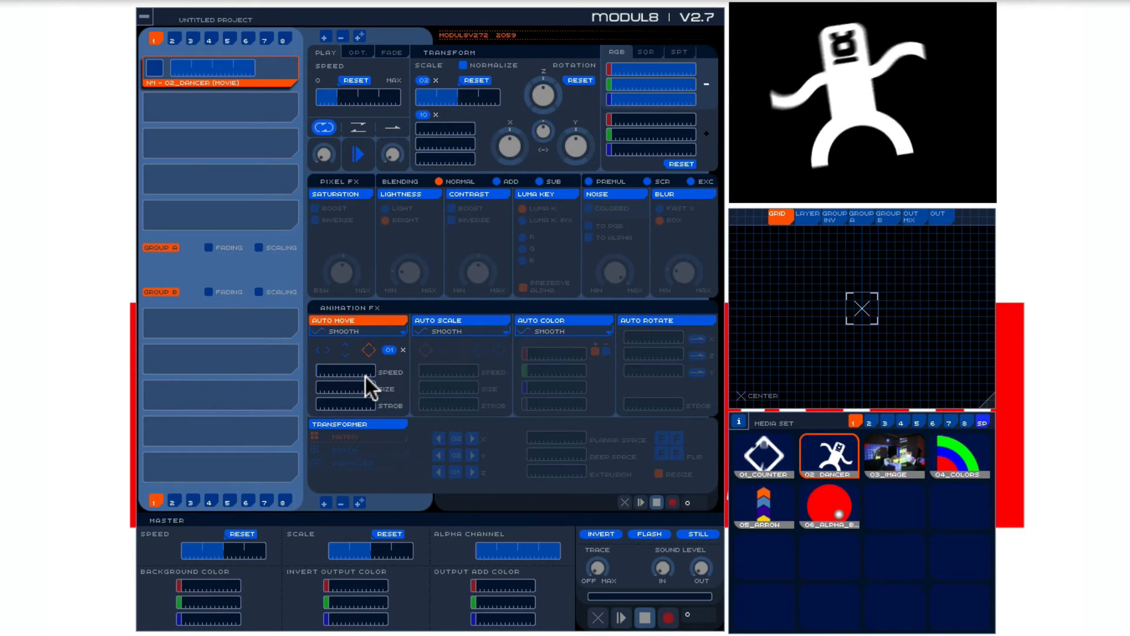
- Adjust the circular Auto Move to about two-thirds speed and one-third size with strob at zero
{"action": "left_click", "coordinate": [327, 370]}
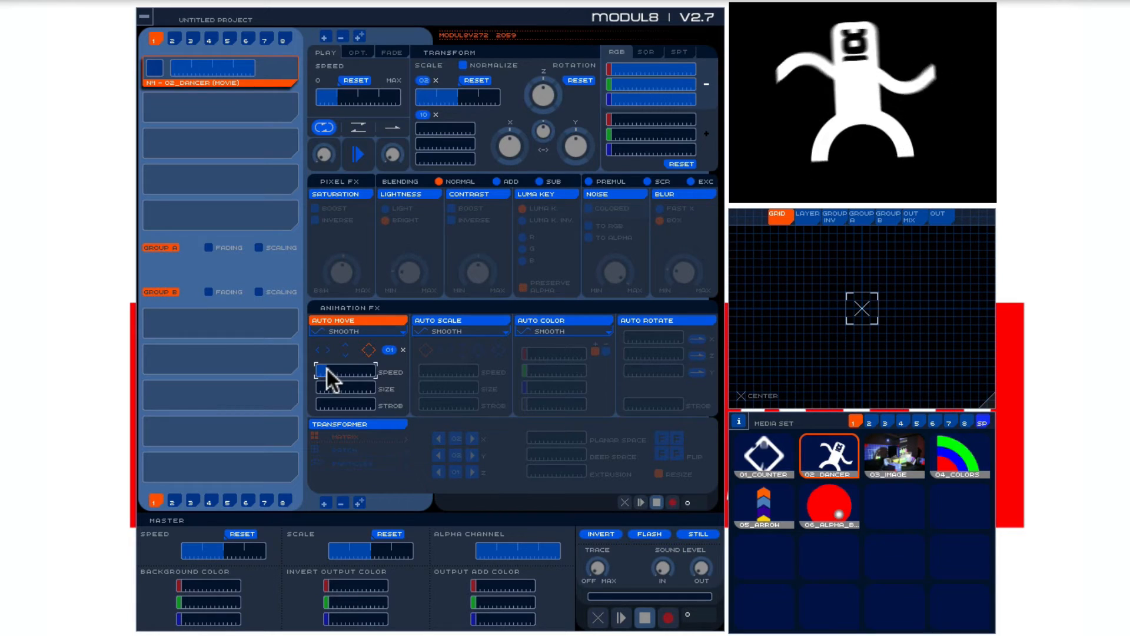
{"action": "left_click_drag", "start_coordinate": [385, 372], "coordinate": [331, 375]}
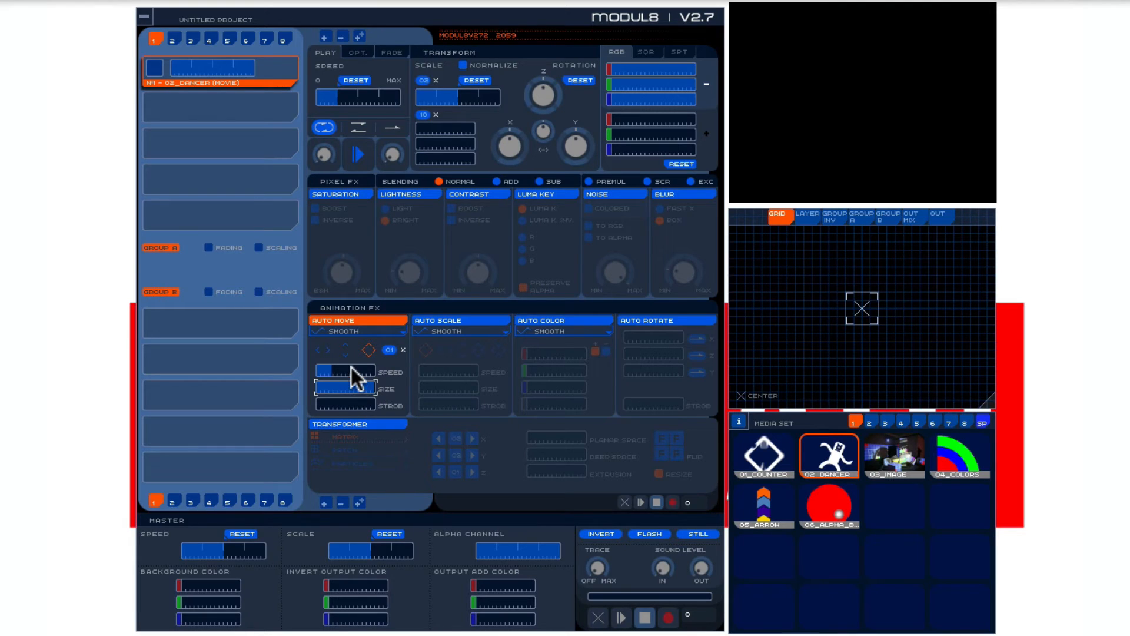
{"action": "left_click_drag", "start_coordinate": [355, 369], "coordinate": [276, 402]}
{"action": "left_click", "coordinate": [360, 402]}
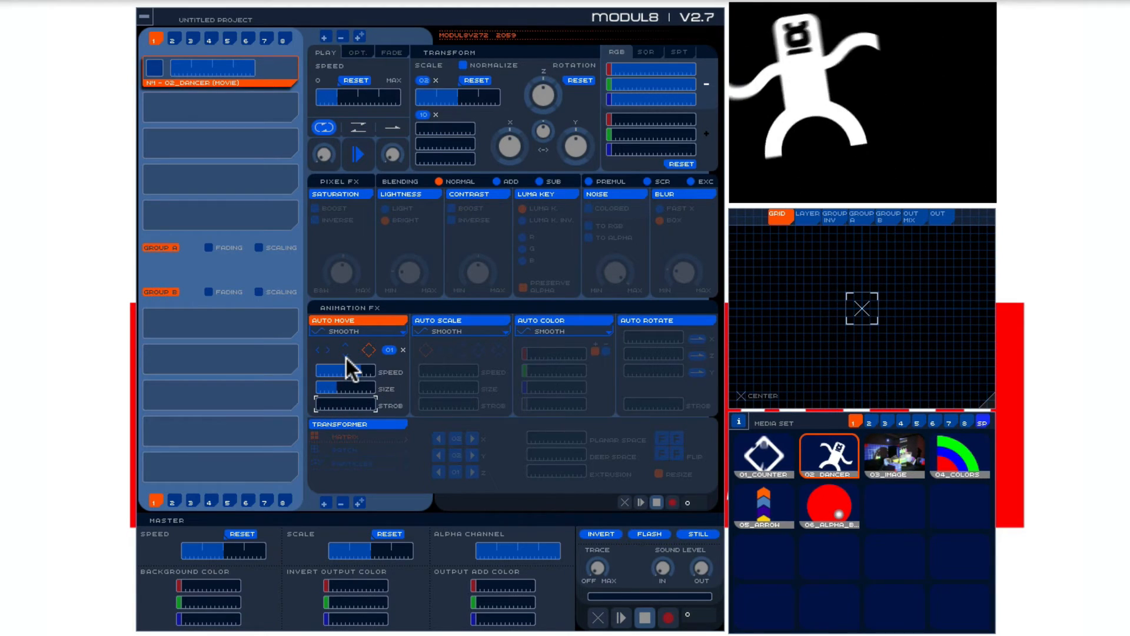
{"action": "mouse_move", "coordinate": [350, 366]}
{"action": "left_mouse_down"}
{"action": "mouse_move", "coordinate": [377, 378]}
{"action": "mouse_move", "coordinate": [354, 374]}
{"action": "left_mouse_up"}
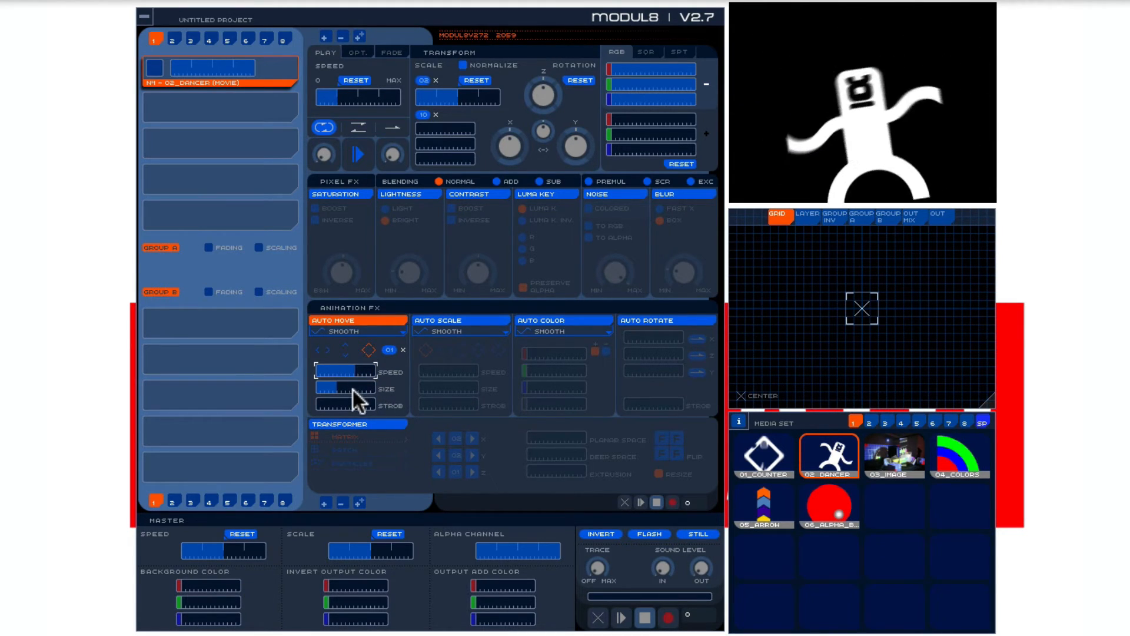
- Raise the circular Auto Move's strob to about half, and switch Auto Move off
{"action": "left_click", "coordinate": [350, 397]}
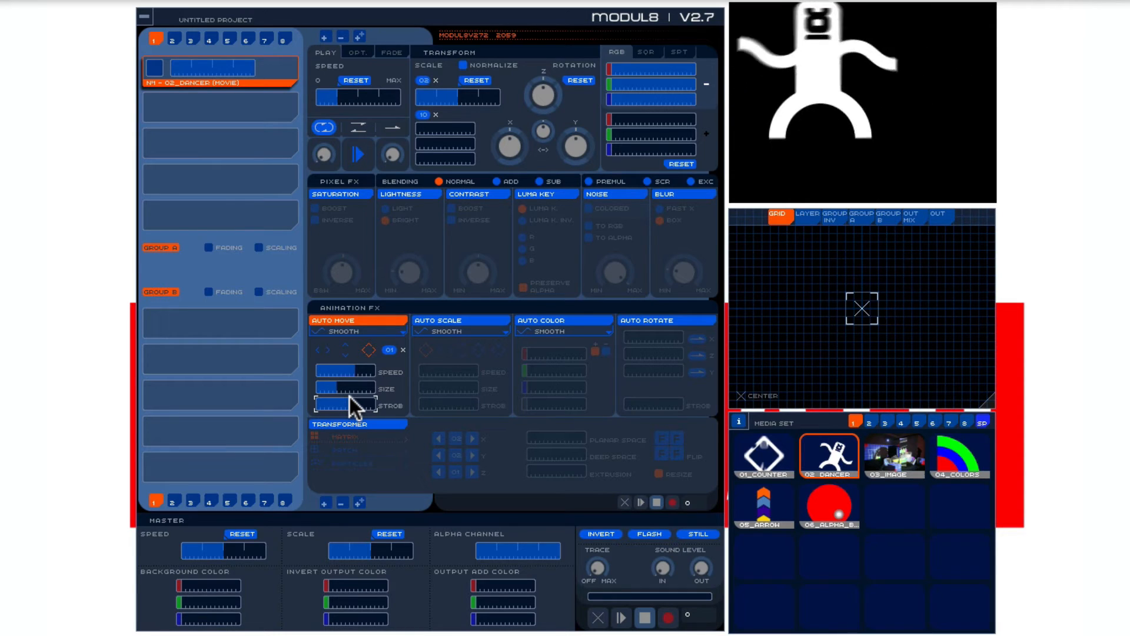
{"action": "left_click", "coordinate": [351, 319]}
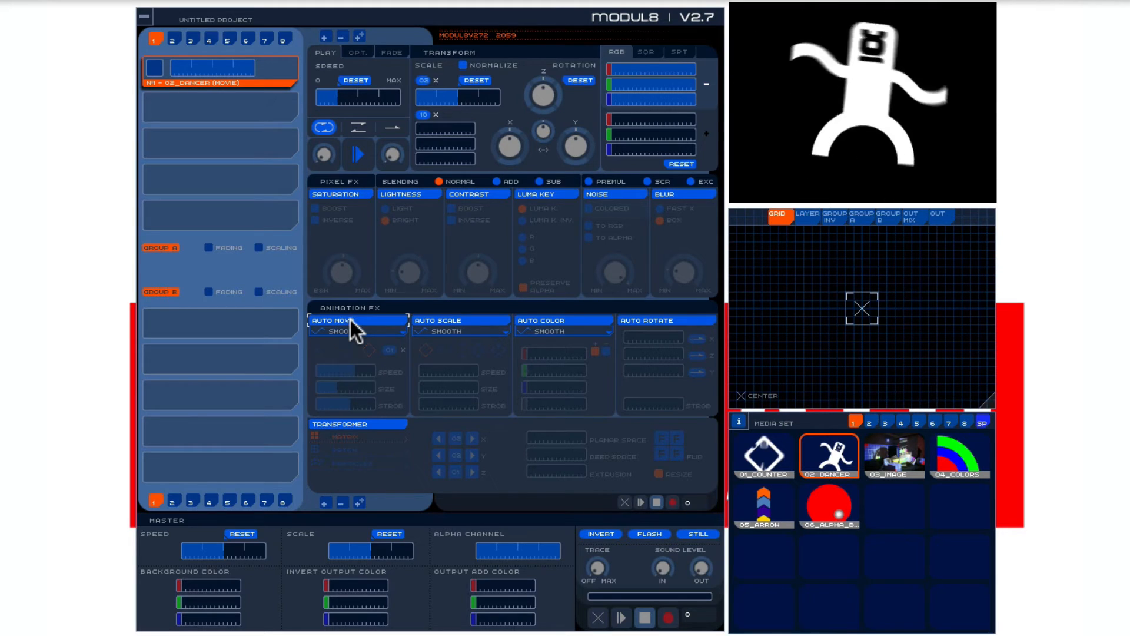
- Enable Auto Scale with high speed, about half size and one-quarter strob, and try it on 01_COUNTER before returning to 02_DANCER
{"action": "left_click", "coordinate": [448, 319]}
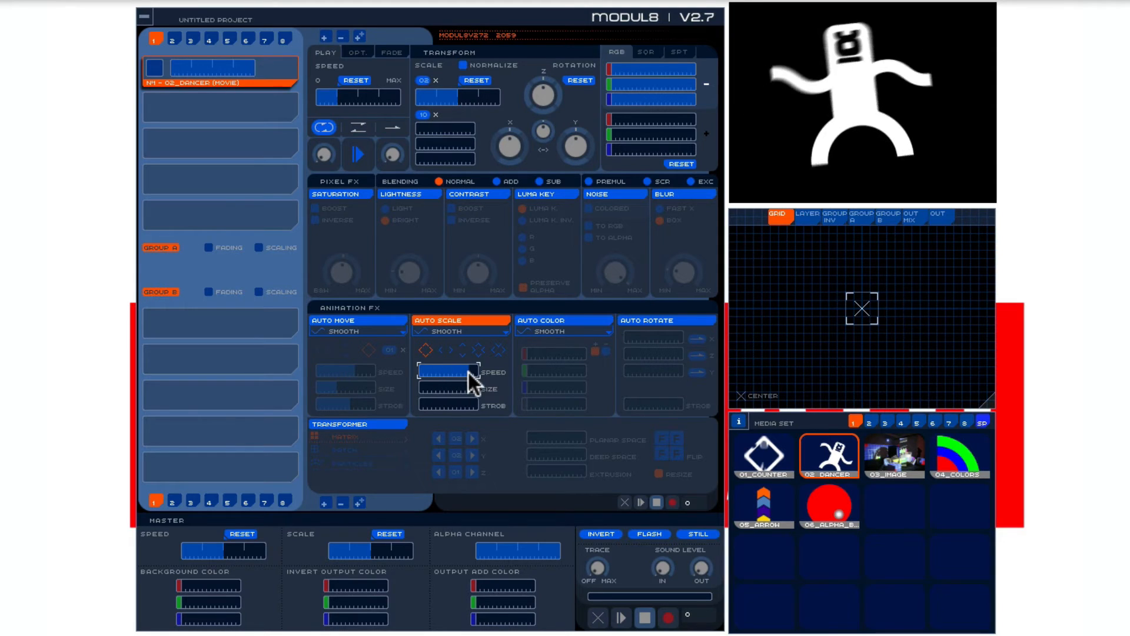
{"action": "left_click_drag", "start_coordinate": [427, 386], "coordinate": [446, 388]}
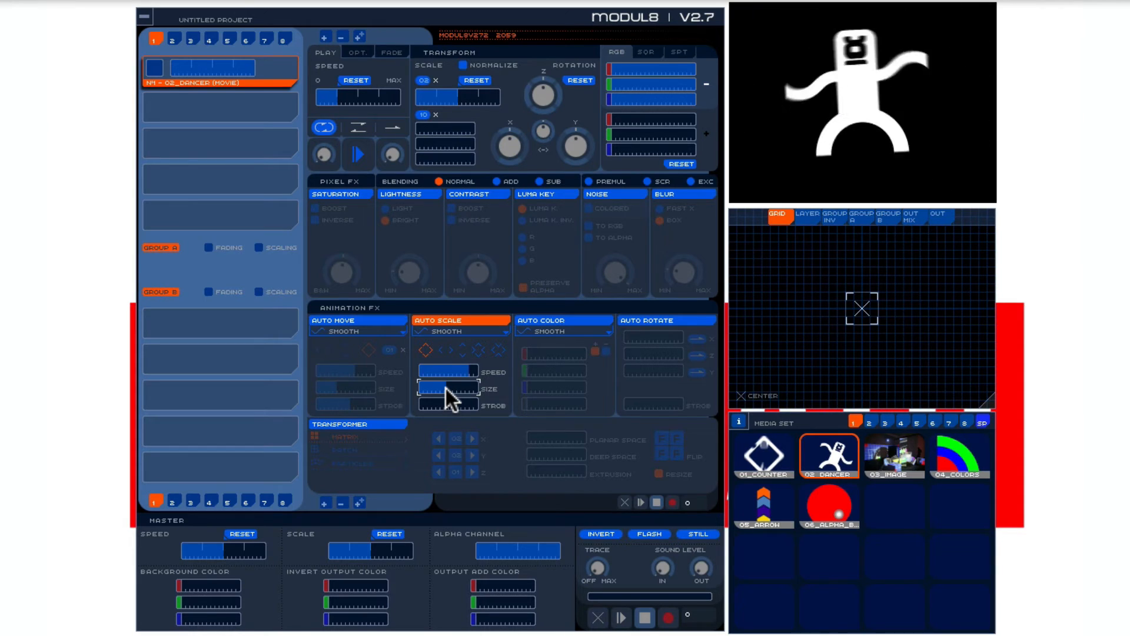
{"action": "mouse_move", "coordinate": [425, 403]}
{"action": "left_mouse_down"}
{"action": "mouse_move", "coordinate": [445, 405]}
{"action": "mouse_move", "coordinate": [433, 405]}
{"action": "left_mouse_up"}
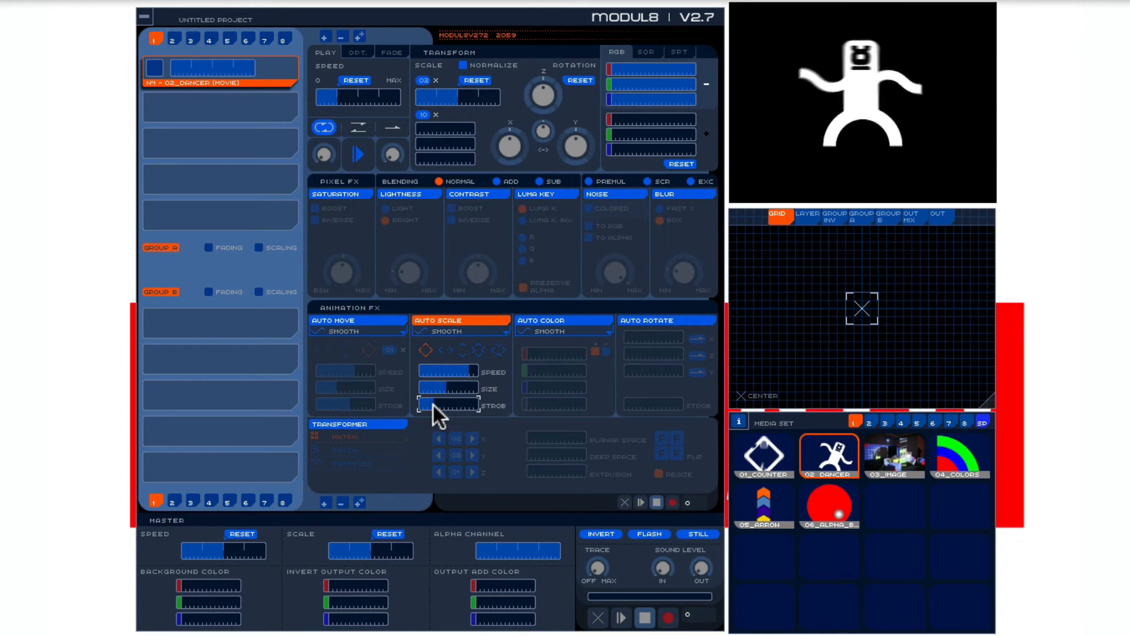
{"action": "left_click", "coordinate": [769, 466]}
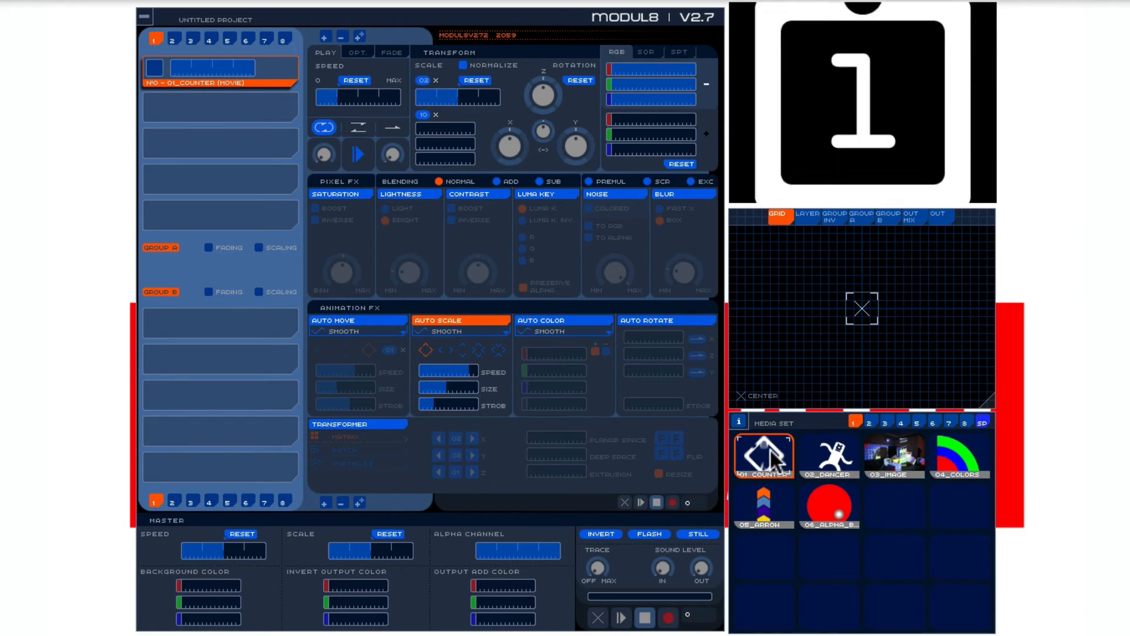
{"action": "left_click", "coordinate": [815, 459]}
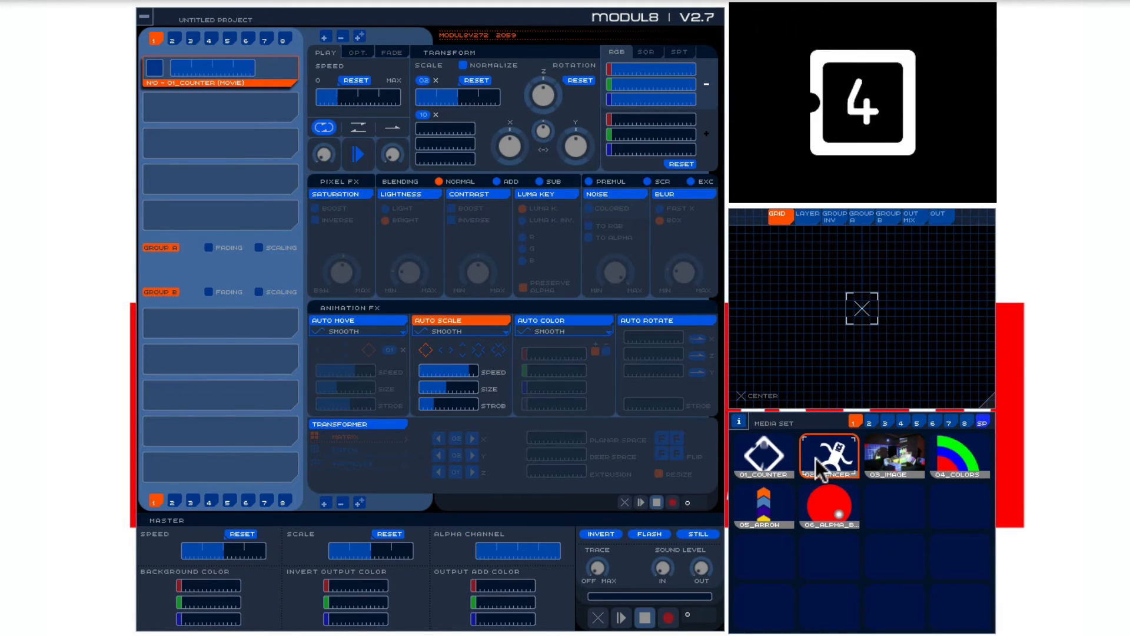
- Try the Random and Cut curves on Auto Scale, ending on the Smooth curve
{"action": "left_click", "coordinate": [454, 332]}
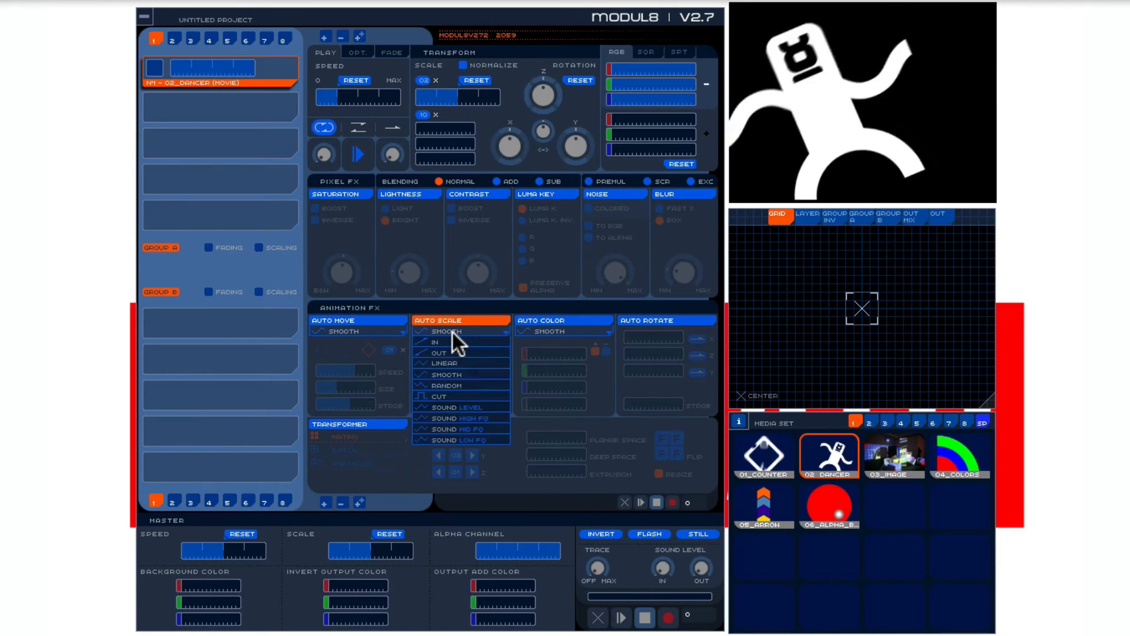
{"action": "left_click", "coordinate": [454, 381]}
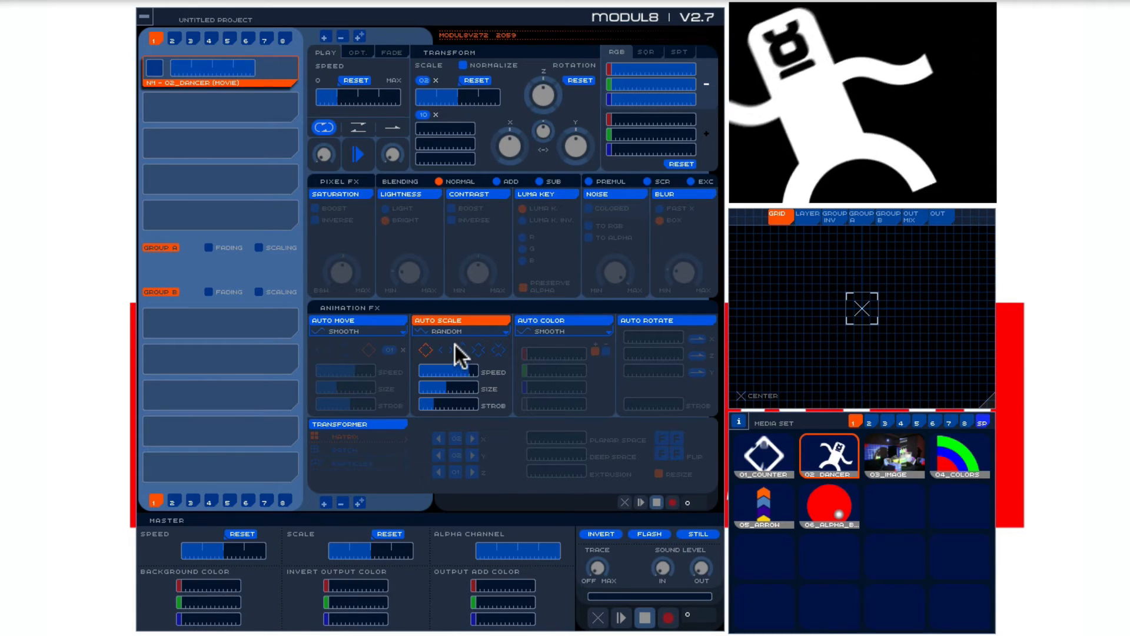
{"action": "left_click", "coordinate": [458, 325]}
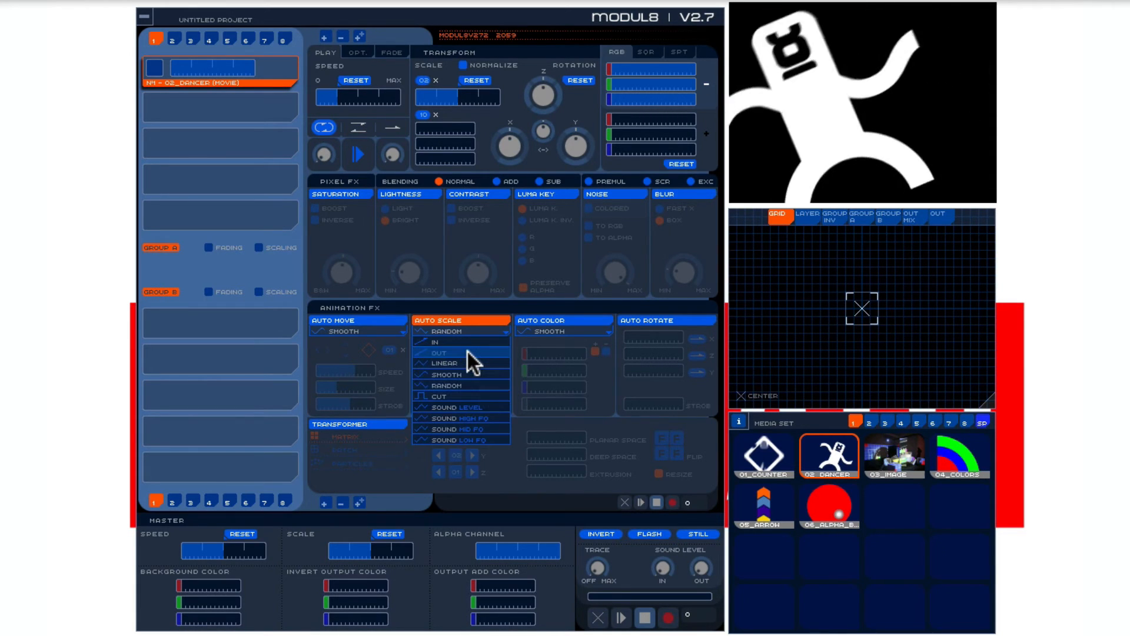
{"action": "left_click", "coordinate": [475, 395]}
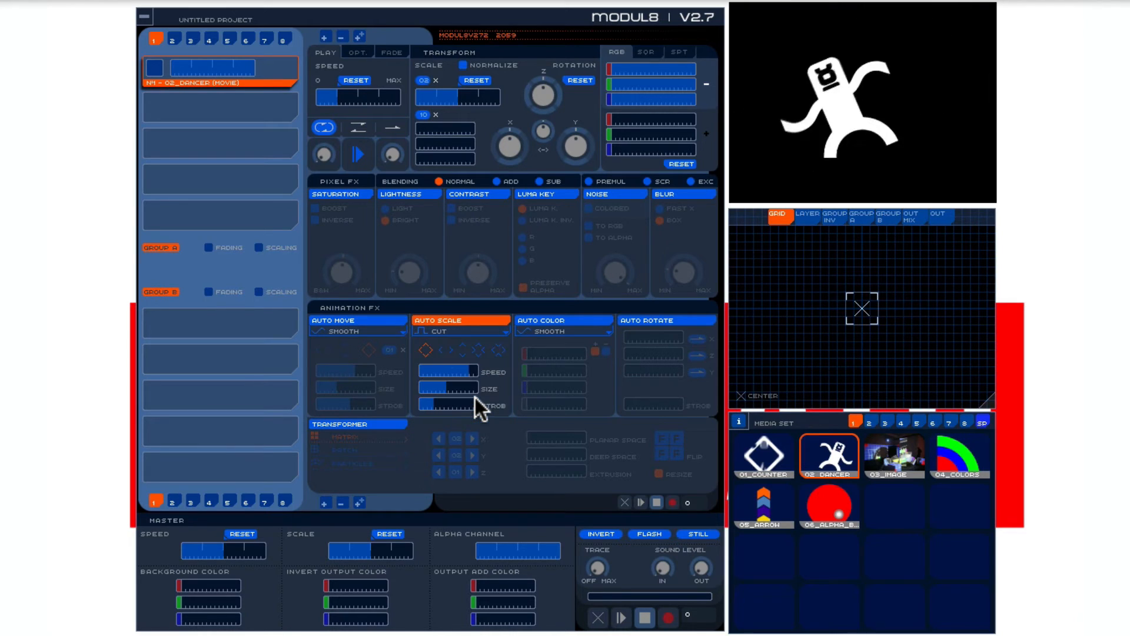
{"action": "left_click", "coordinate": [439, 330]}
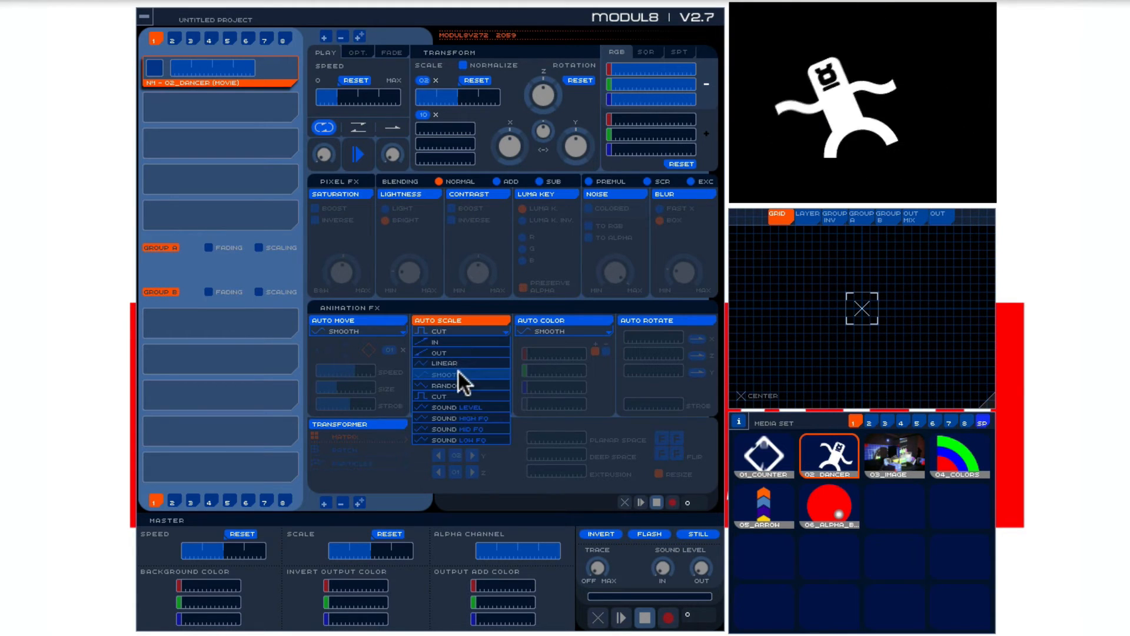
{"action": "left_click", "coordinate": [475, 372]}
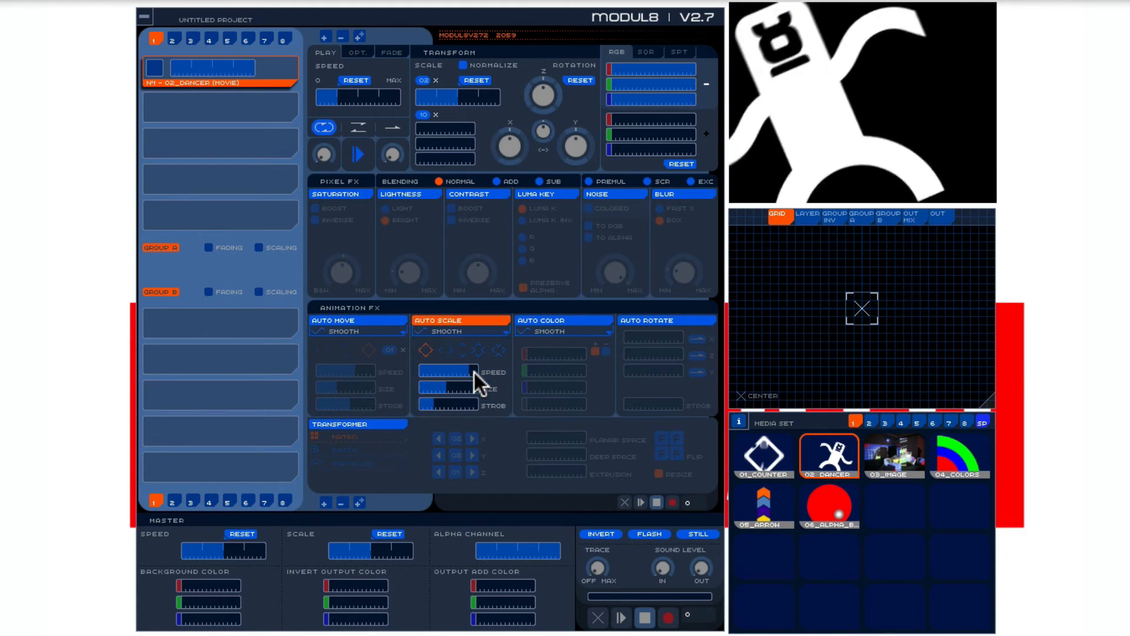
- Try Auto Scale in the horizontal, vertical and alternating-axis modes, and switch the effect off
{"action": "left_click", "coordinate": [446, 350]}
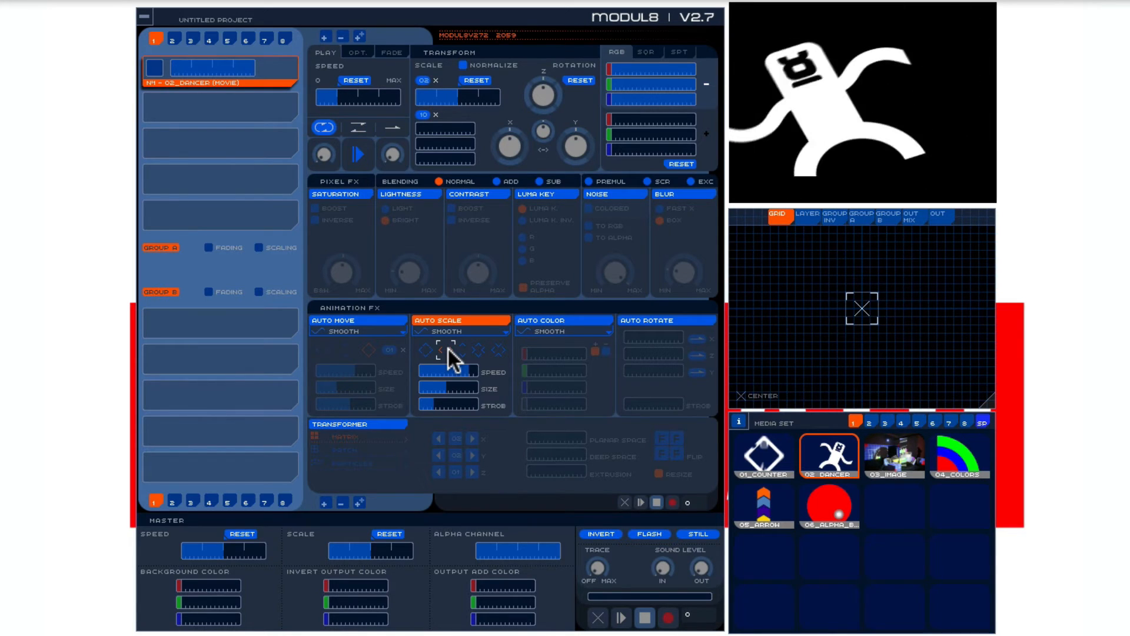
{"action": "left_click", "coordinate": [464, 351]}
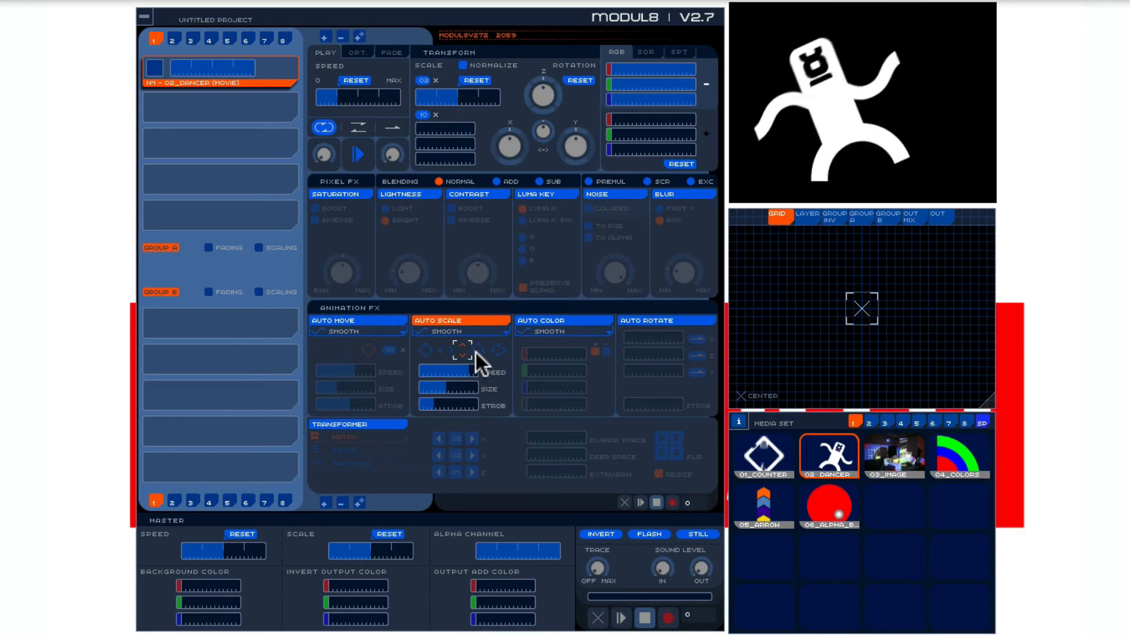
{"action": "left_click", "coordinate": [477, 352]}
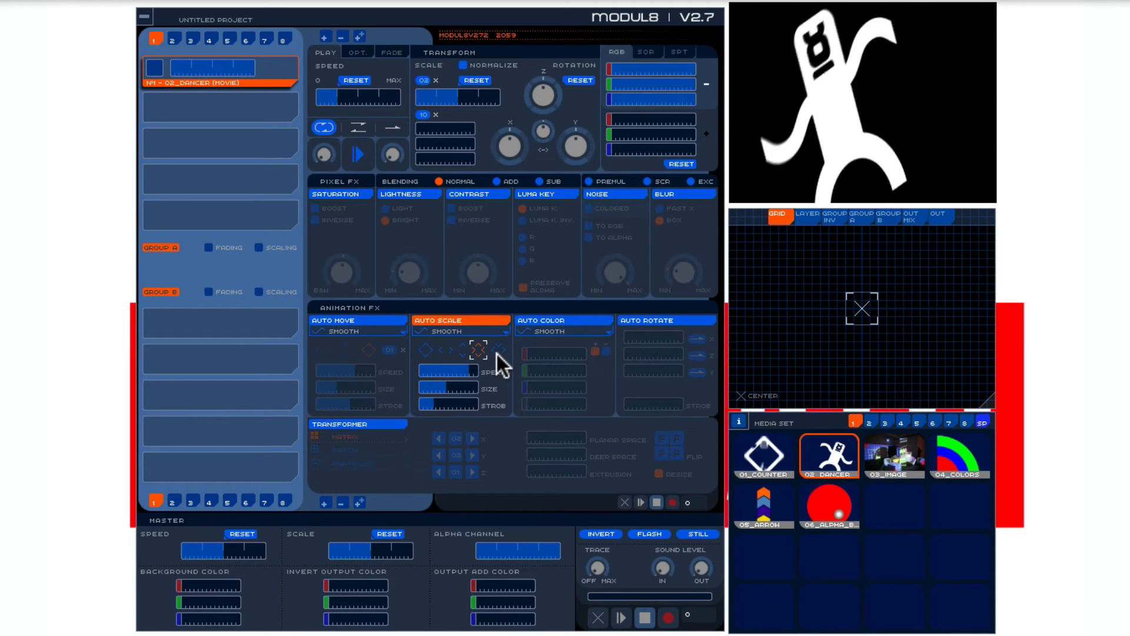
{"action": "left_click", "coordinate": [444, 320]}
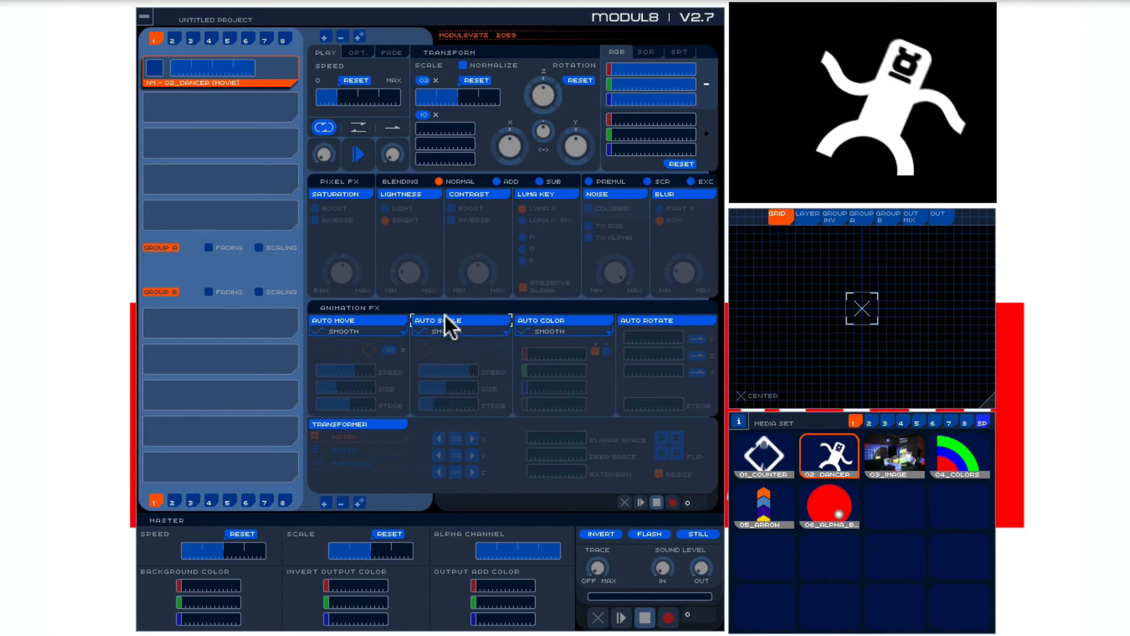
- Enable Auto Color with red at about two-thirds and the green, blue and strob sliders at zero
{"action": "left_click", "coordinate": [557, 319]}
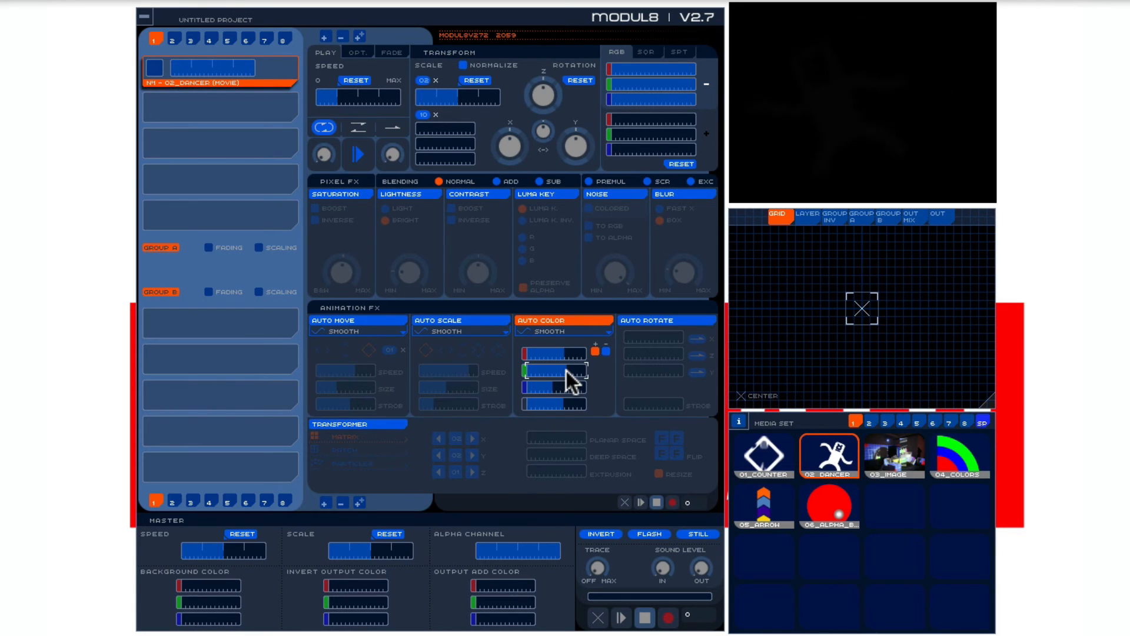
{"action": "left_click_drag", "start_coordinate": [552, 370], "coordinate": [469, 406]}
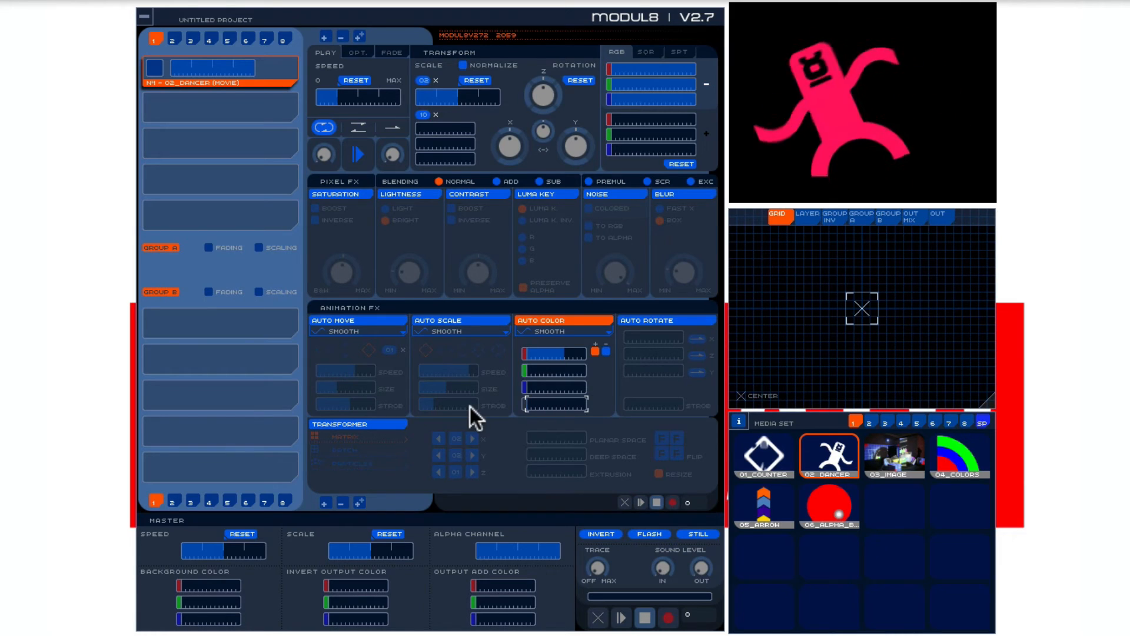
{"action": "left_click", "coordinate": [565, 352]}
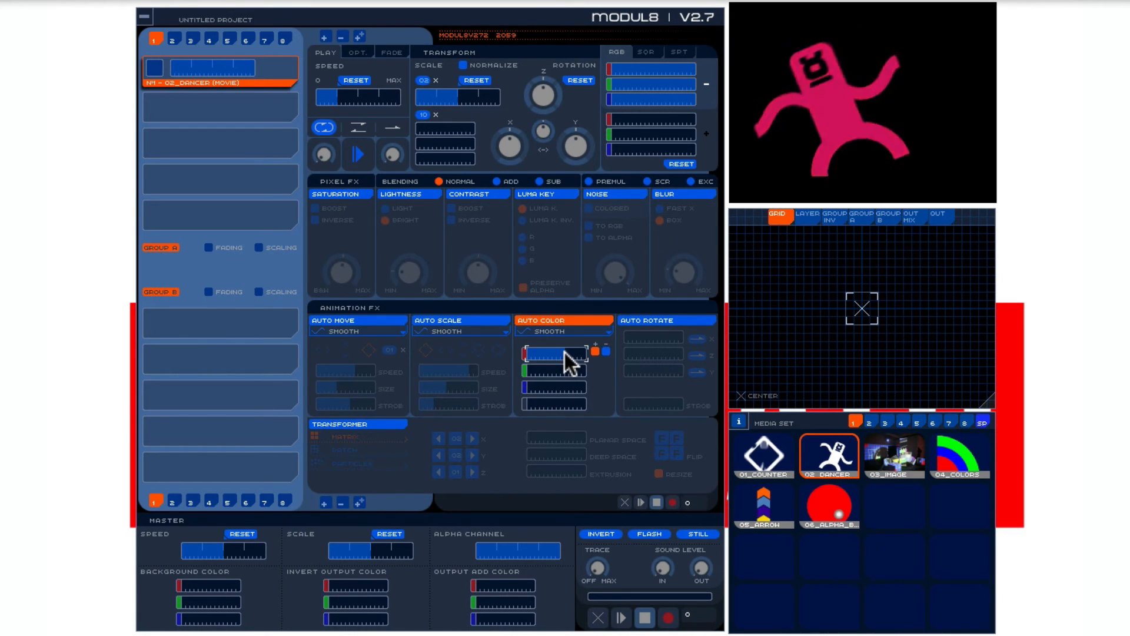
{"action": "mouse_move", "coordinate": [563, 352]}
{"action": "left_mouse_down"}
{"action": "mouse_move", "coordinate": [511, 352]}
{"action": "mouse_move", "coordinate": [577, 366]}
{"action": "mouse_move", "coordinate": [564, 359]}
{"action": "left_mouse_up"}
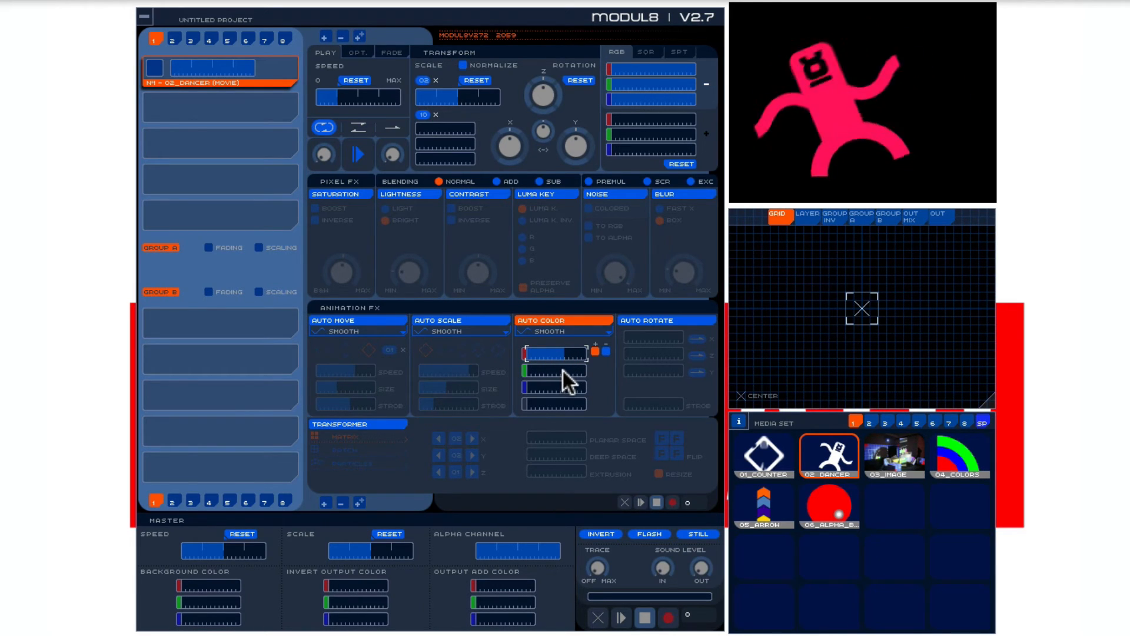
- Raise Auto Color's green and blue to about 60 percent, and reduce red and blue to zero
{"action": "left_click", "coordinate": [563, 371]}
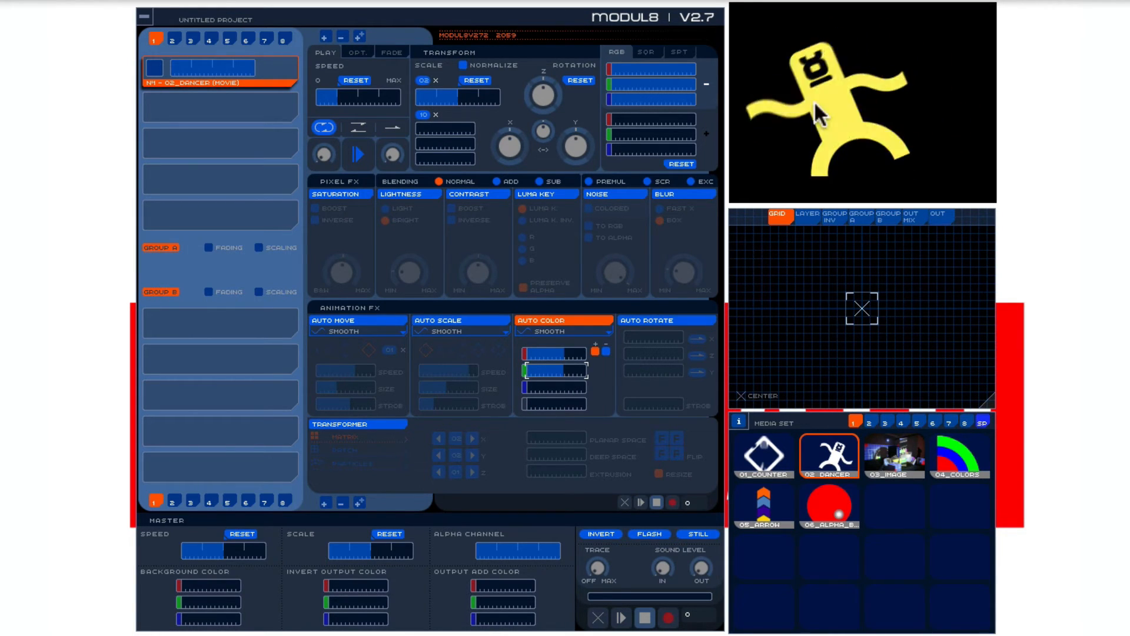
{"action": "left_click", "coordinate": [561, 387]}
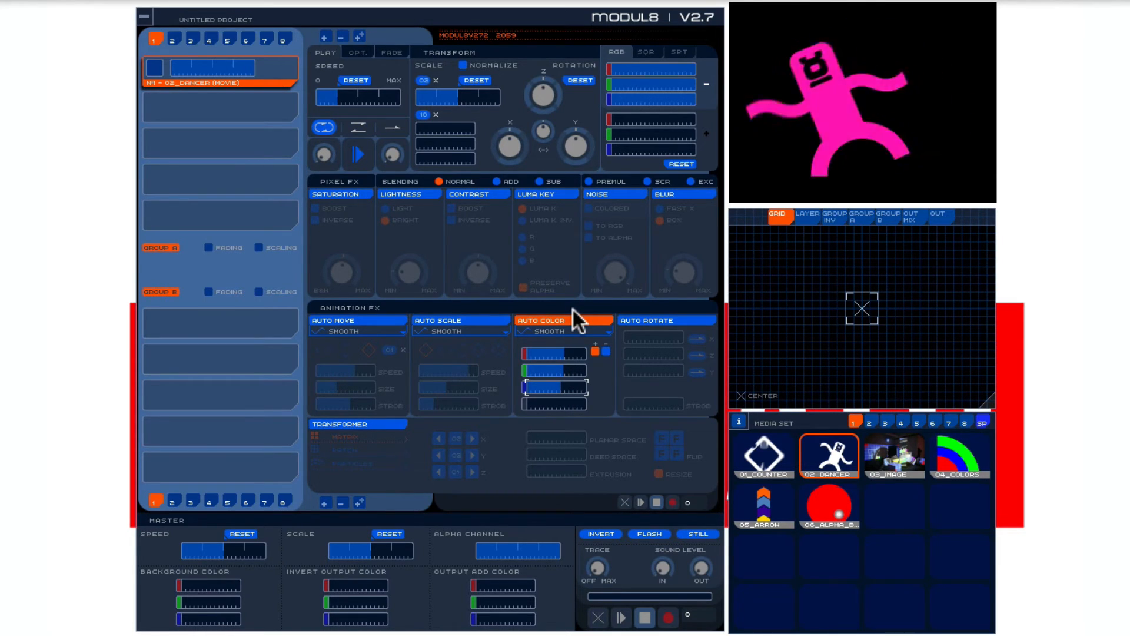
{"action": "left_click_drag", "start_coordinate": [565, 357], "coordinate": [461, 349]}
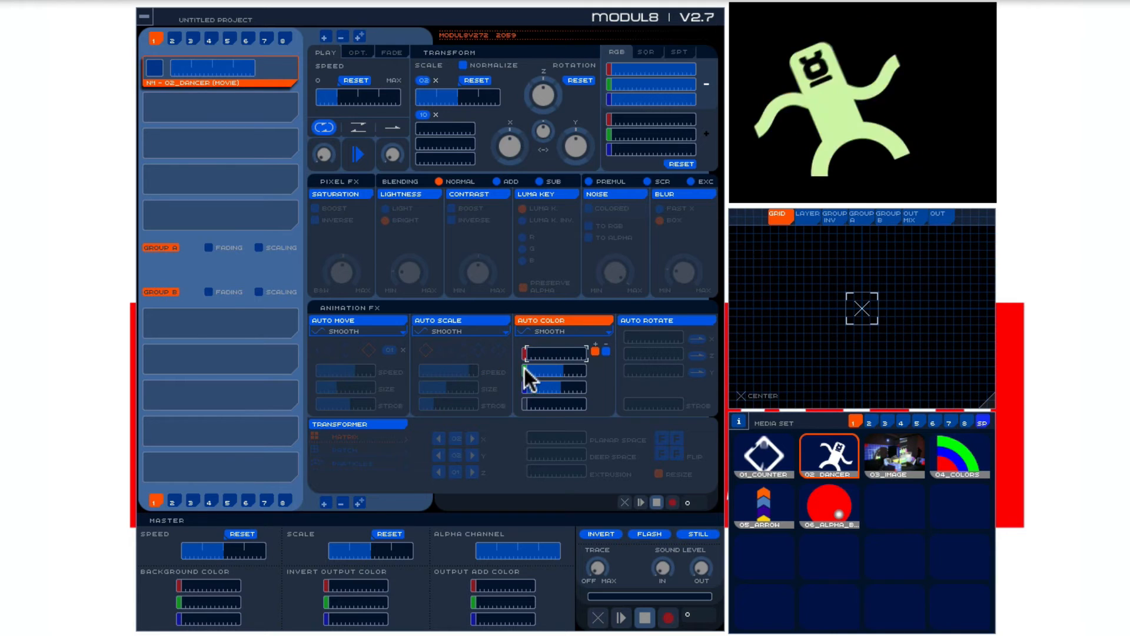
{"action": "left_click_drag", "start_coordinate": [564, 389], "coordinate": [499, 391]}
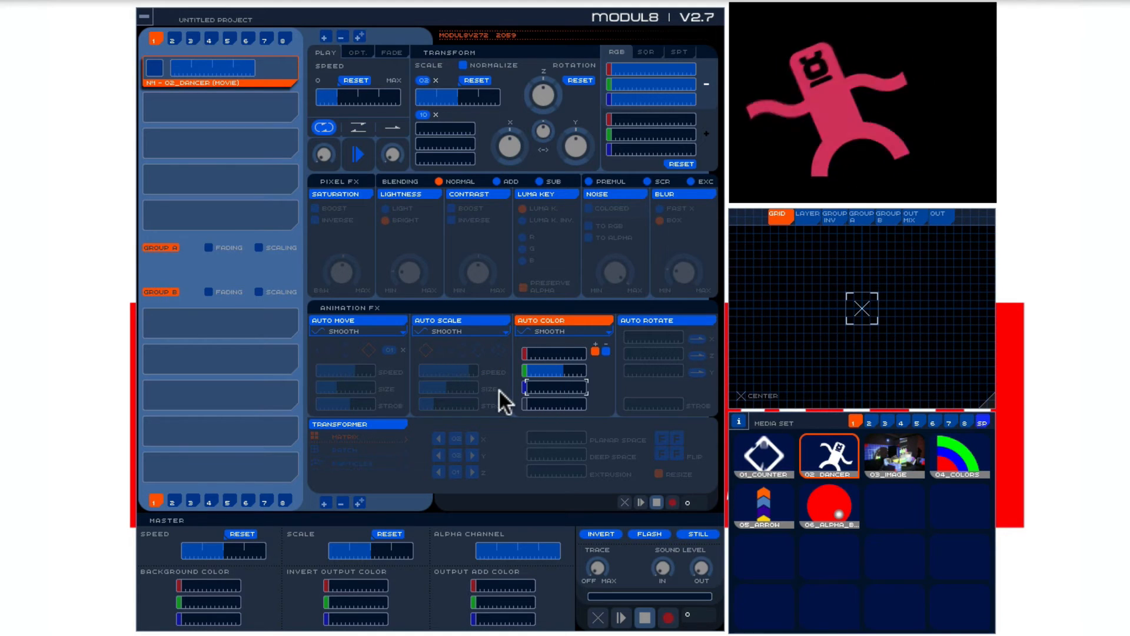
- Try Auto Color with the Random curve, blue at about 60 percent and red at about half, and switch the effect off
{"action": "left_click", "coordinate": [565, 330]}
{"action": "left_click", "coordinate": [561, 380]}
{"action": "left_click", "coordinate": [563, 386]}
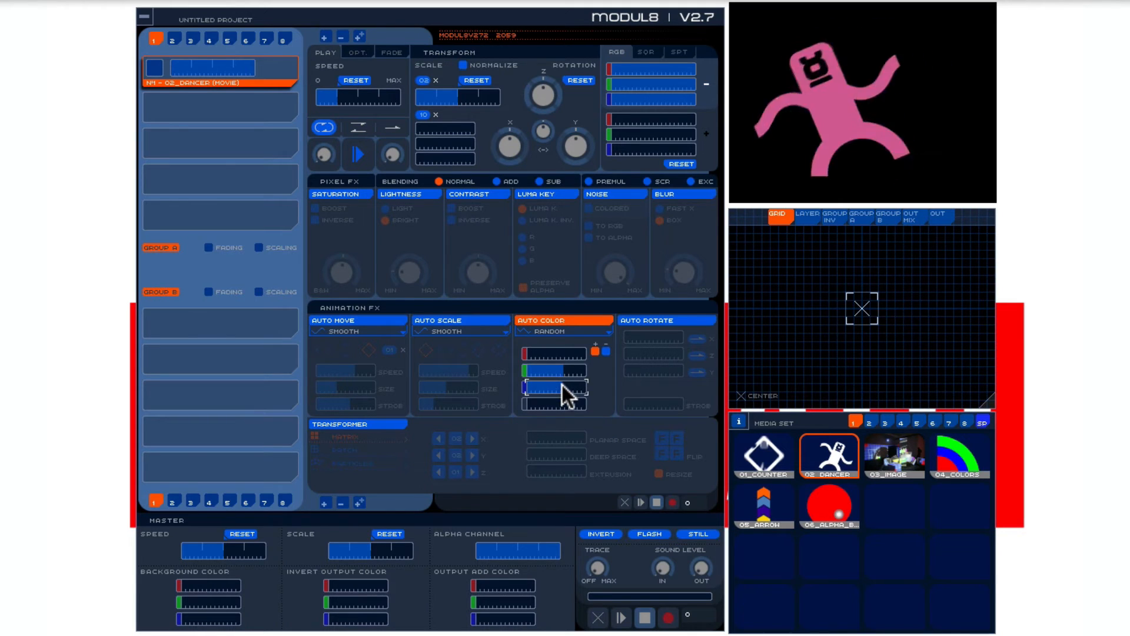
{"action": "left_click", "coordinate": [555, 351]}
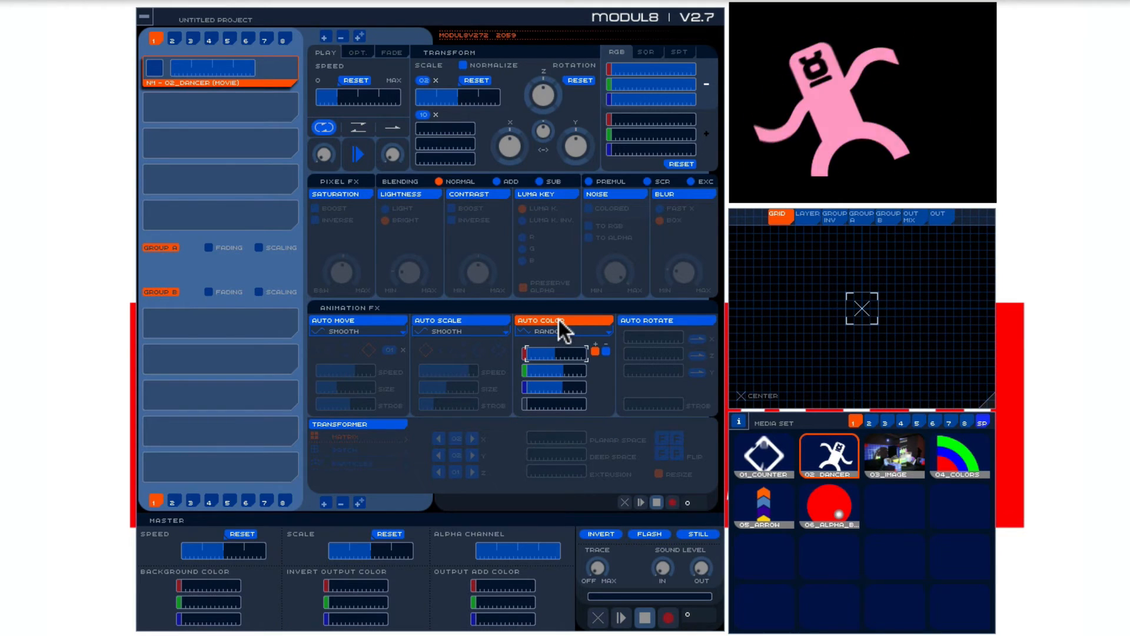
{"action": "left_click", "coordinate": [559, 320]}
- Enable Auto Rotate and try X at about 40 percent, ending with Z at about half and X at zero
{"action": "left_click", "coordinate": [688, 318]}
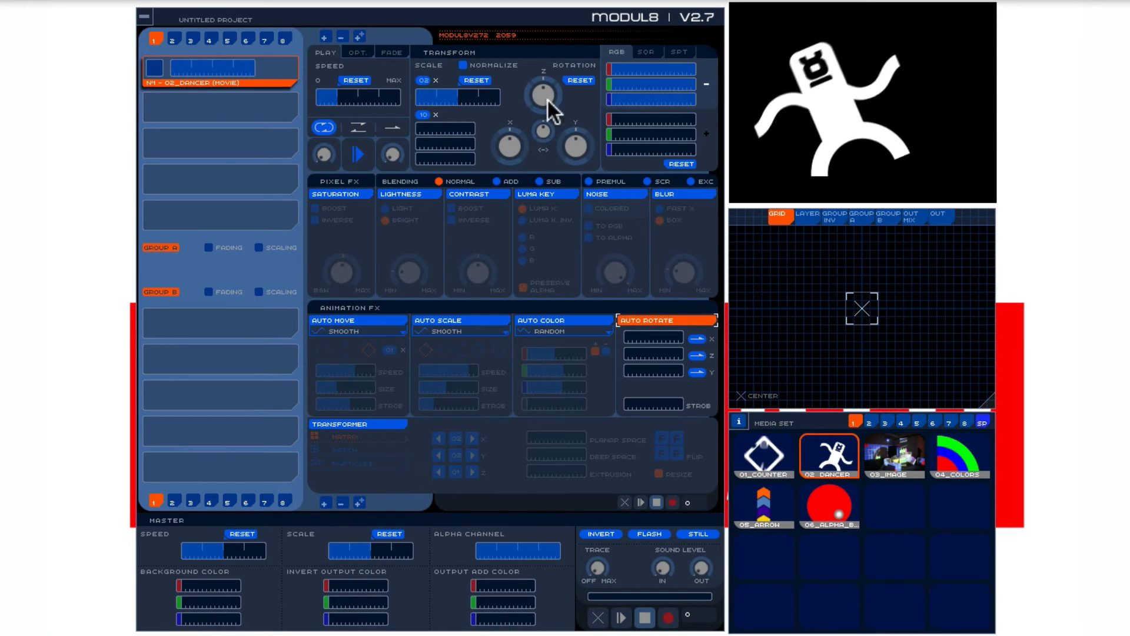
{"action": "left_click", "coordinate": [649, 338]}
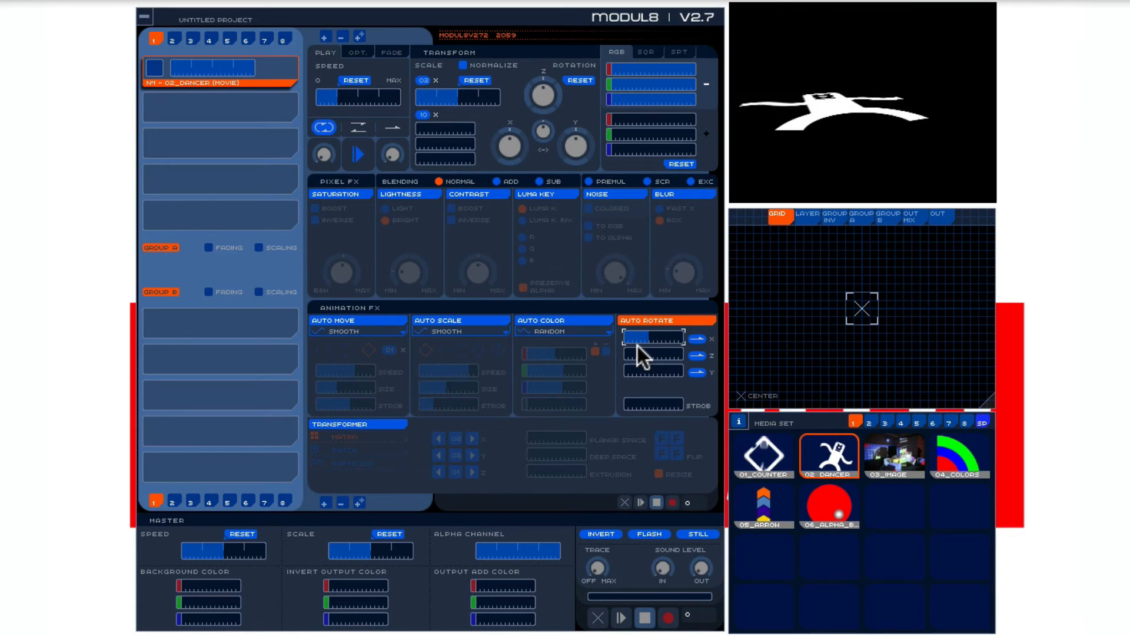
{"action": "left_click", "coordinate": [652, 353]}
{"action": "left_click", "coordinate": [626, 337]}
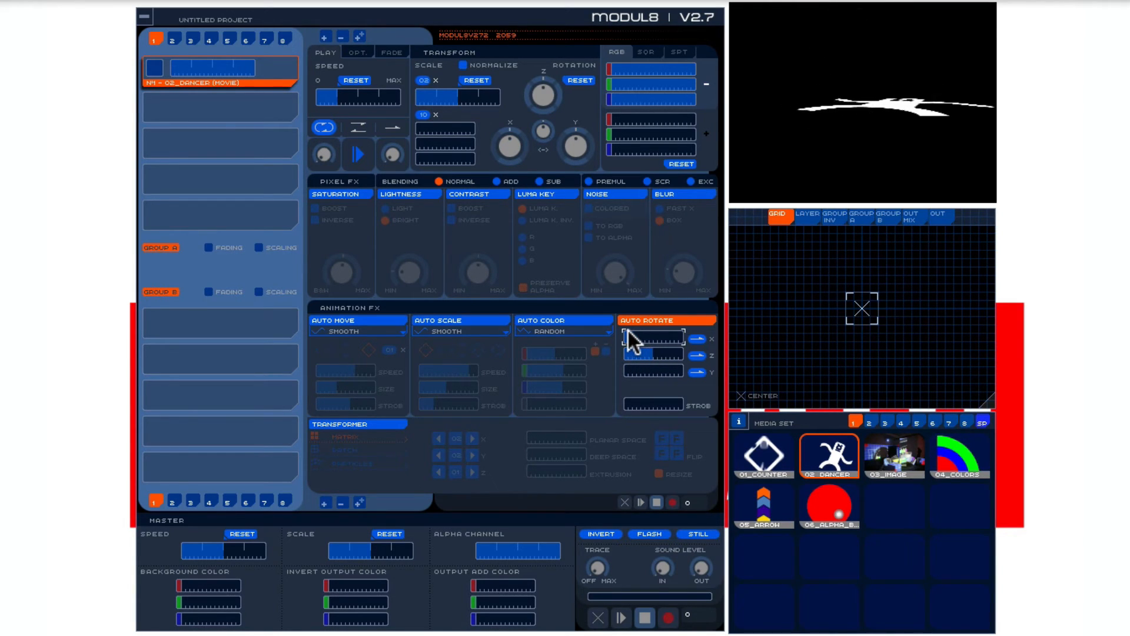
- Switch Auto Rotate to the Y axis at just over half speed, with Z at zero
{"action": "left_click", "coordinate": [658, 371]}
{"action": "left_click_drag", "start_coordinate": [658, 348], "coordinate": [571, 356]}
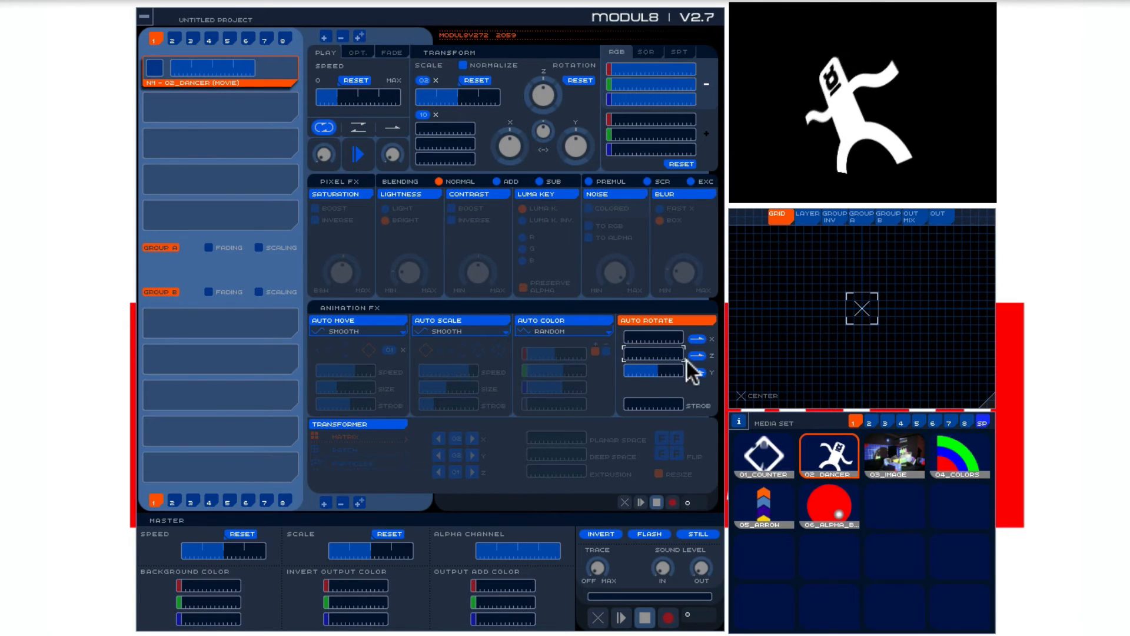
{"action": "left_click", "coordinate": [662, 367]}
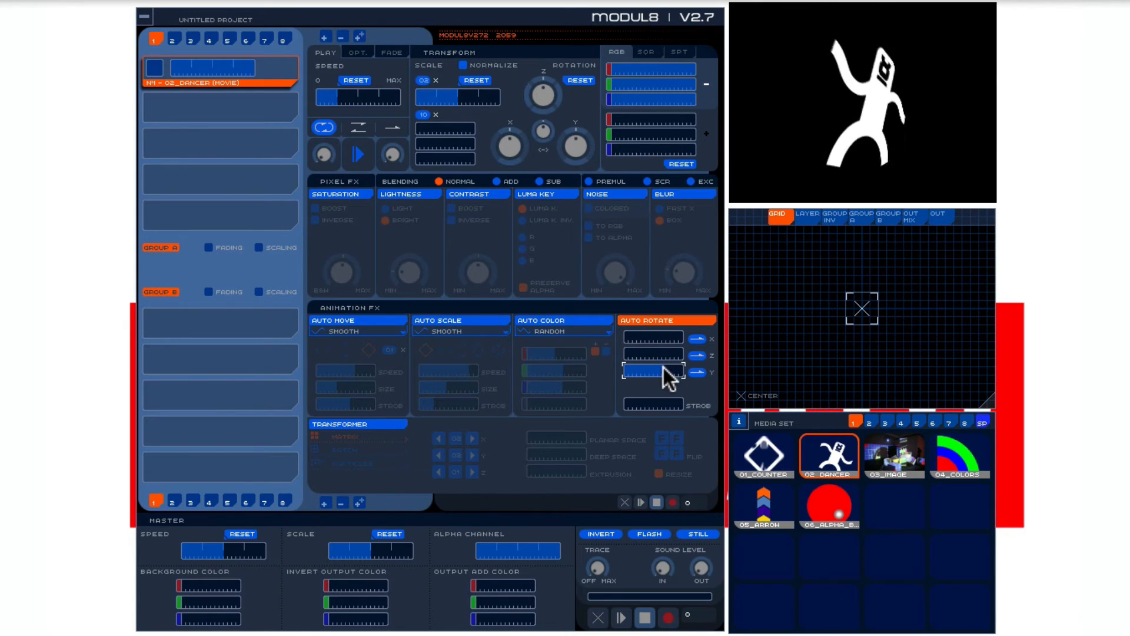
- Try Auto Rotate's strob at about 40 percent, reset strob and Y rotation to zero, and switch the effect off
{"action": "left_click", "coordinate": [647, 404]}
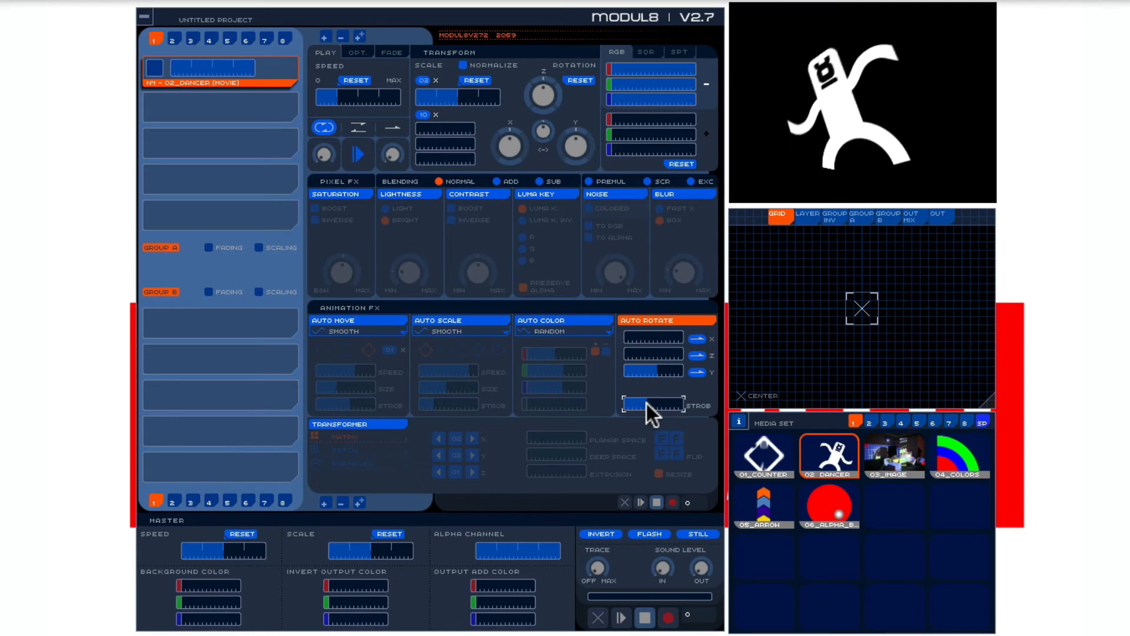
{"action": "left_click_drag", "start_coordinate": [646, 404], "coordinate": [617, 402]}
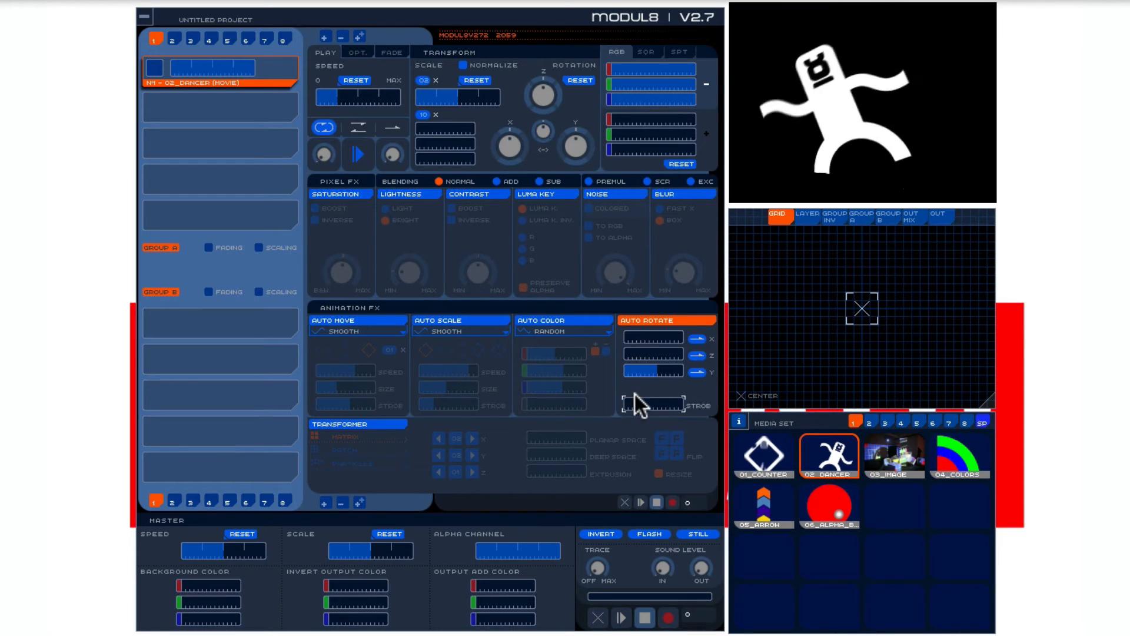
{"action": "left_click_drag", "start_coordinate": [672, 372], "coordinate": [587, 364]}
{"action": "left_click", "coordinate": [644, 319]}
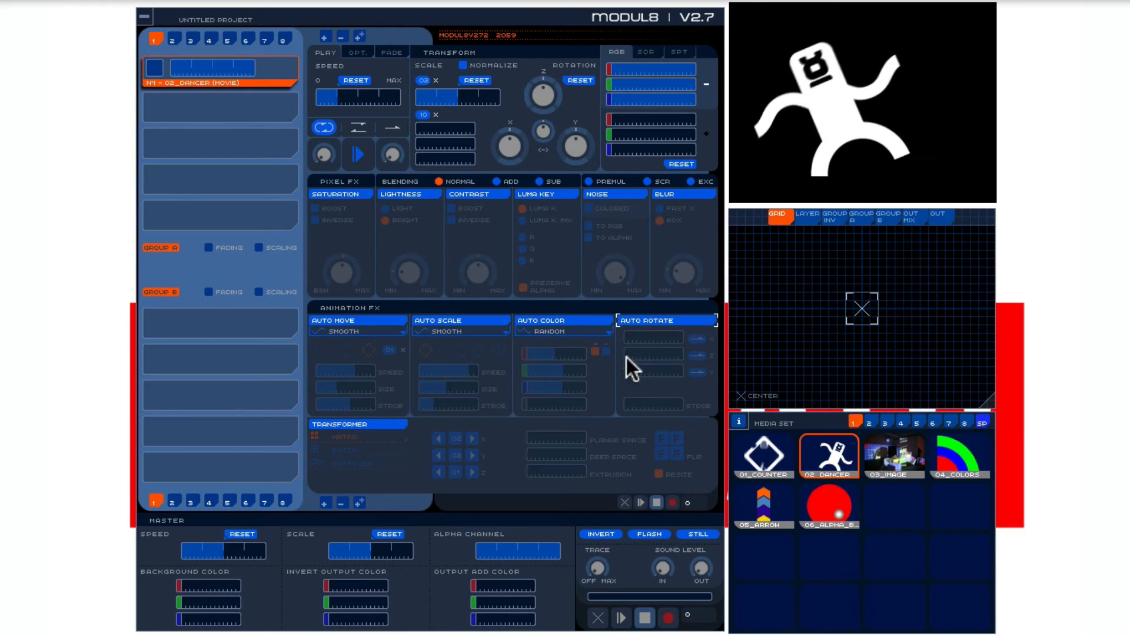
- Enable the Transformer and try Matrix, Patch with the sphere shape, and Particles on the dancer layer, ending on Matrix
{"action": "left_click", "coordinate": [365, 422]}
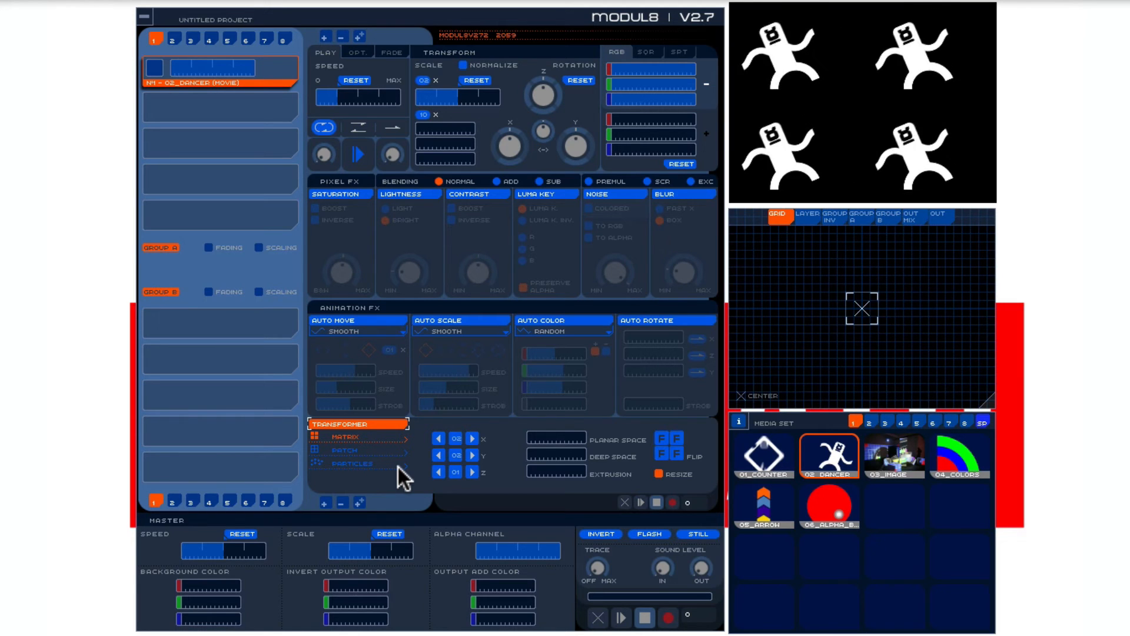
{"action": "left_click", "coordinate": [358, 450]}
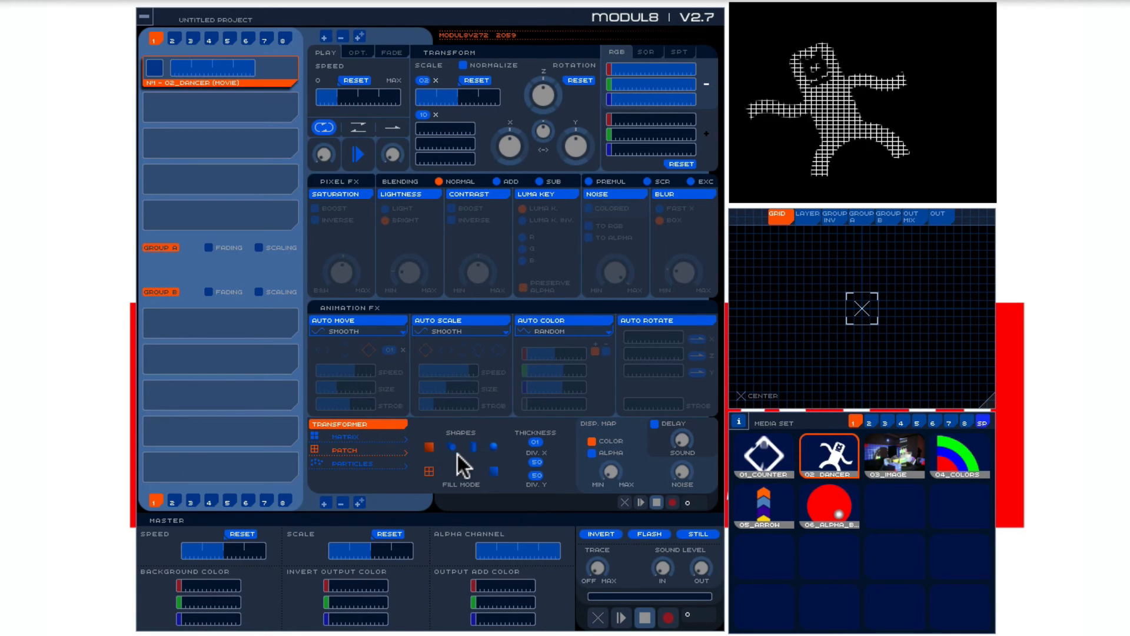
{"action": "left_click", "coordinate": [494, 446]}
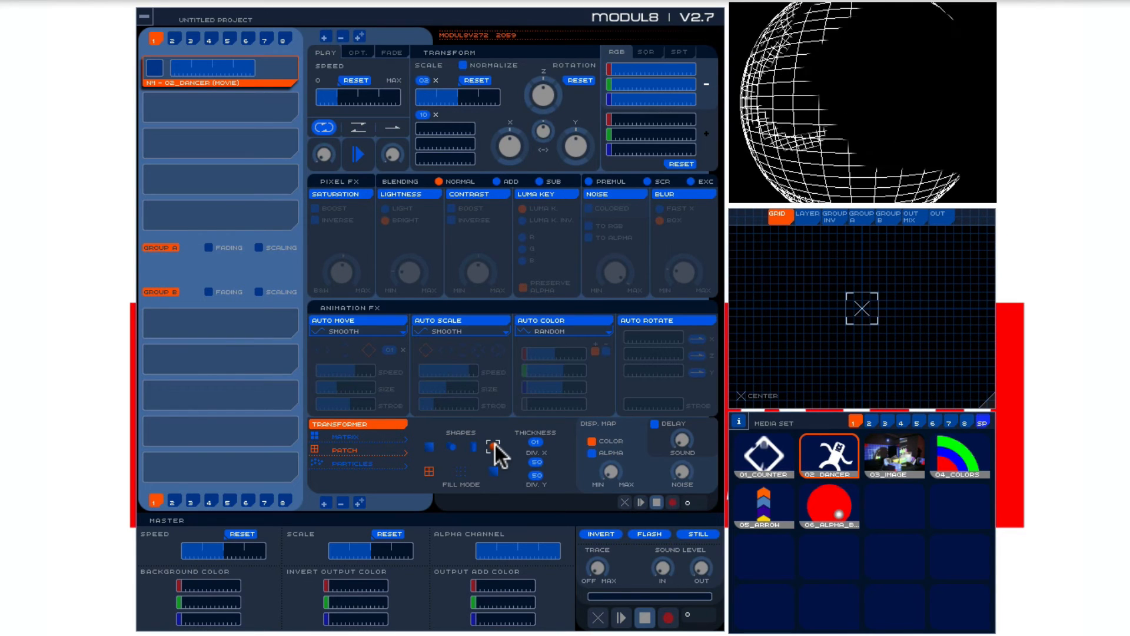
{"action": "left_click", "coordinate": [363, 437]}
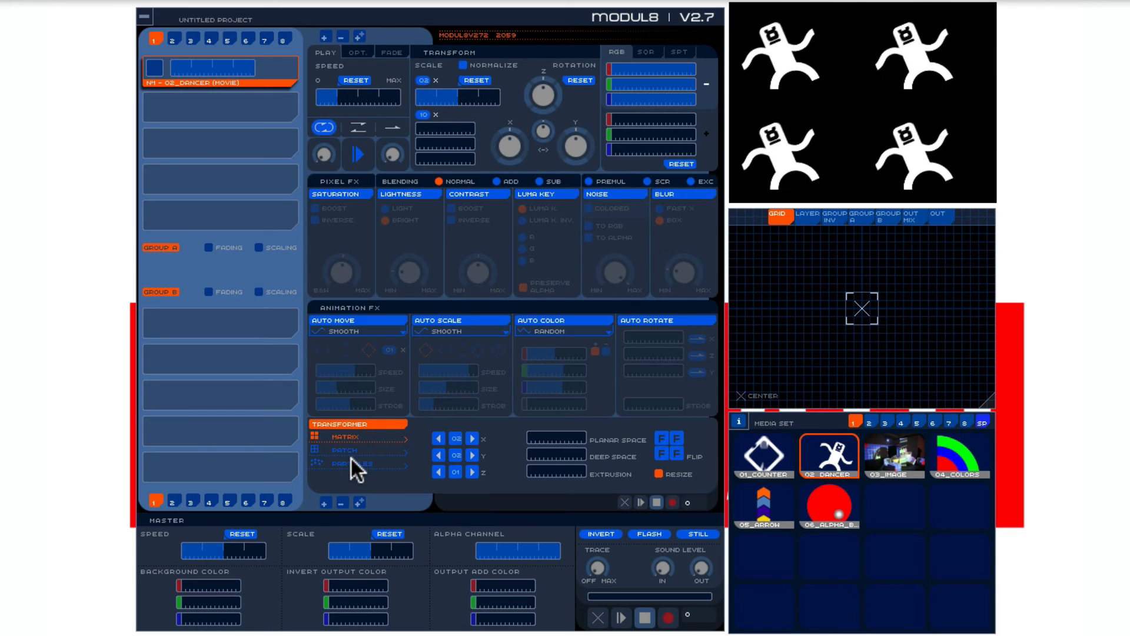
{"action": "left_click", "coordinate": [352, 461]}
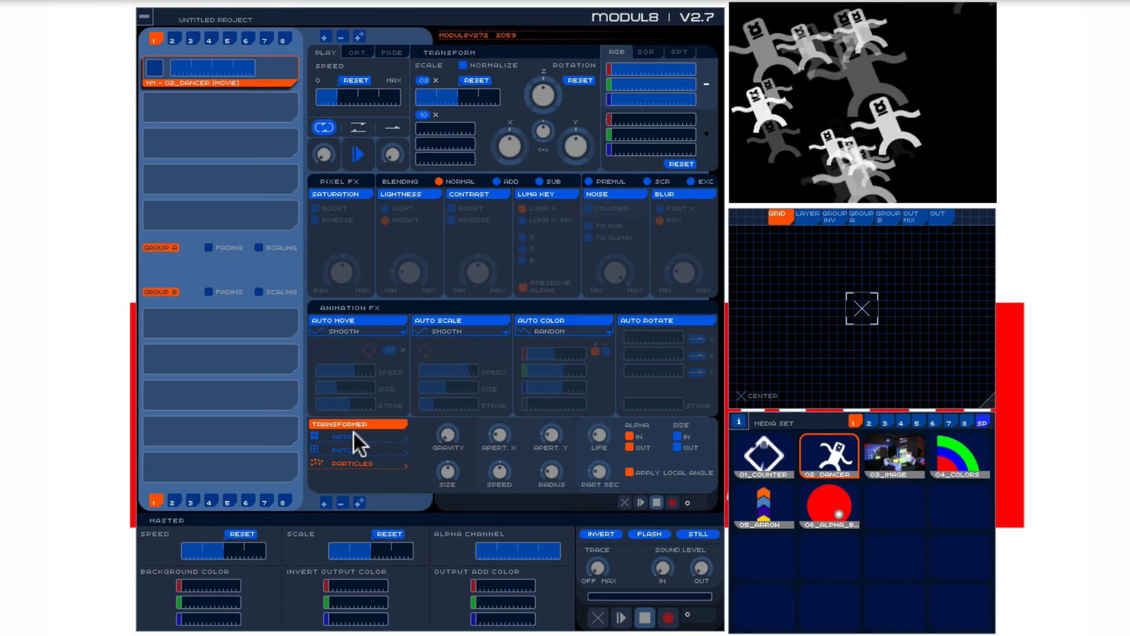
{"action": "left_click", "coordinate": [356, 433]}
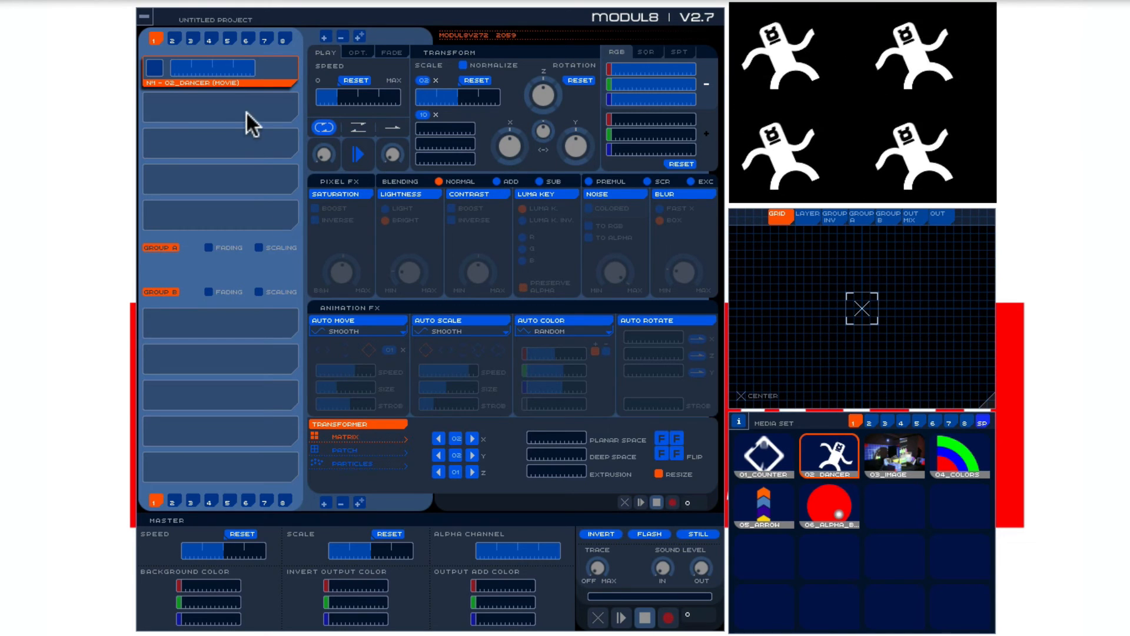
- Load 04_colors into the layer and try Matrix X counts of 3 and 1, ending with 2
{"action": "left_click", "coordinate": [958, 460]}
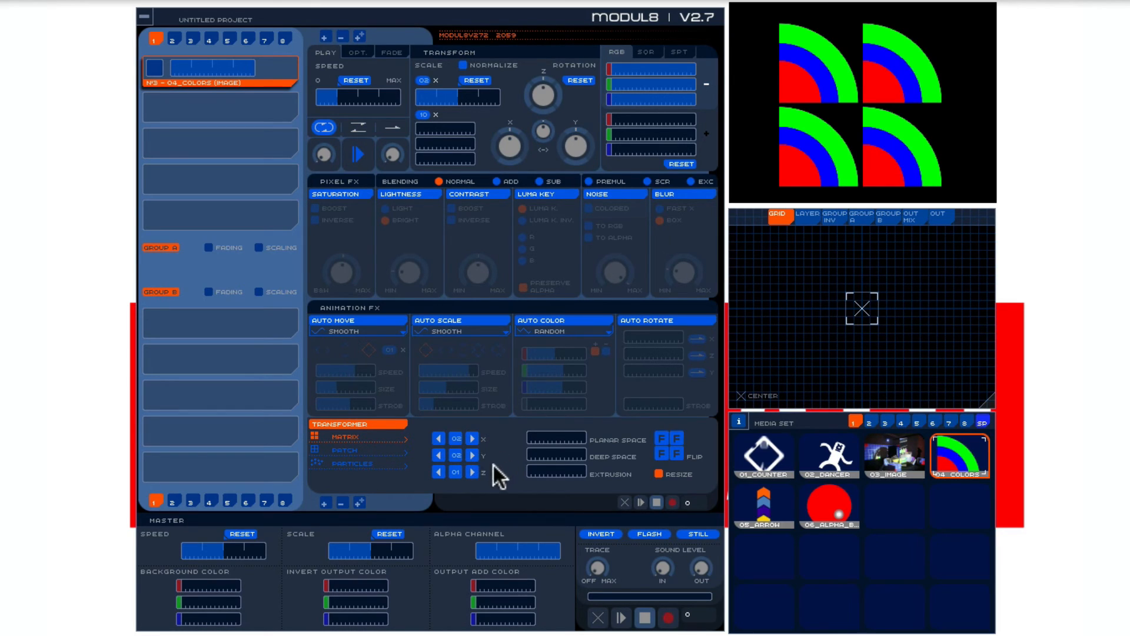
{"action": "left_click", "coordinate": [473, 439]}
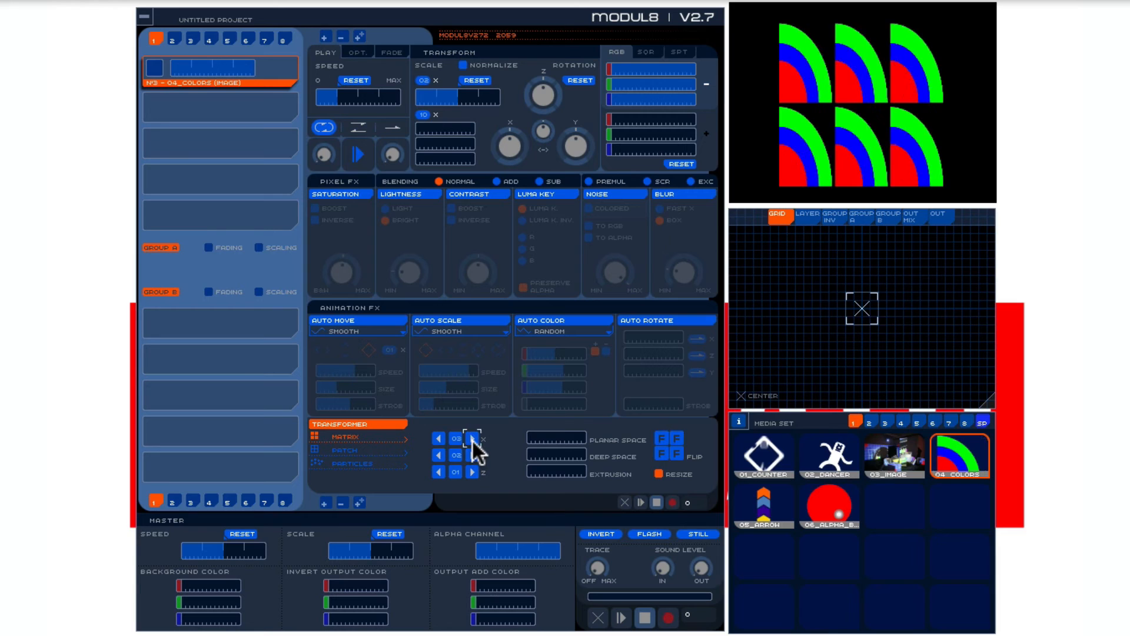
{"action": "left_click", "coordinate": [435, 437]}
{"action": "left_click", "coordinate": [435, 436]}
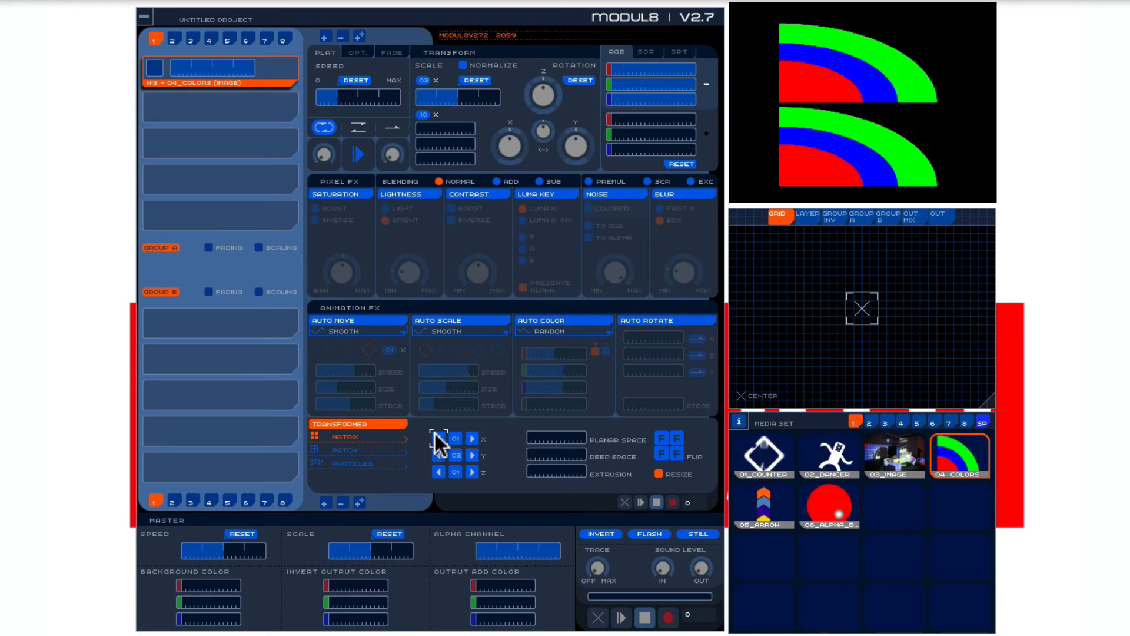
{"action": "left_click", "coordinate": [473, 439]}
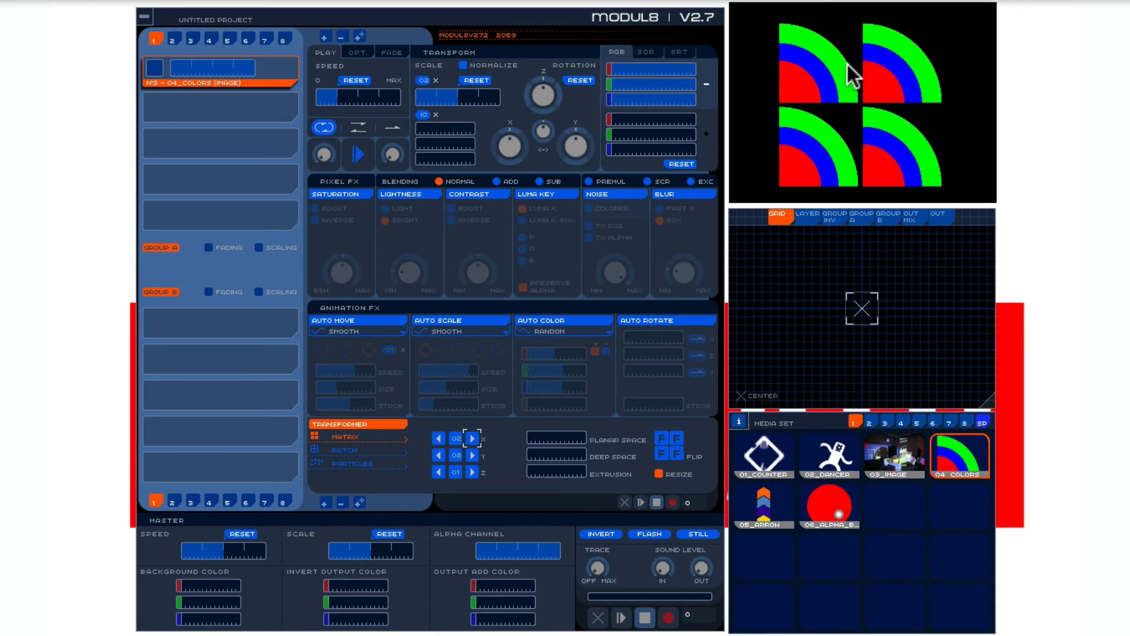
- Try Matrix planar and deep space with Auto Rotate X at about 40 percent, return both spaces to zero, and switch Auto Rotate off
{"action": "mouse_move", "coordinate": [544, 436]}
{"action": "left_mouse_down"}
{"action": "mouse_move", "coordinate": [575, 435]}
{"action": "mouse_move", "coordinate": [523, 439]}
{"action": "left_mouse_up"}
{"action": "left_click", "coordinate": [650, 321]}
{"action": "left_click_drag", "start_coordinate": [624, 336], "coordinate": [648, 335]}
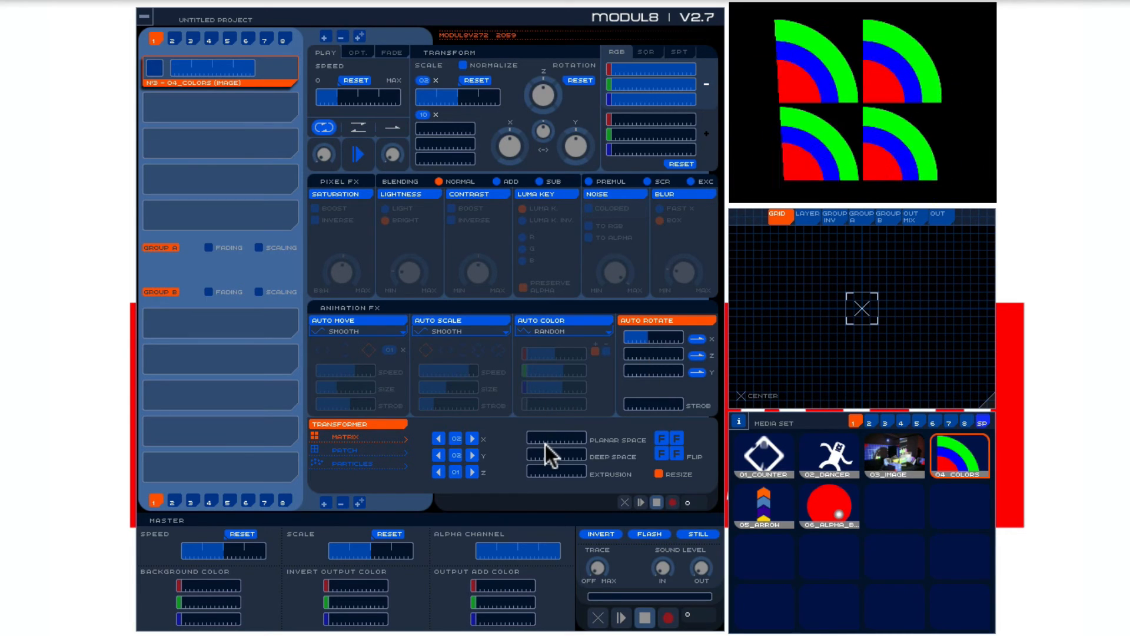
{"action": "mouse_move", "coordinate": [545, 453]}
{"action": "left_mouse_down"}
{"action": "mouse_move", "coordinate": [560, 454]}
{"action": "mouse_move", "coordinate": [528, 454]}
{"action": "left_mouse_up"}
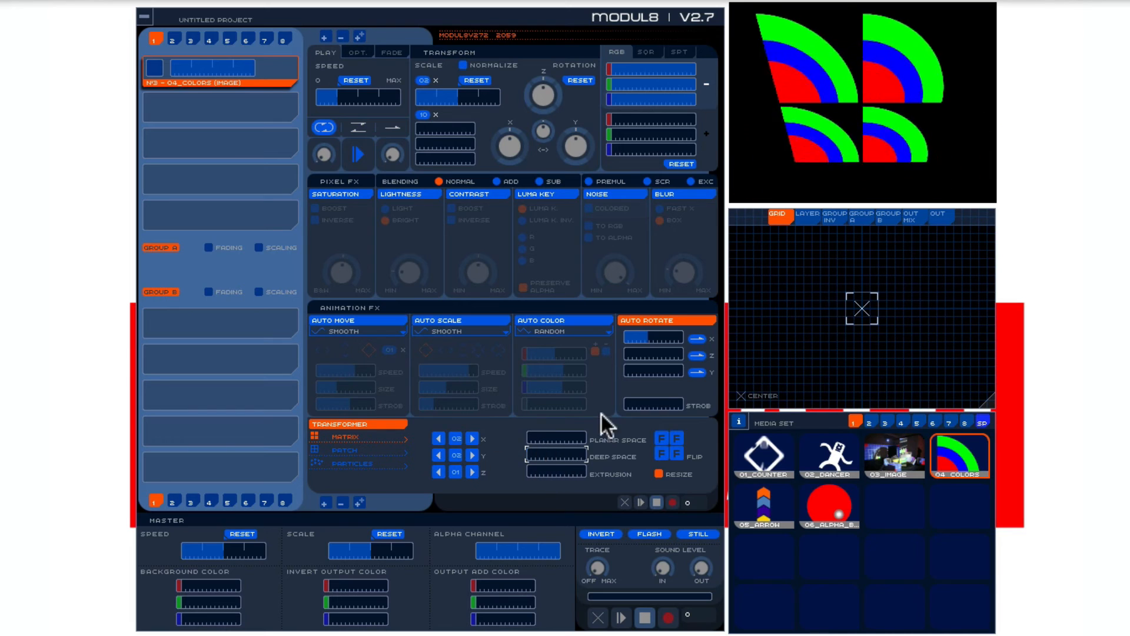
{"action": "left_click", "coordinate": [654, 316]}
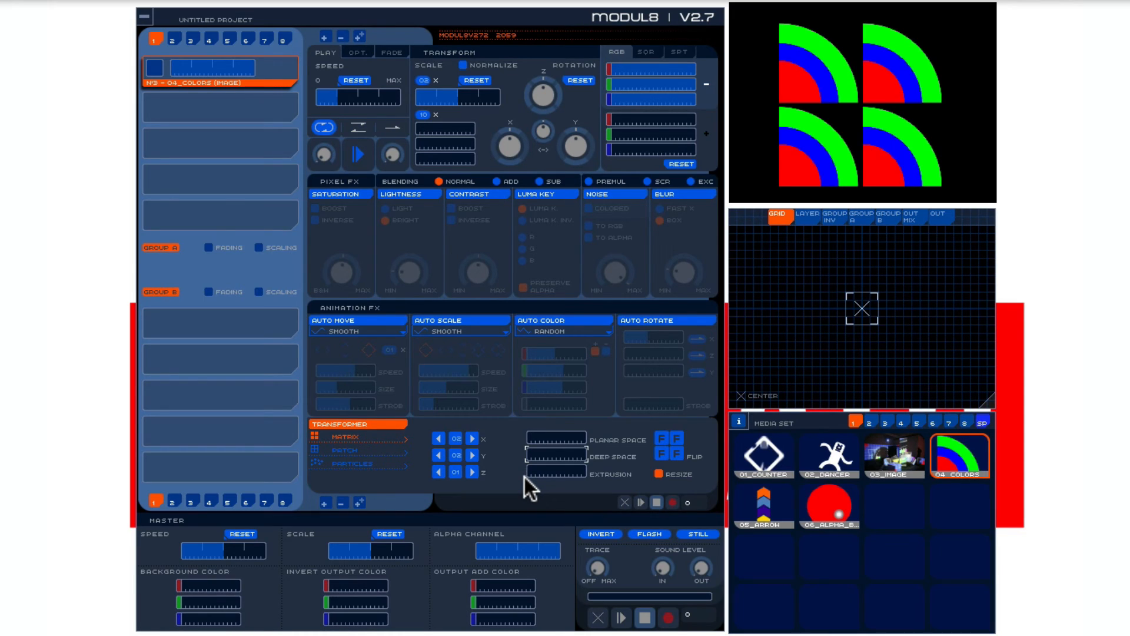
- Try Matrix extrusion at about 25 percent with Auto Rotate on 04_colors, 06_alpha_bump, 03_image and 02_dancer, and reset both back on 04_colors
{"action": "mouse_move", "coordinate": [538, 475]}
{"action": "left_mouse_down"}
{"action": "mouse_move", "coordinate": [564, 467]}
{"action": "mouse_move", "coordinate": [514, 472]}
{"action": "mouse_move", "coordinate": [543, 475]}
{"action": "left_mouse_up"}
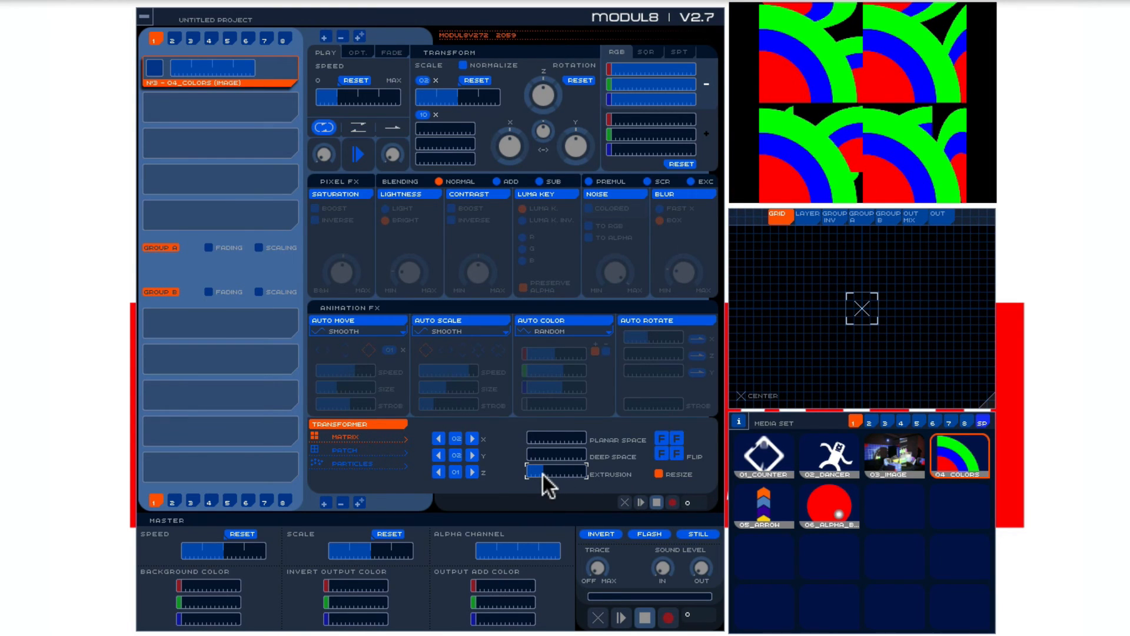
{"action": "left_click", "coordinate": [642, 320]}
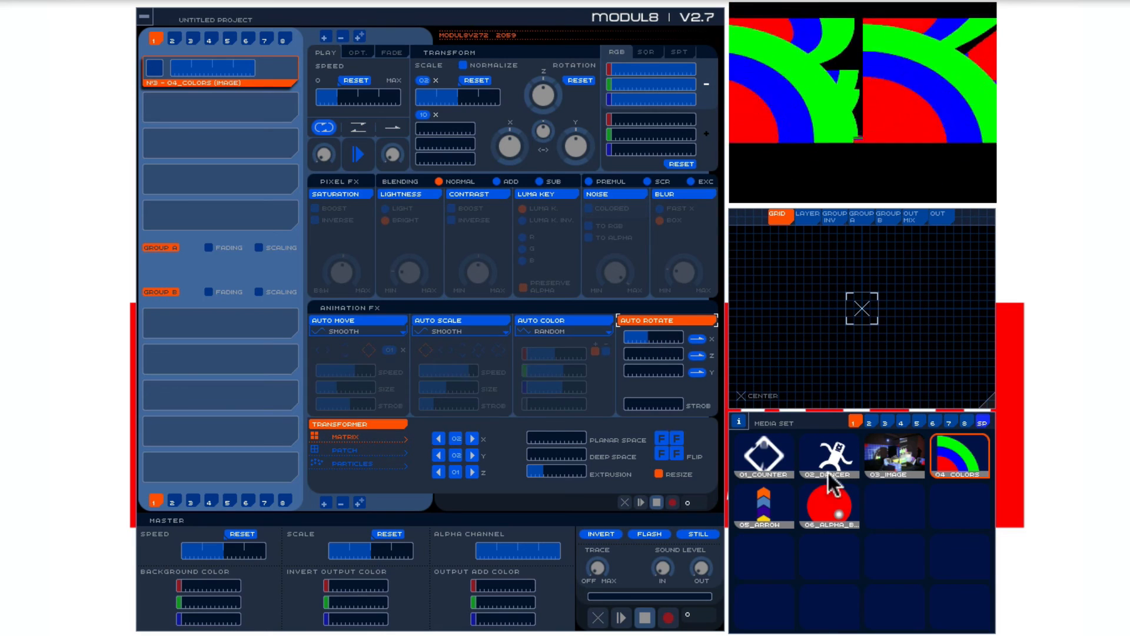
{"action": "left_click", "coordinate": [834, 511]}
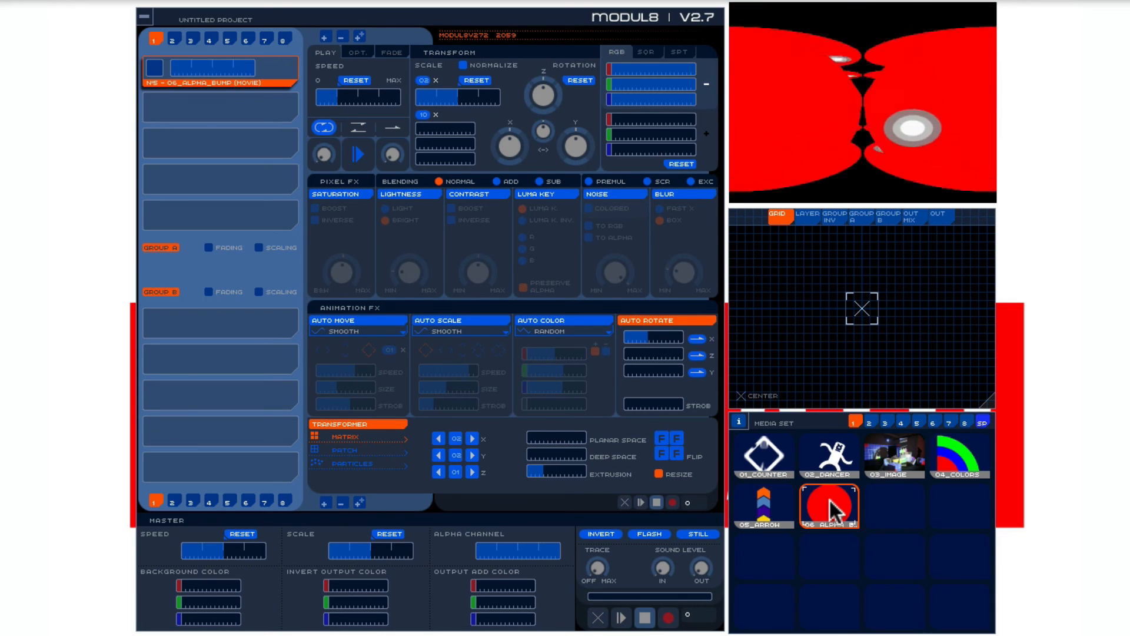
{"action": "left_click", "coordinate": [896, 484]}
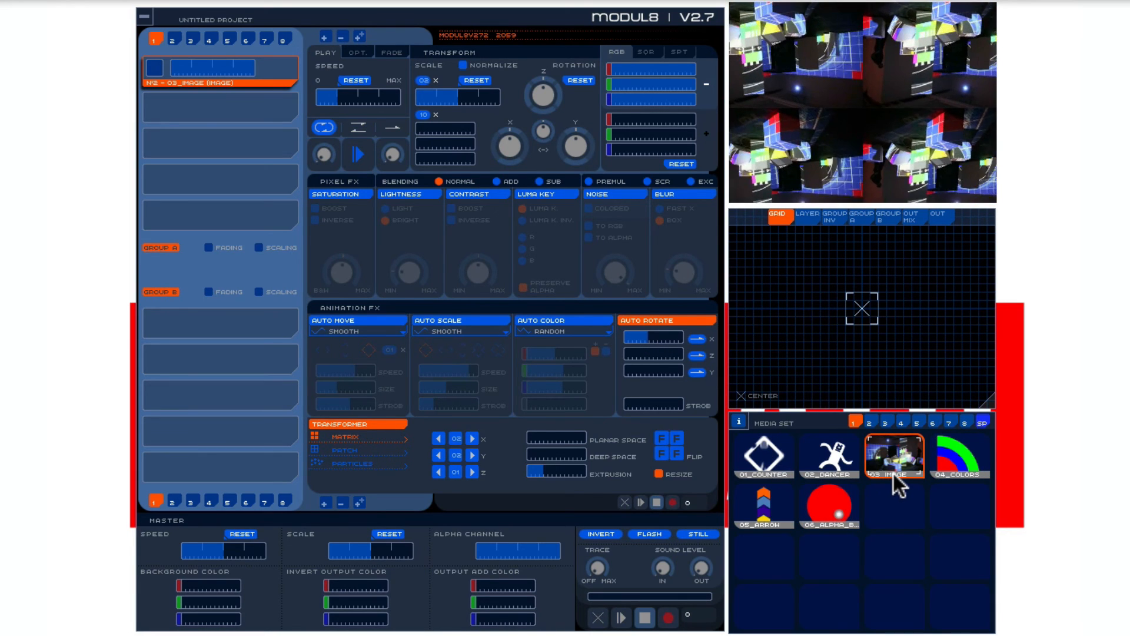
{"action": "left_click", "coordinate": [843, 456]}
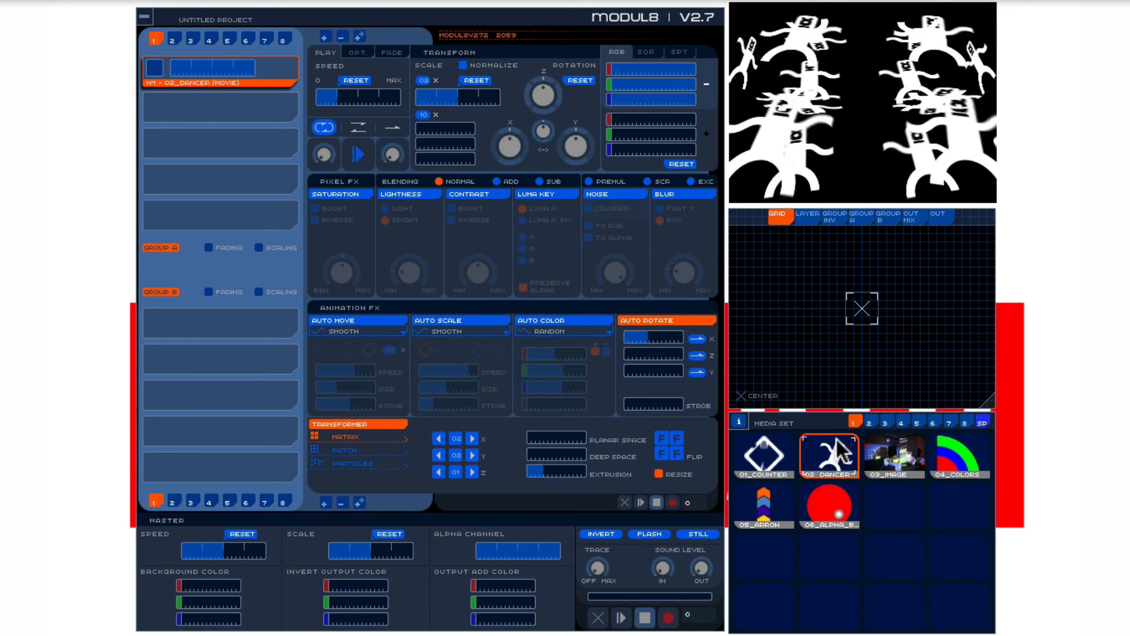
{"action": "left_click", "coordinate": [978, 466]}
{"action": "left_click", "coordinate": [650, 323]}
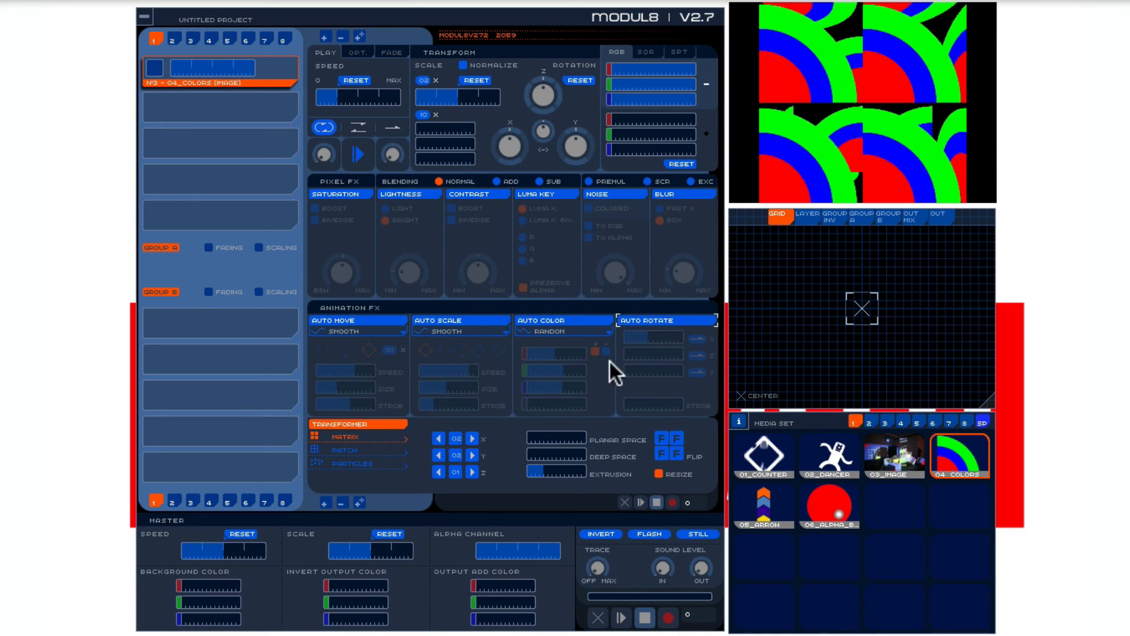
{"action": "left_click_drag", "start_coordinate": [559, 471], "coordinate": [461, 471]}
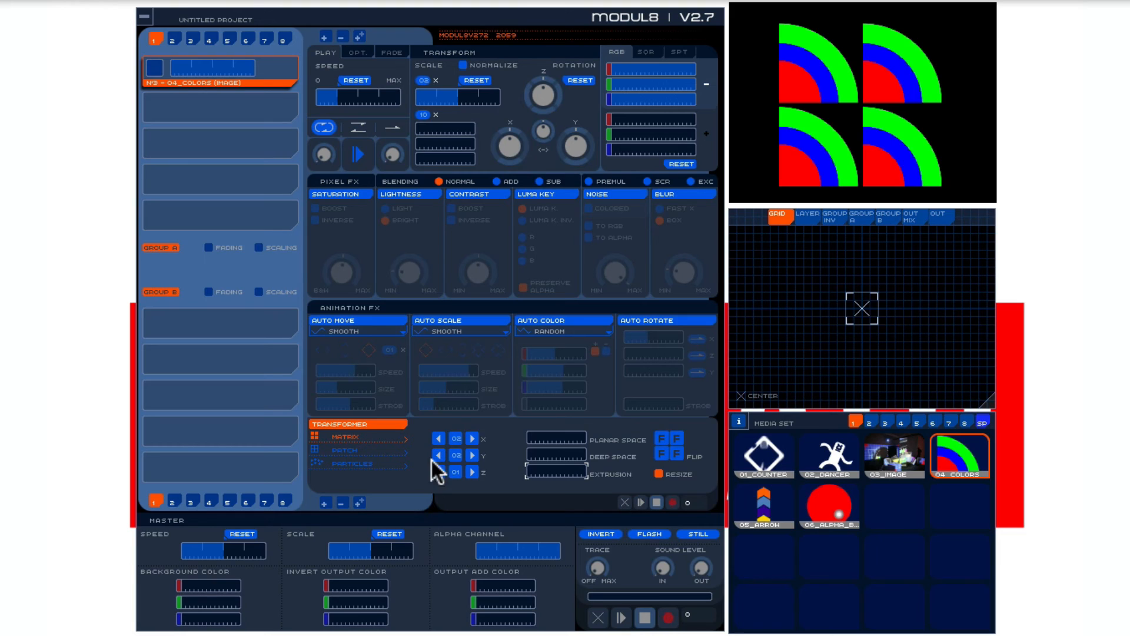
- Cycle the upper-left Matrix cell's flip through its orientations, and try one extra X column before returning to 2
{"action": "left_click", "coordinate": [659, 436]}
{"action": "left_click", "coordinate": [659, 436]}
{"action": "left_click", "coordinate": [658, 435]}
{"action": "left_click", "coordinate": [659, 436]}
{"action": "left_click", "coordinate": [471, 437]}
{"action": "left_click", "coordinate": [439, 439]}
- Cycle the upper-right Matrix cell's flip through its orientations until it is back to unflipped
{"action": "left_click", "coordinate": [677, 438]}
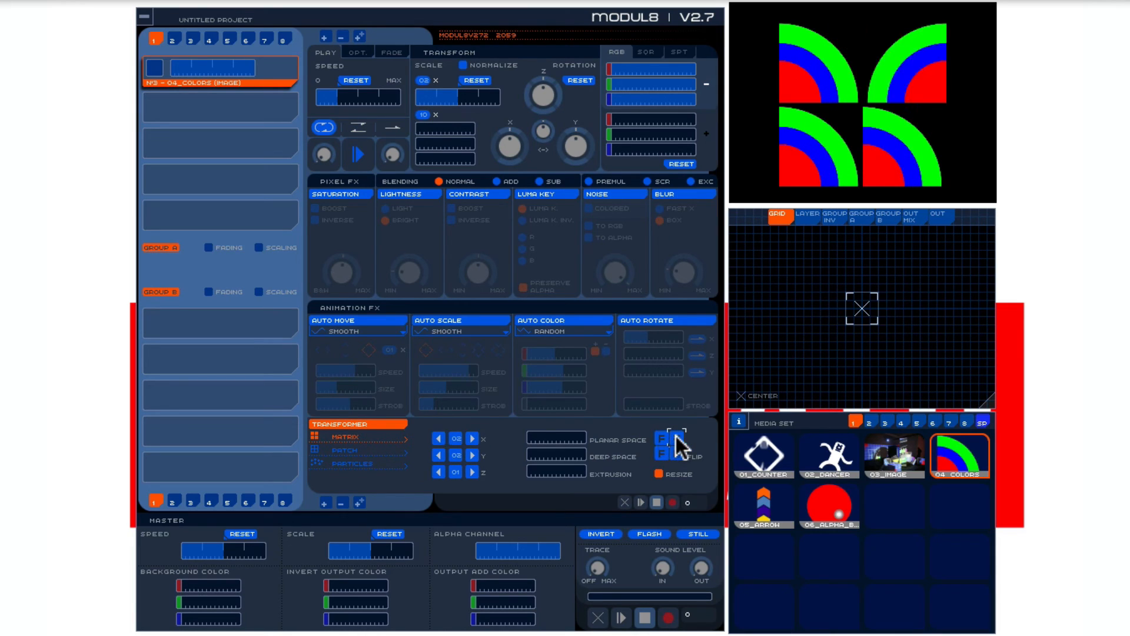
{"action": "left_click", "coordinate": [676, 435]}
{"action": "left_click", "coordinate": [676, 436]}
{"action": "left_click", "coordinate": [676, 436]}
{"action": "left_click", "coordinate": [672, 438]}
{"action": "left_click", "coordinate": [672, 437]}
{"action": "left_click", "coordinate": [673, 437]}
{"action": "left_click", "coordinate": [673, 437]}
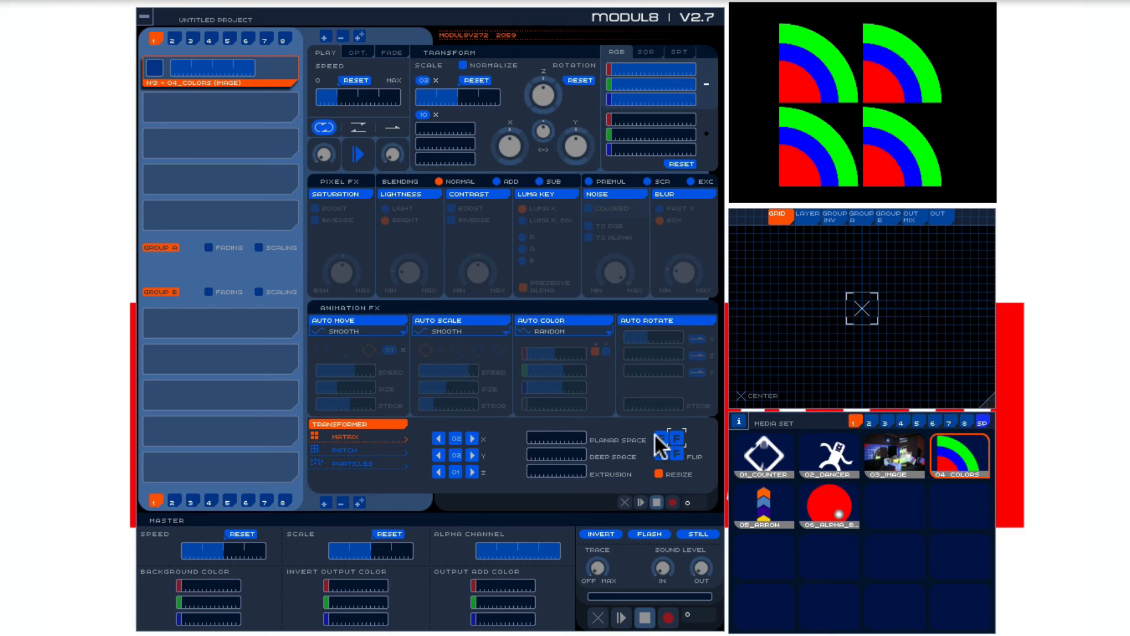
- Flip both left-column Matrix cells horizontally, and toggle the Resize option off and back on
{"action": "left_click", "coordinate": [657, 438]}
{"action": "left_click", "coordinate": [660, 455]}
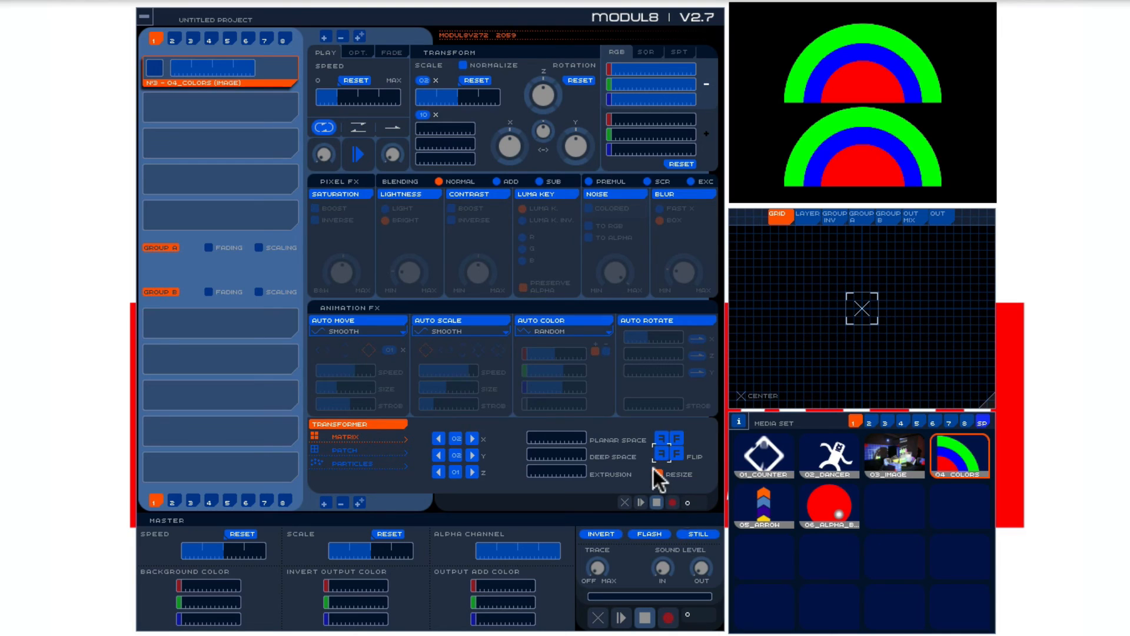
{"action": "left_click", "coordinate": [656, 473]}
{"action": "left_click", "coordinate": [658, 474]}
- Switch the Transformer to Patch and try the vertical and horizontal cylinder shapes, ending on the sphere
{"action": "left_click", "coordinate": [353, 450]}
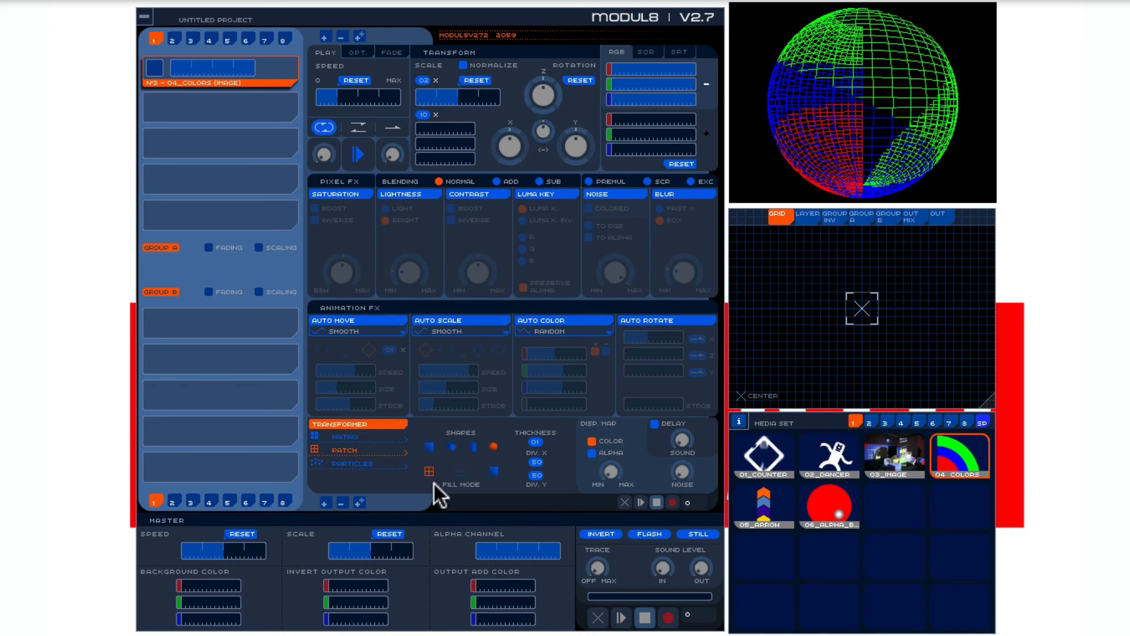
{"action": "left_click", "coordinate": [470, 446]}
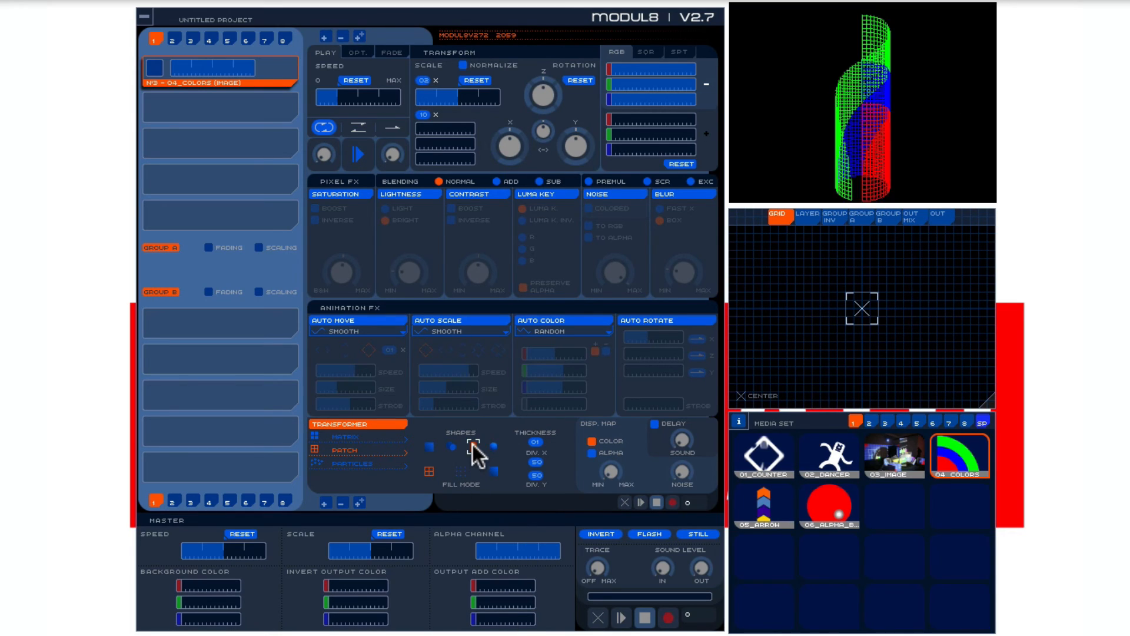
{"action": "left_click", "coordinate": [451, 444]}
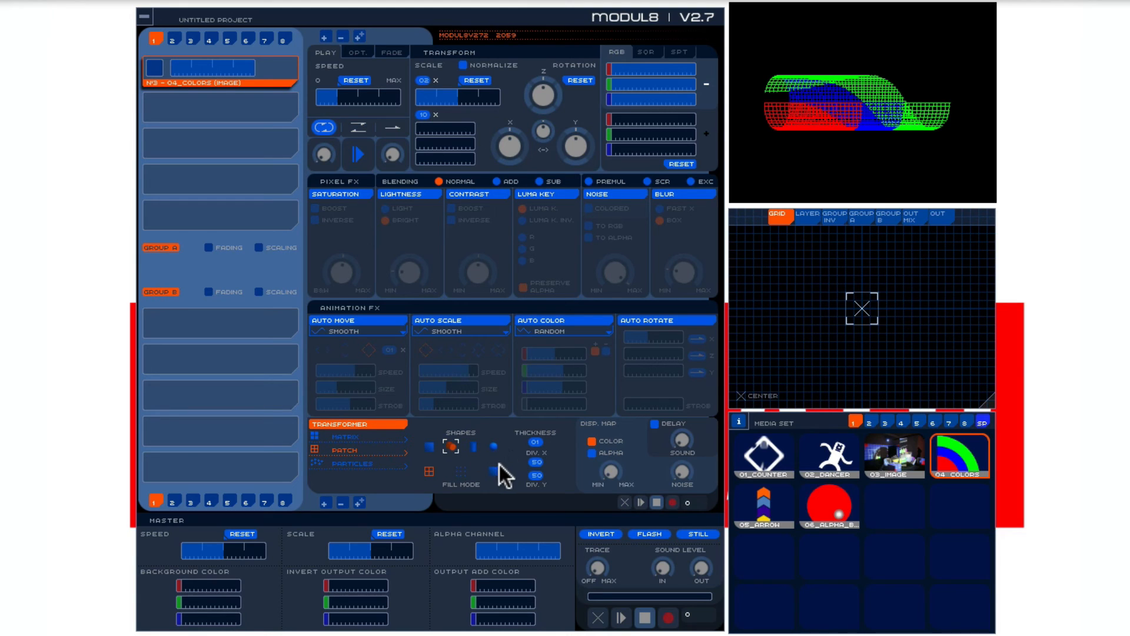
{"action": "left_click", "coordinate": [494, 446]}
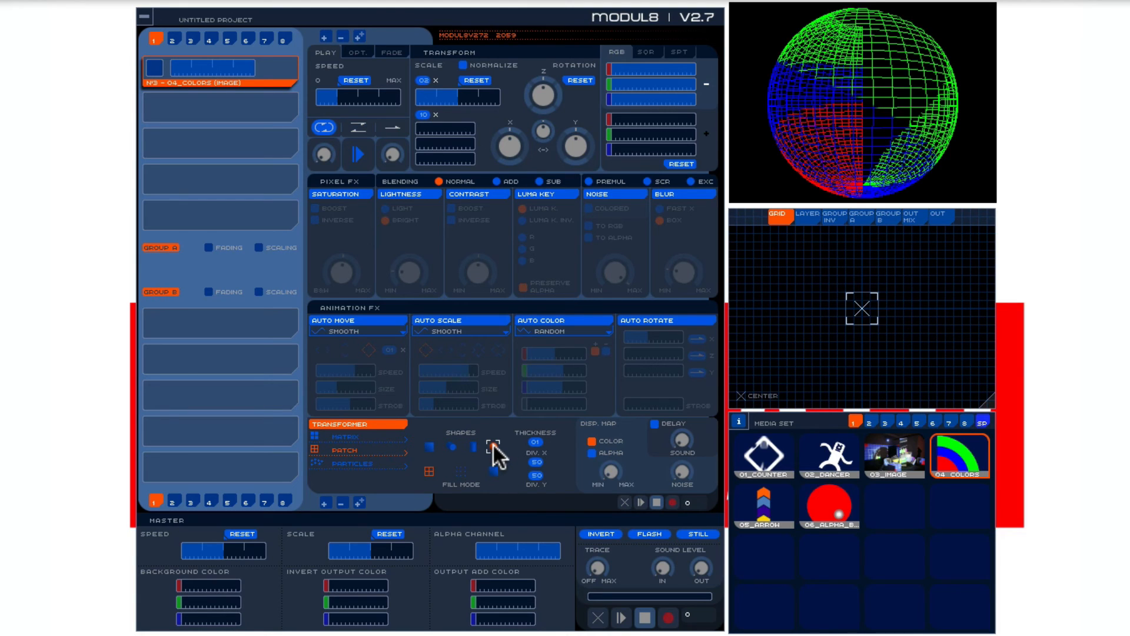
- Compare Patch with Matrix, and set the Patch thickness to 0 and its X divisions to 39 with more Y divisions
{"action": "left_click", "coordinate": [344, 434]}
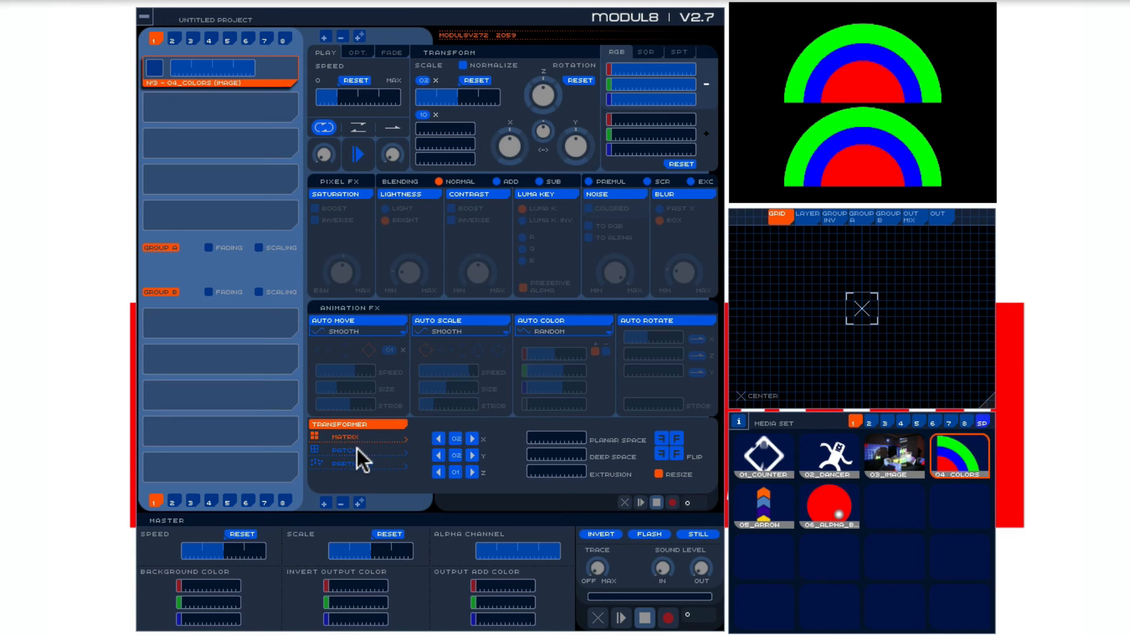
{"action": "left_click", "coordinate": [359, 449]}
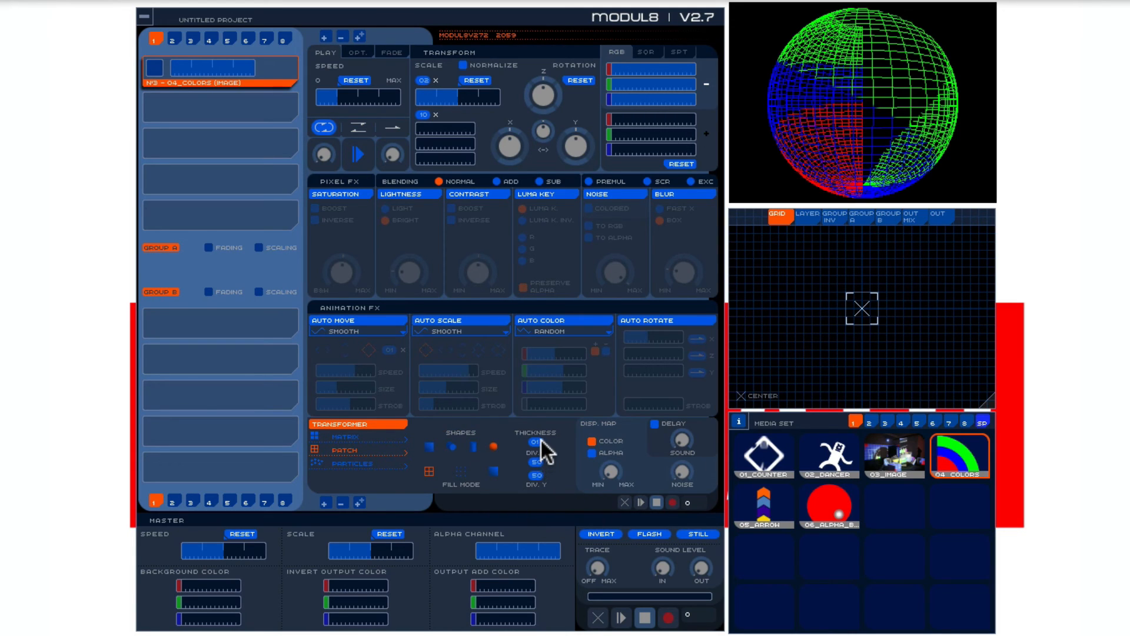
{"action": "mouse_move", "coordinate": [536, 441]}
{"action": "left_mouse_down"}
{"action": "mouse_move", "coordinate": [535, 424]}
{"action": "mouse_move", "coordinate": [536, 466]}
{"action": "mouse_move", "coordinate": [536, 429]}
{"action": "left_mouse_up"}
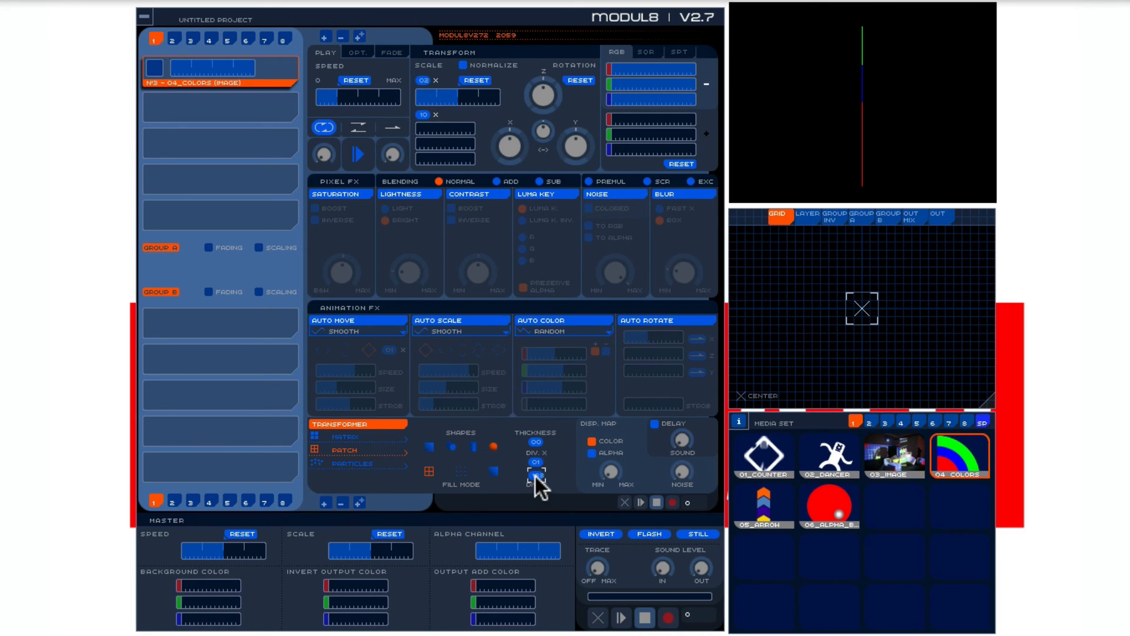
{"action": "left_click", "coordinate": [339, 436]}
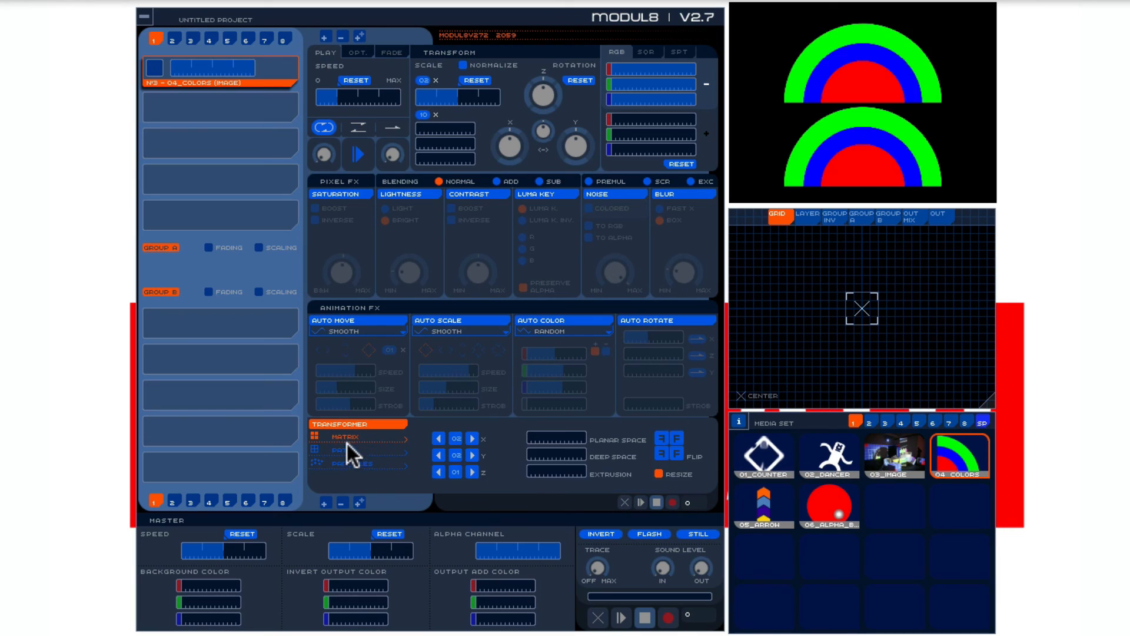
{"action": "left_click", "coordinate": [348, 449]}
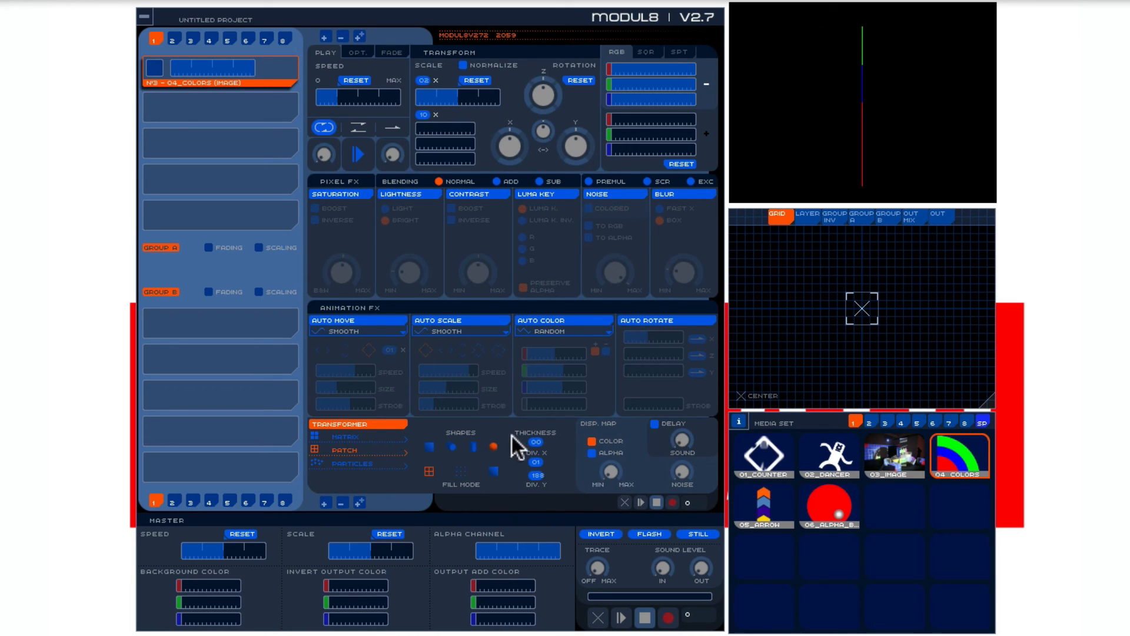
{"action": "mouse_move", "coordinate": [536, 462]}
{"action": "left_mouse_down"}
{"action": "mouse_move", "coordinate": [536, 445]}
{"action": "mouse_move", "coordinate": [537, 459]}
{"action": "left_mouse_up"}
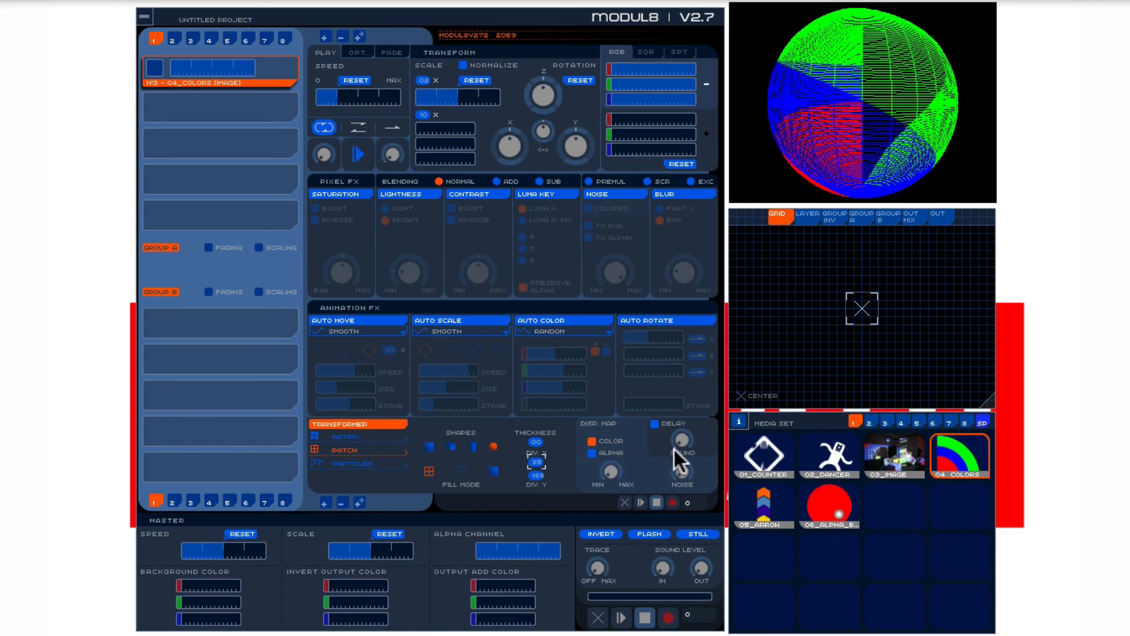
- Apply the vertical cylinder shape to the Patch, try the noise and return it to minimum, and adjust the color displacement map amount
{"action": "left_click", "coordinate": [473, 446]}
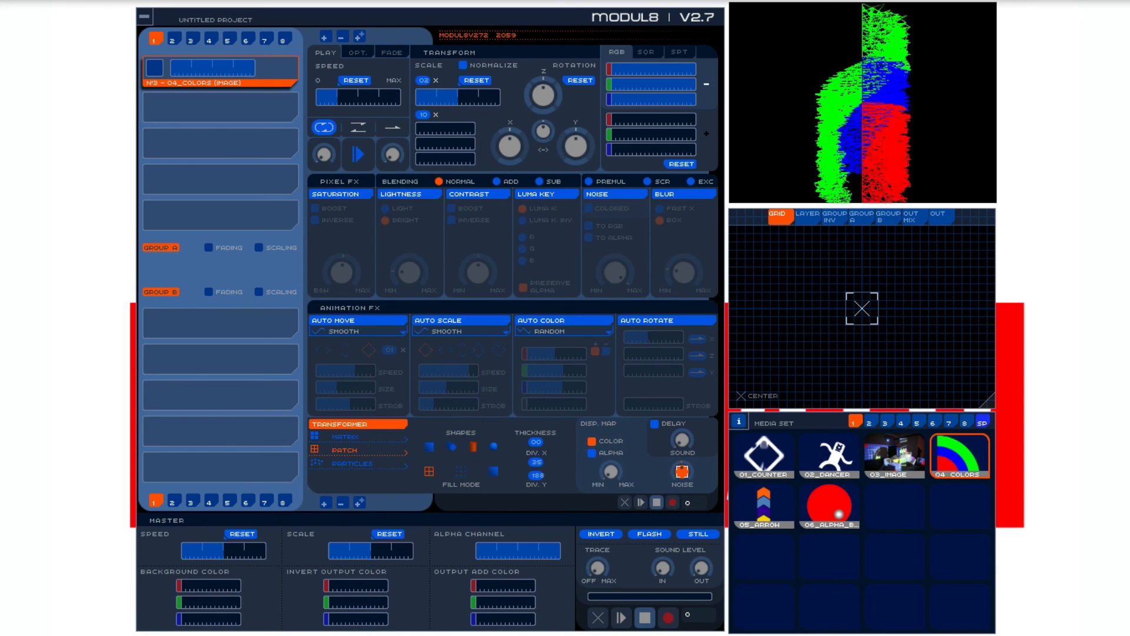
{"action": "left_click", "coordinate": [682, 471]}
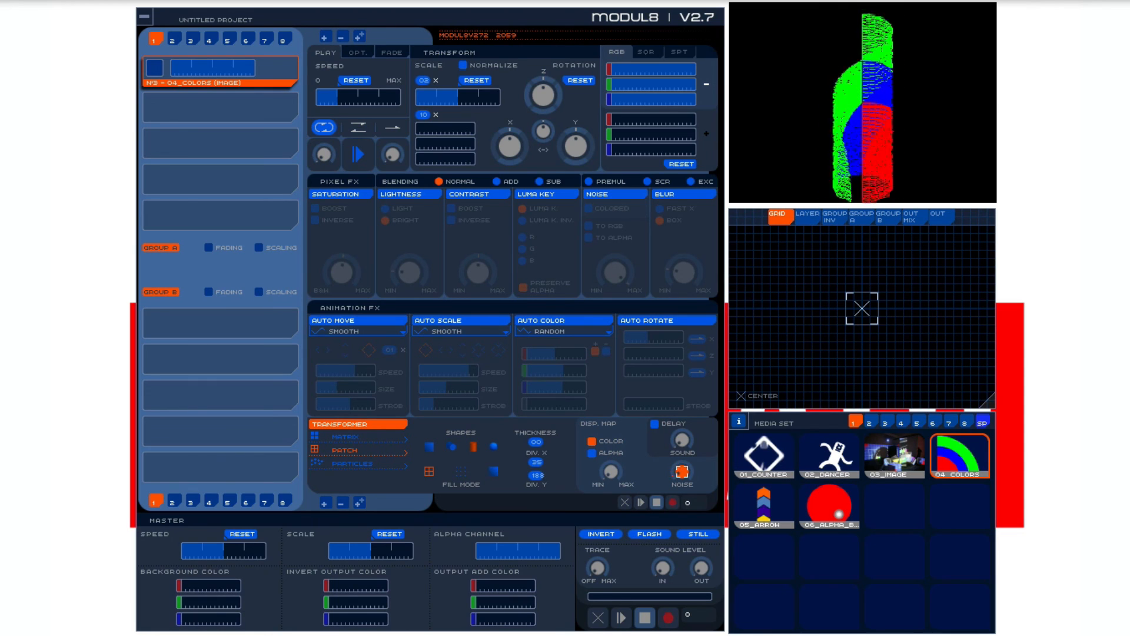
{"action": "left_click", "coordinate": [610, 471]}
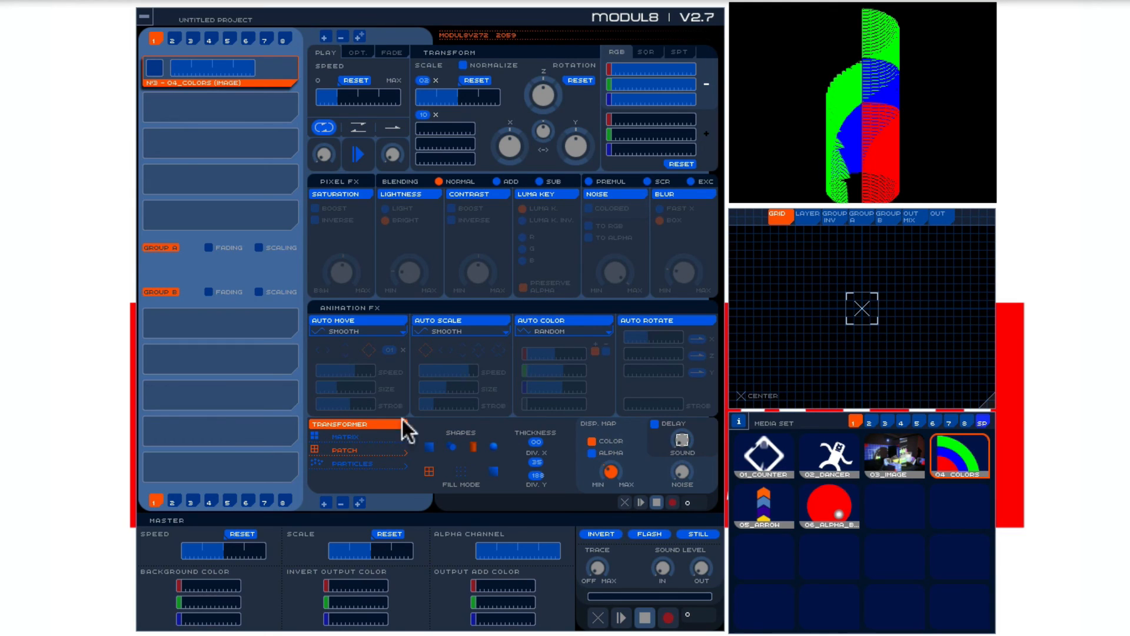
- Switch the Transformer to Particles and try lower and higher particle life on the 04_colors layer
{"action": "left_click", "coordinate": [349, 462]}
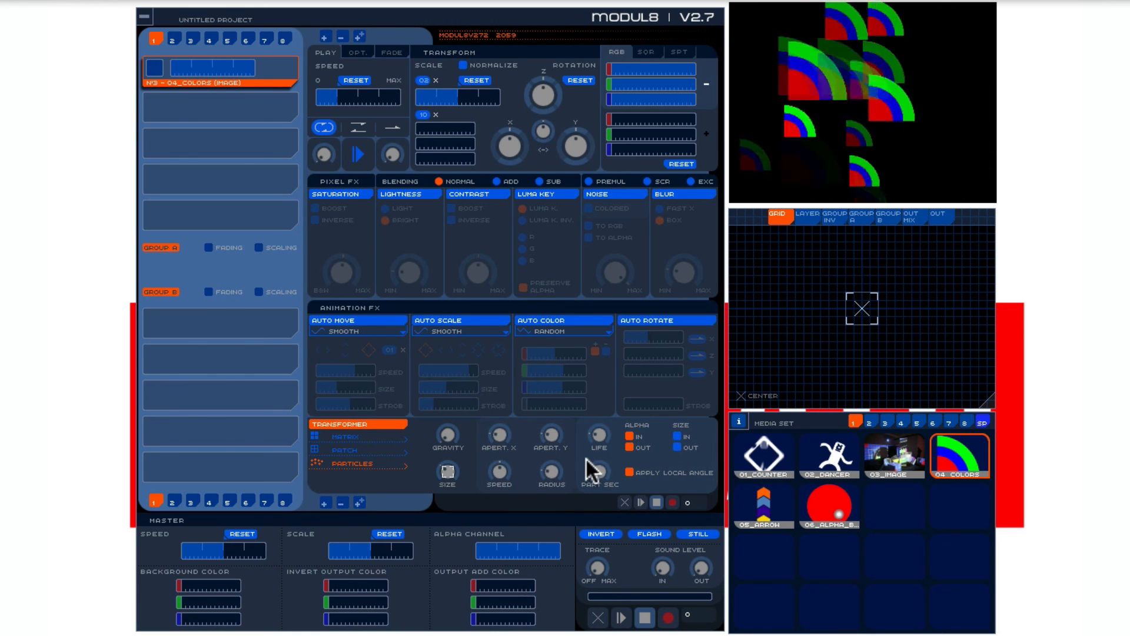
{"action": "mouse_move", "coordinate": [597, 437]}
{"action": "left_mouse_down"}
{"action": "mouse_move", "coordinate": [597, 404]}
{"action": "mouse_move", "coordinate": [596, 433]}
{"action": "left_mouse_up"}
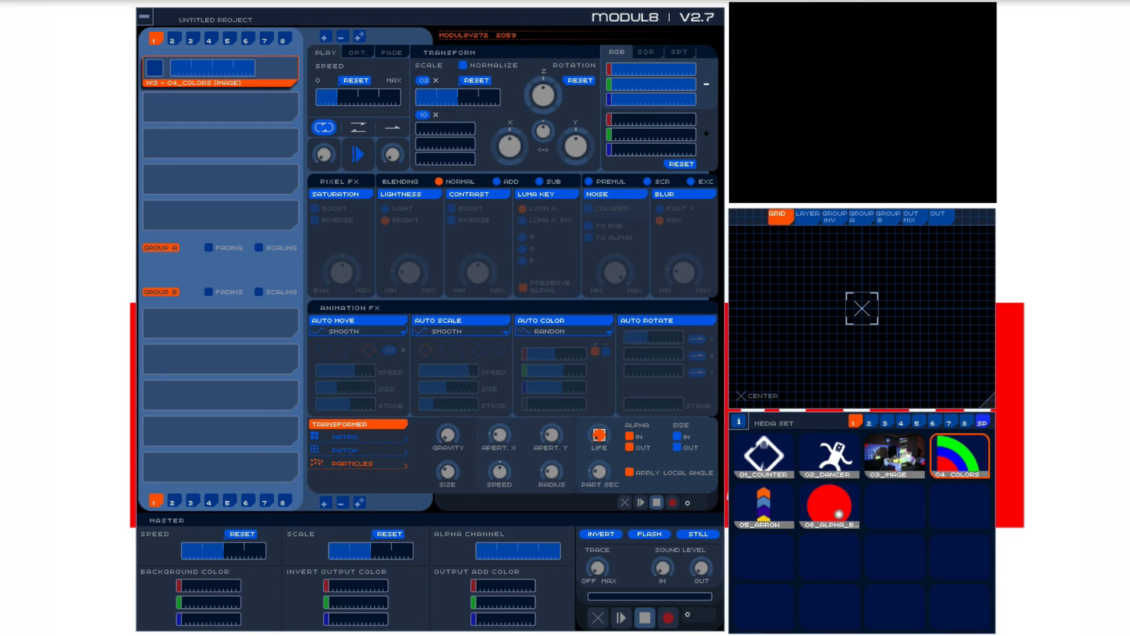
{"action": "left_click_drag", "start_coordinate": [600, 434], "coordinate": [601, 438]}
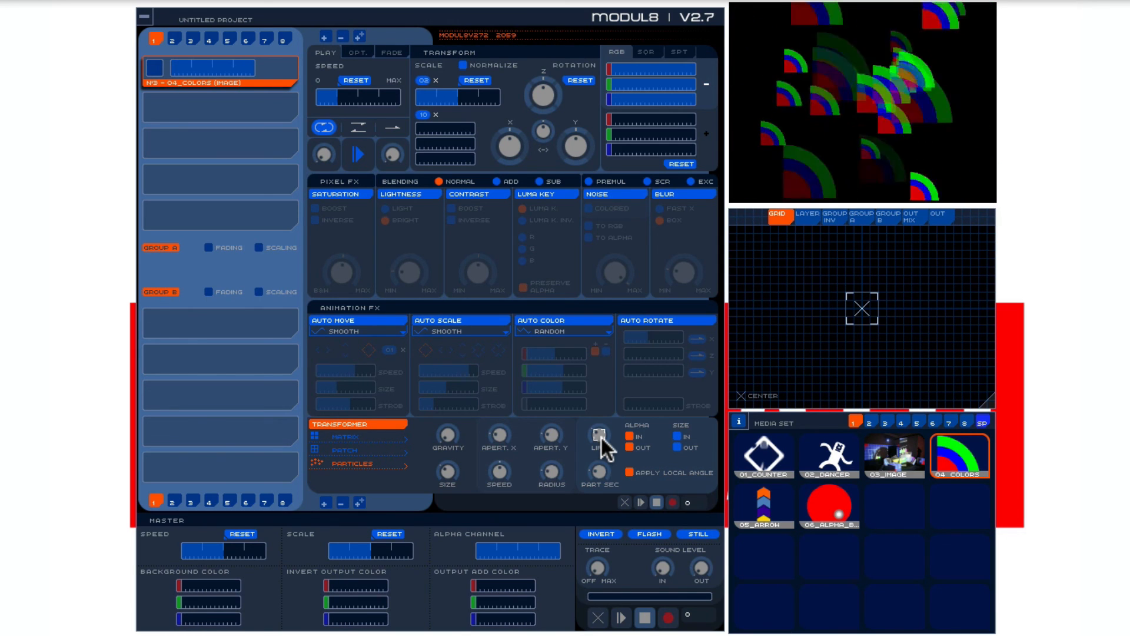
- Play back the layer's recorded sequence
{"action": "left_click", "coordinate": [641, 502]}
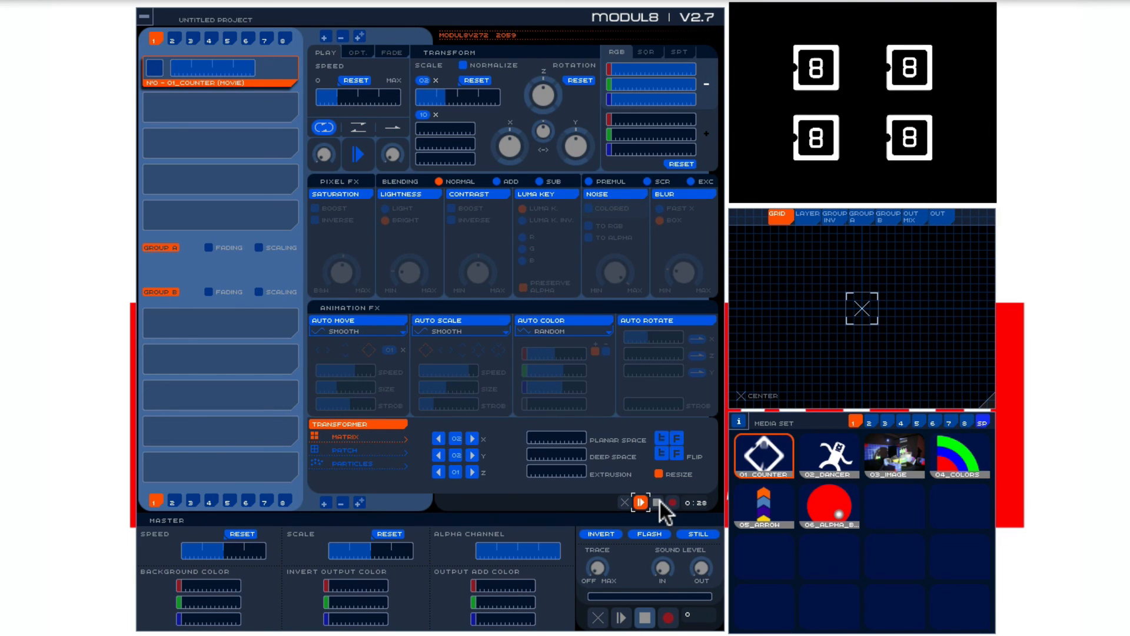